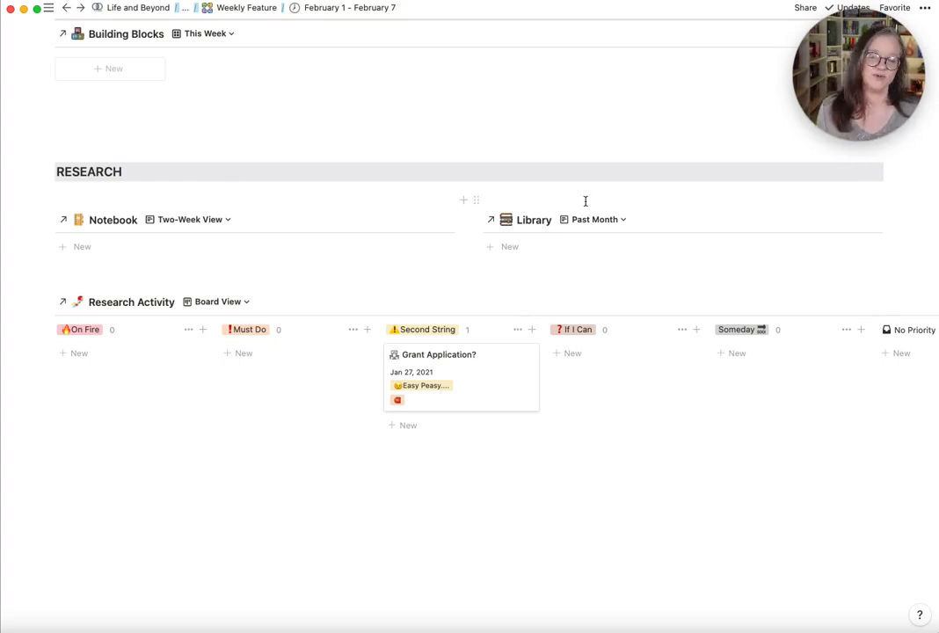
Step: Create a new Library entry, open it as a full page and apply the Research Article Citation template
click(524, 249)
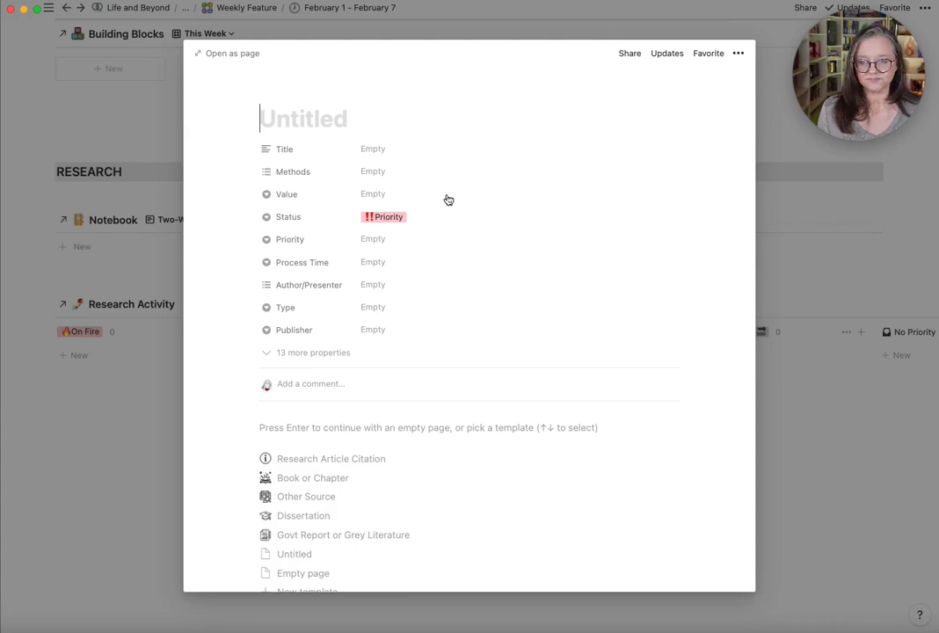
click(227, 55)
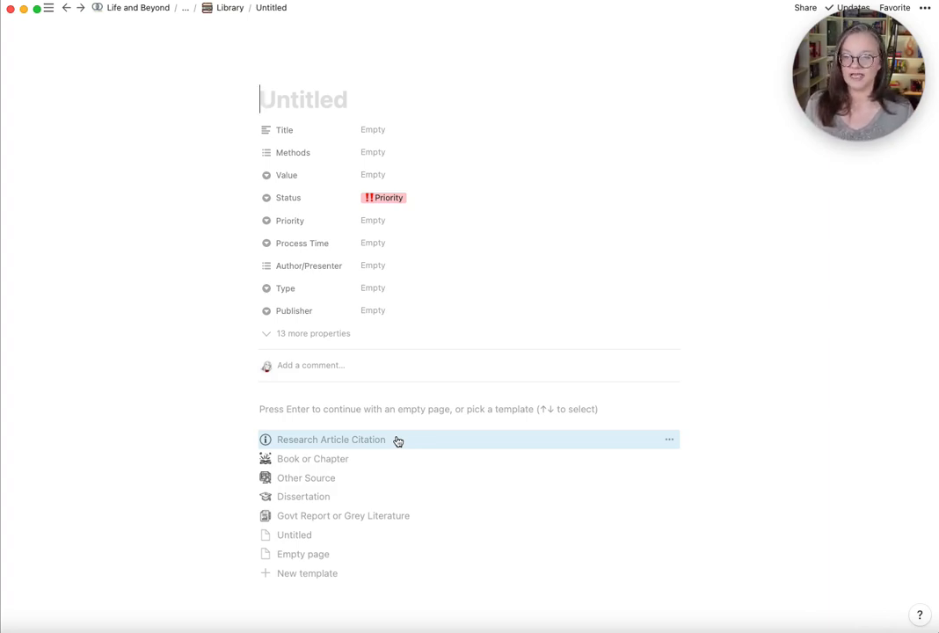
click(398, 440)
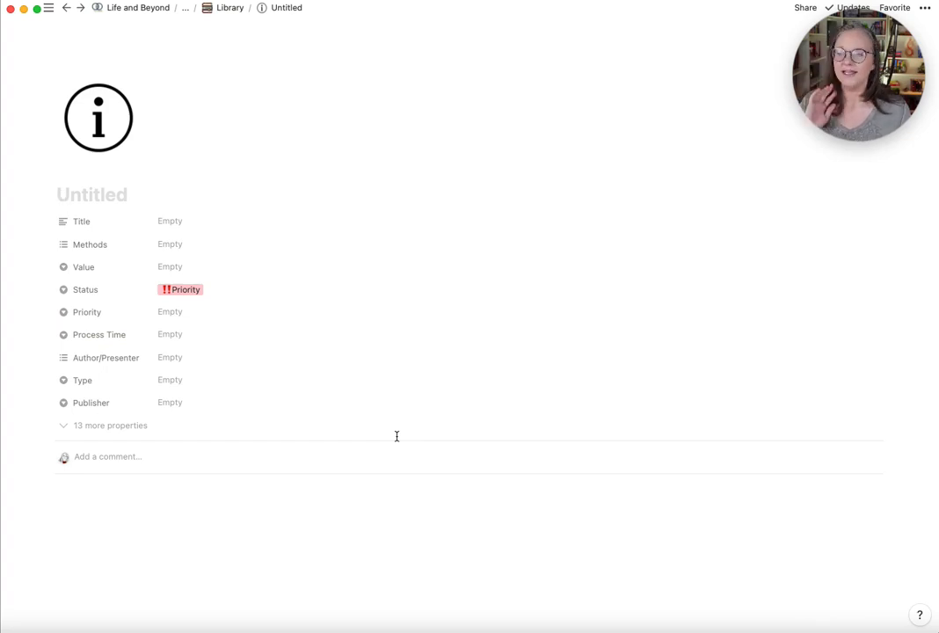
Step: Jump to the Key Results section through the page's navigation links and look over the template layout
scroll(396, 436, down, 2)
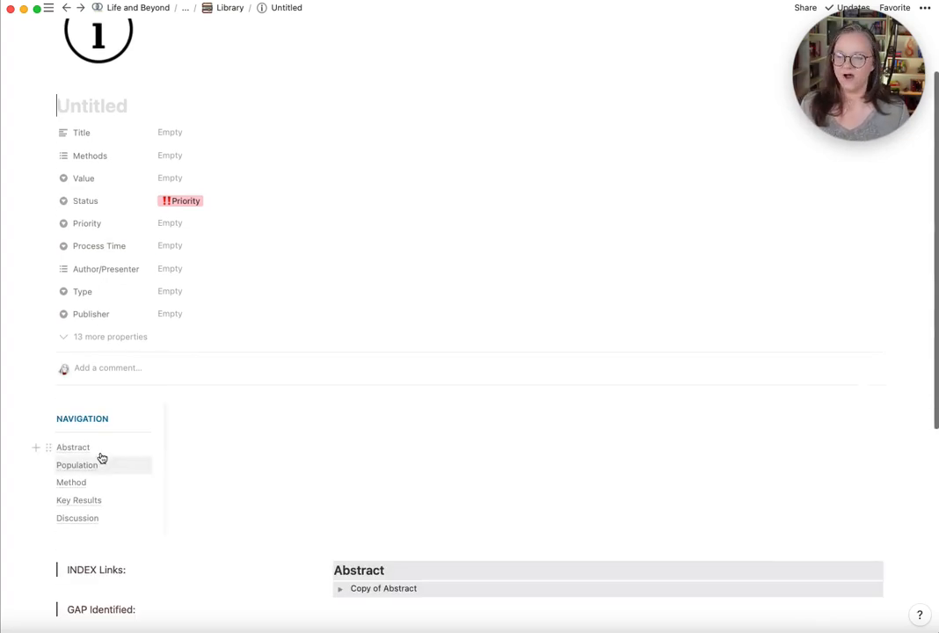
click(83, 501)
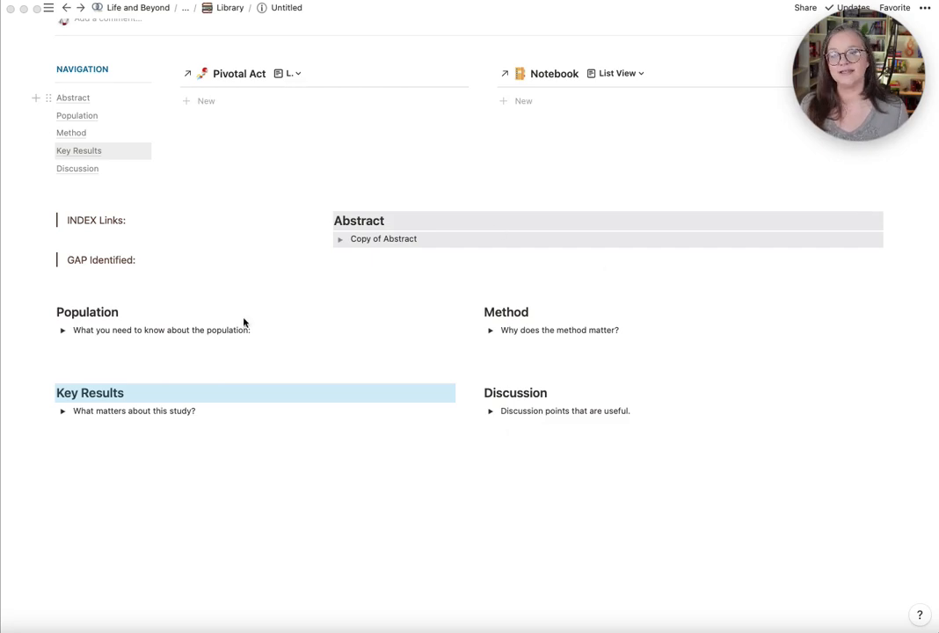
scroll(381, 521, up, 10)
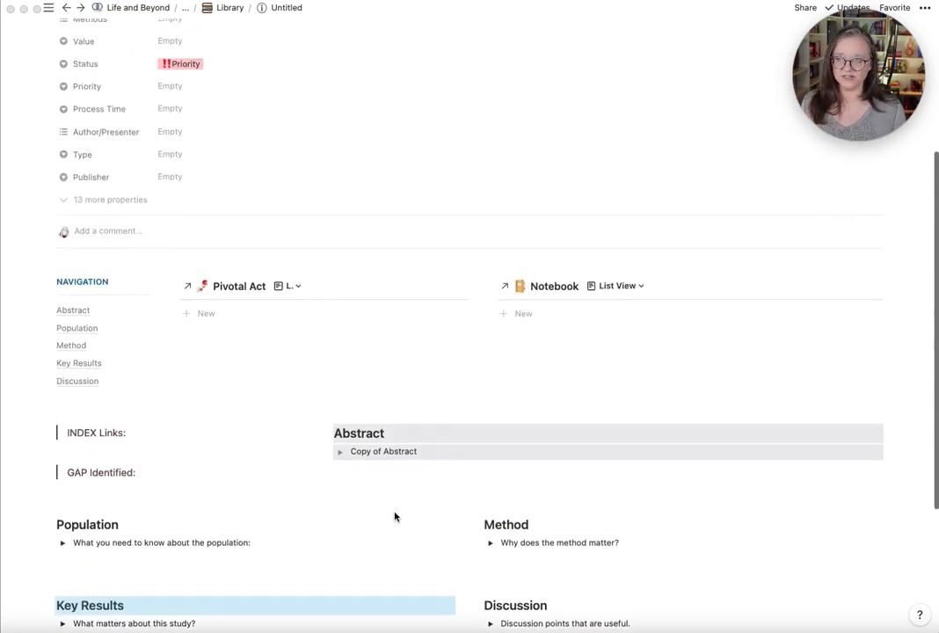
scroll(395, 517, down, 5)
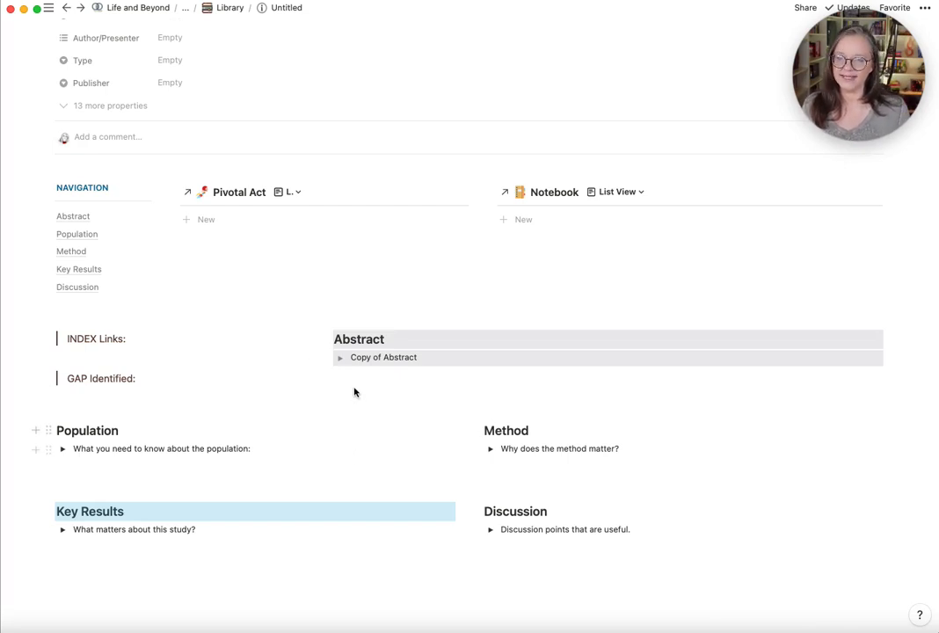
Step: Expand the Copy of Abstract toggle to examine its content area, and collapse it again
click(341, 358)
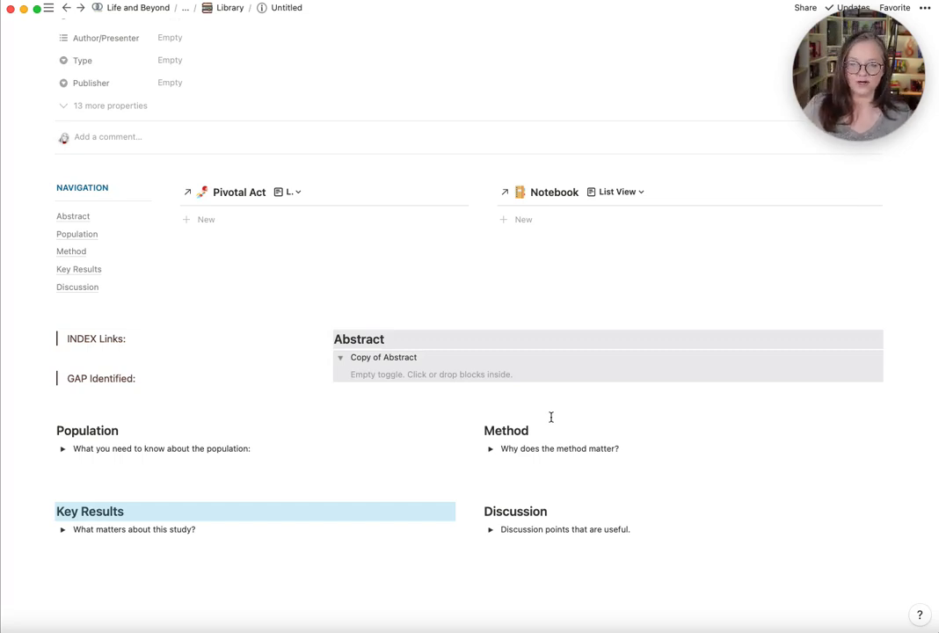
scroll(572, 458, down, 3)
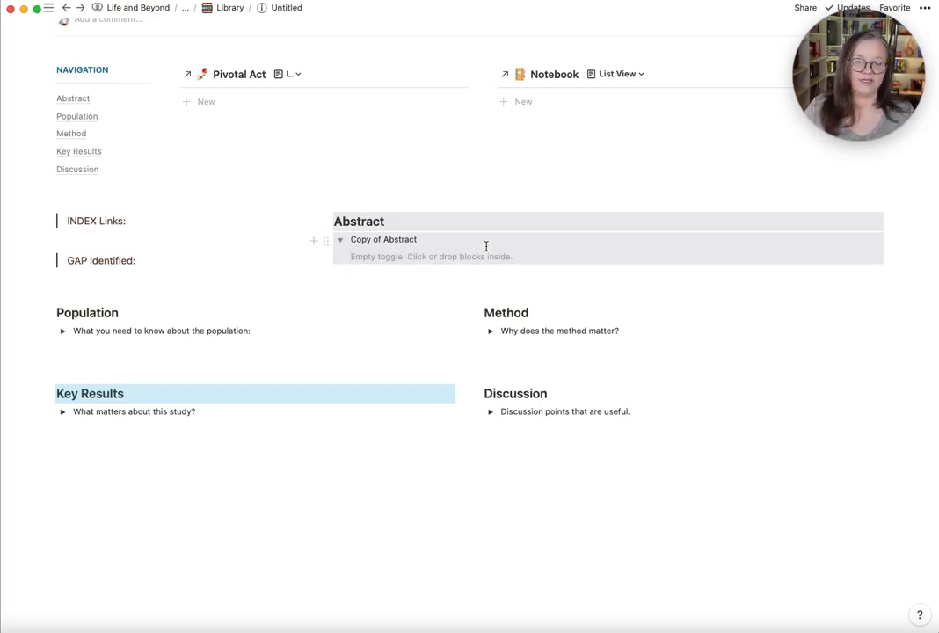
click(339, 241)
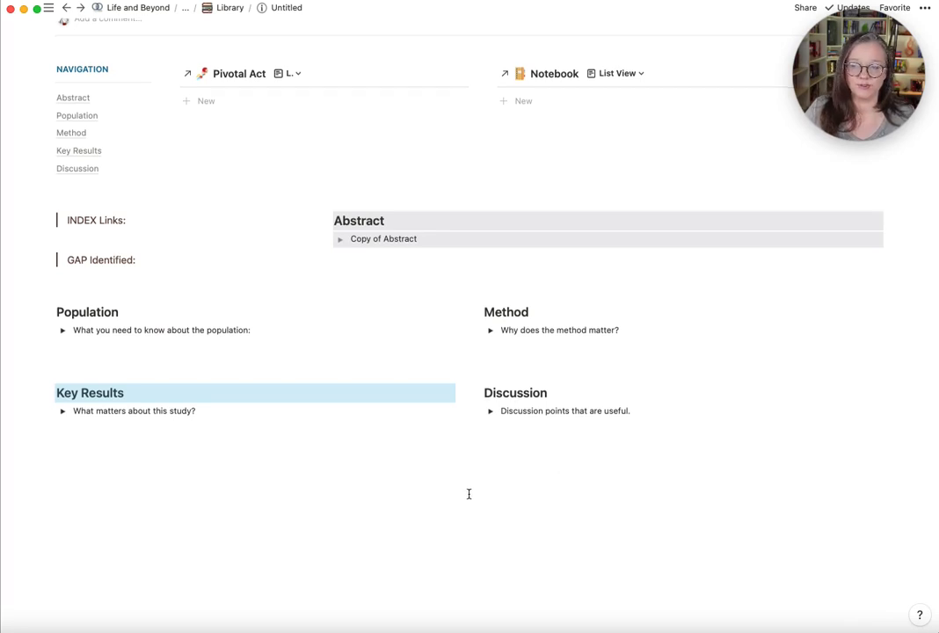
Step: Expand the toggle under Population to review its prompts, highlighting the "Relevence to my Research:" callout text
click(61, 331)
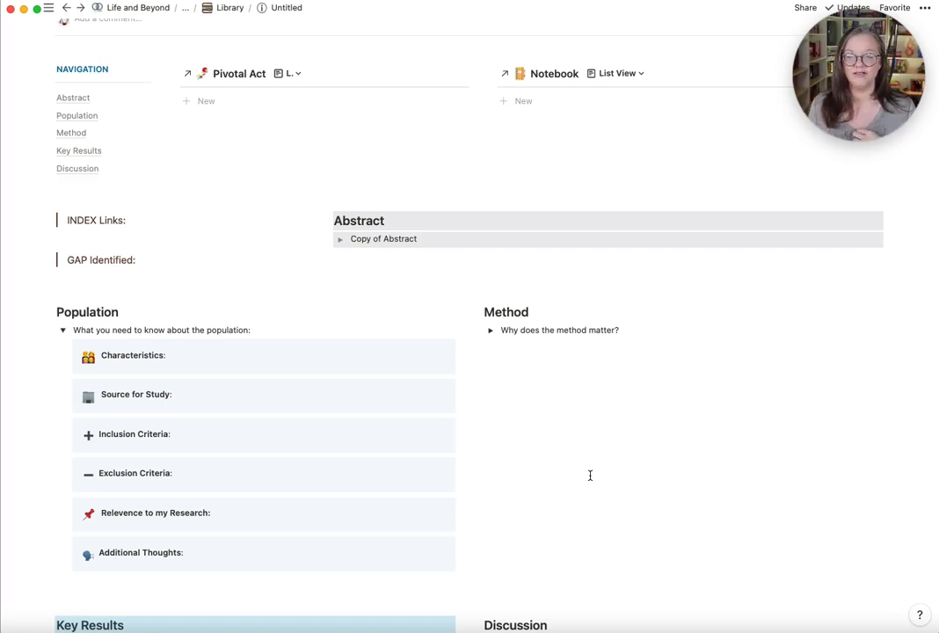
scroll(590, 475, down, 3)
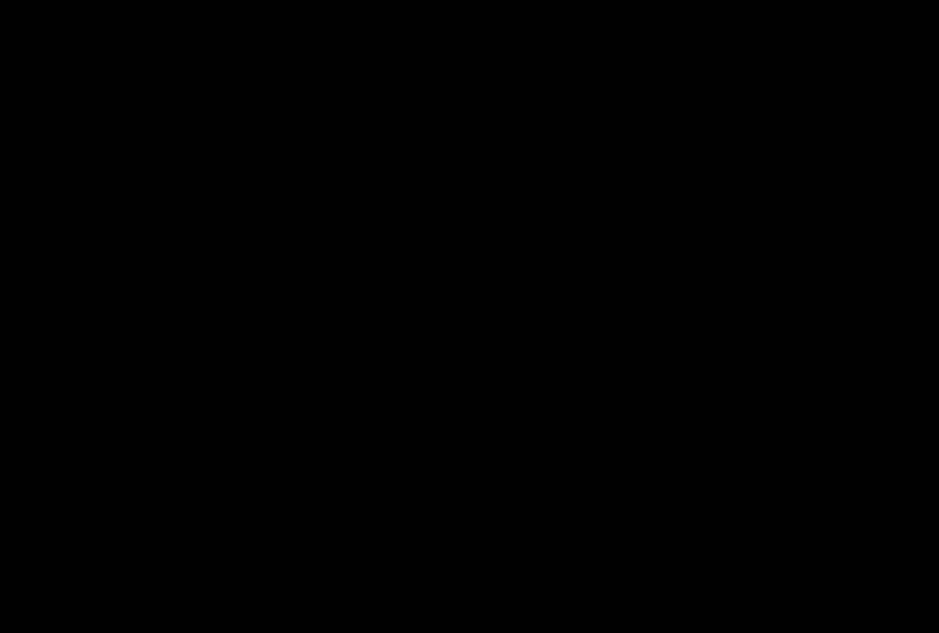
drag(101, 385, 212, 385)
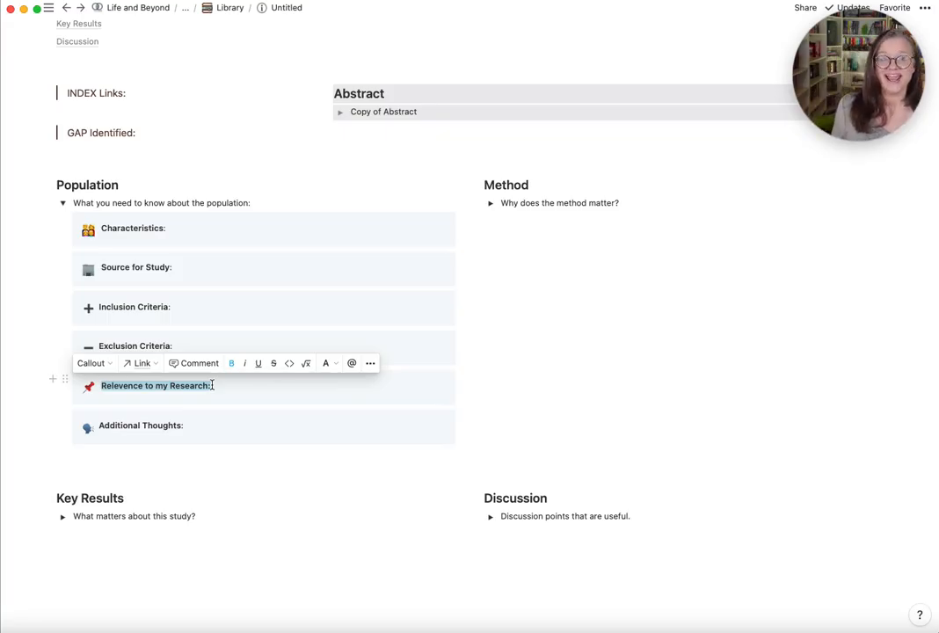
click(250, 389)
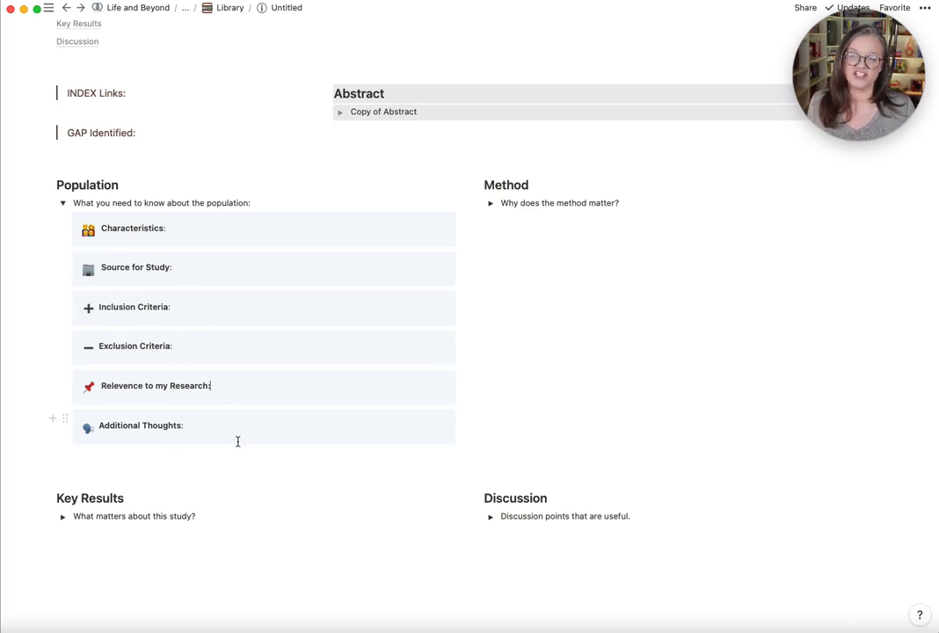
Step: Expand the toggles under Method, Key Results and Discussion to review their callout prompts
click(491, 205)
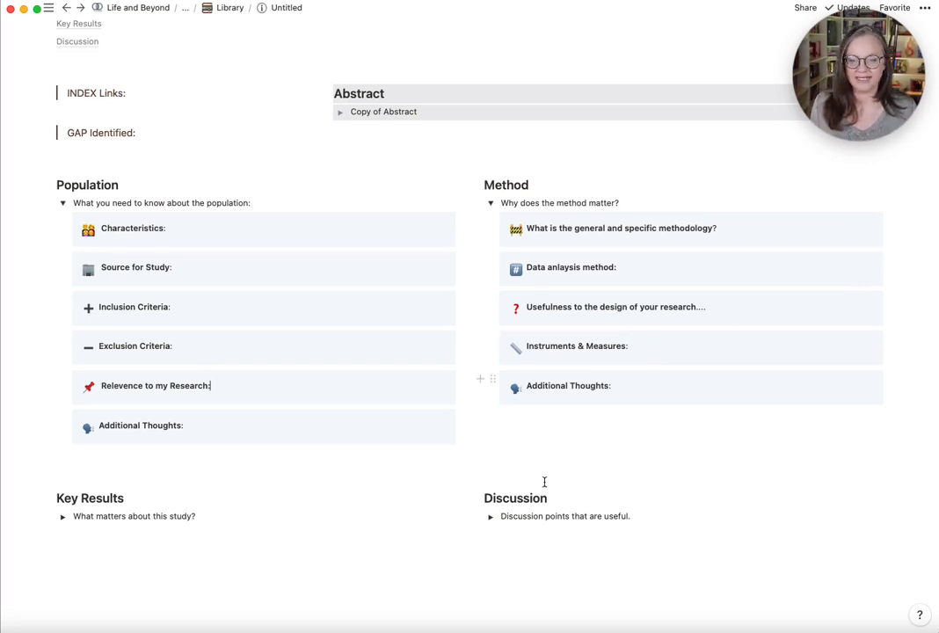
scroll(545, 482, down, 3)
click(62, 414)
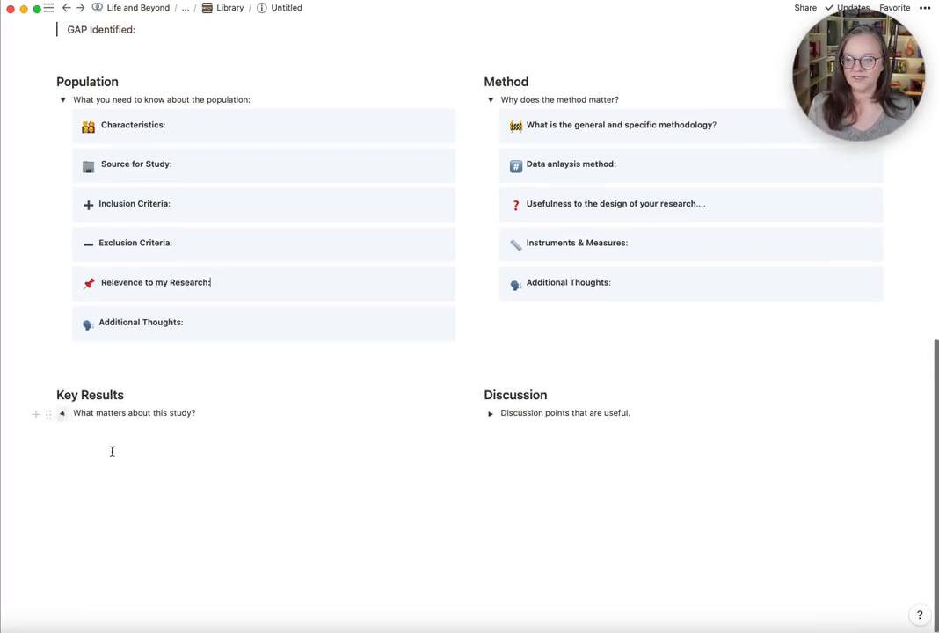
scroll(574, 556, down, 1)
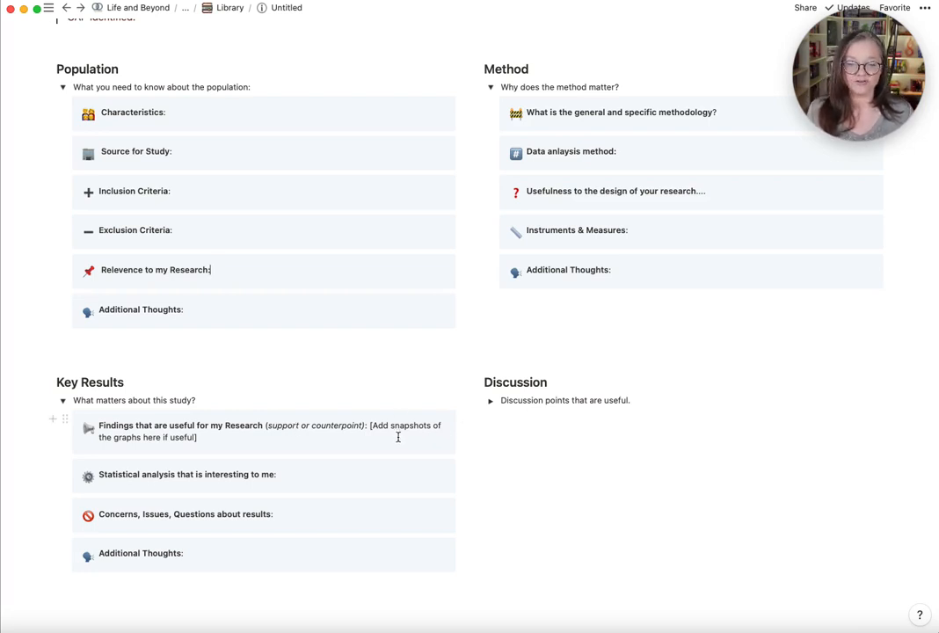
click(201, 439)
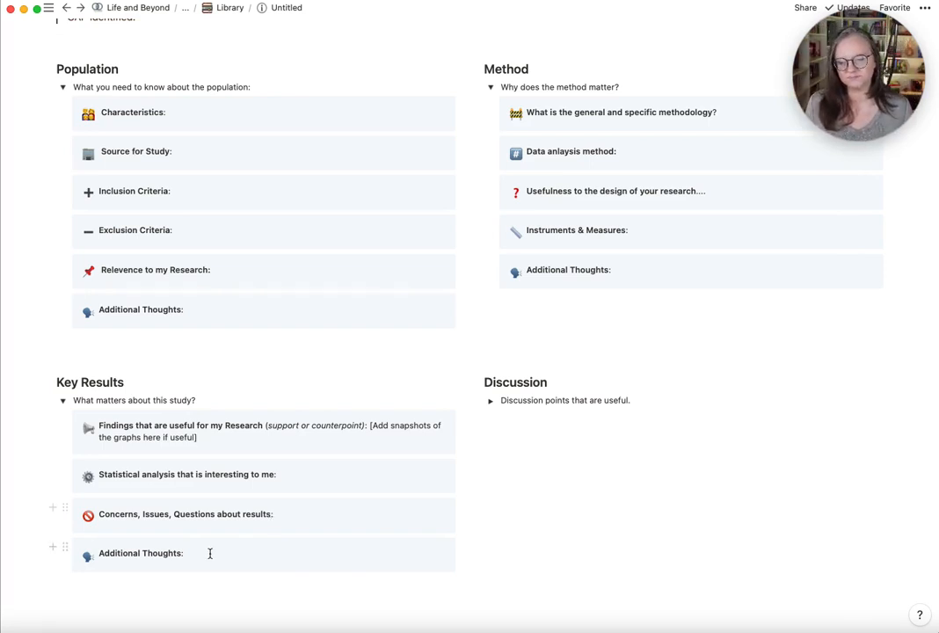
click(490, 401)
scroll(821, 540, down, 2)
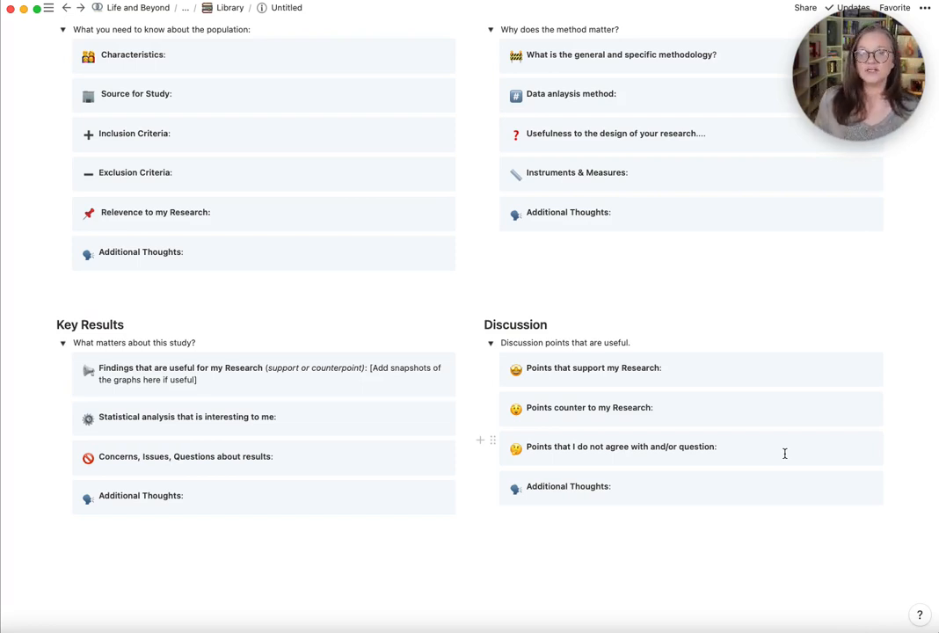
Step: Return to the GAP Identified quote block, place the cursor after its label and review the area around it
scroll(777, 356, up, 3)
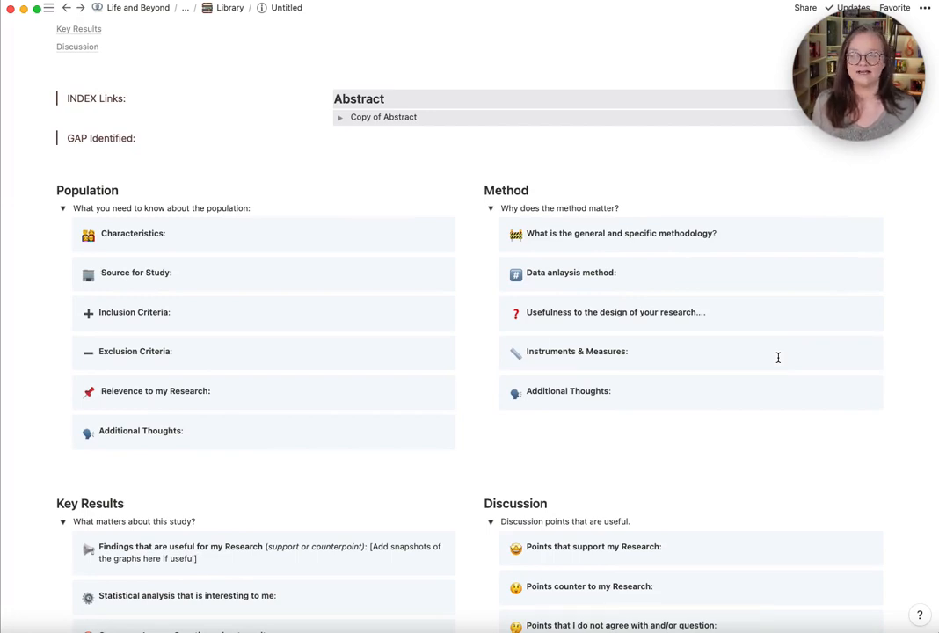
click(222, 149)
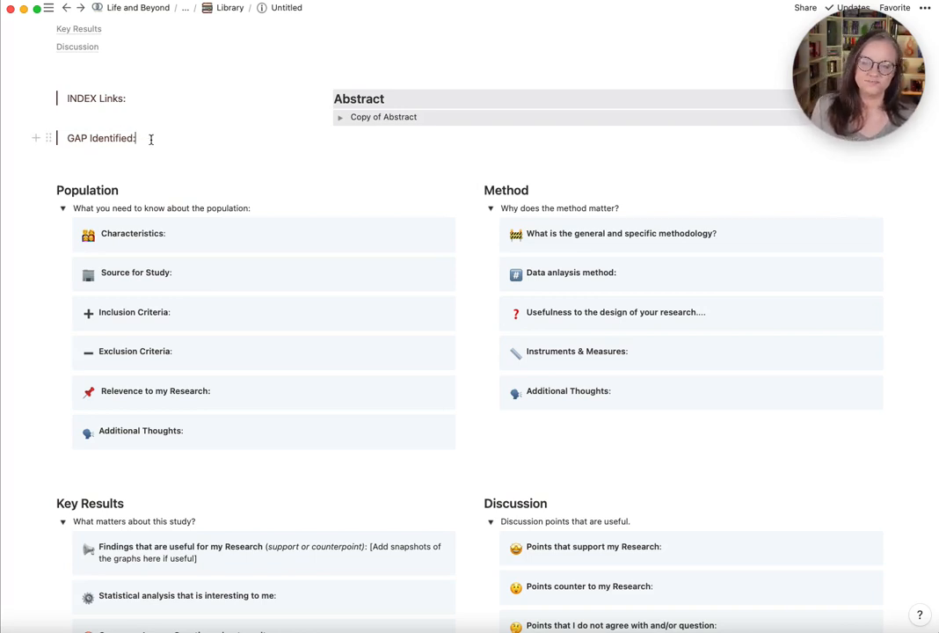
drag(146, 139, 291, 141)
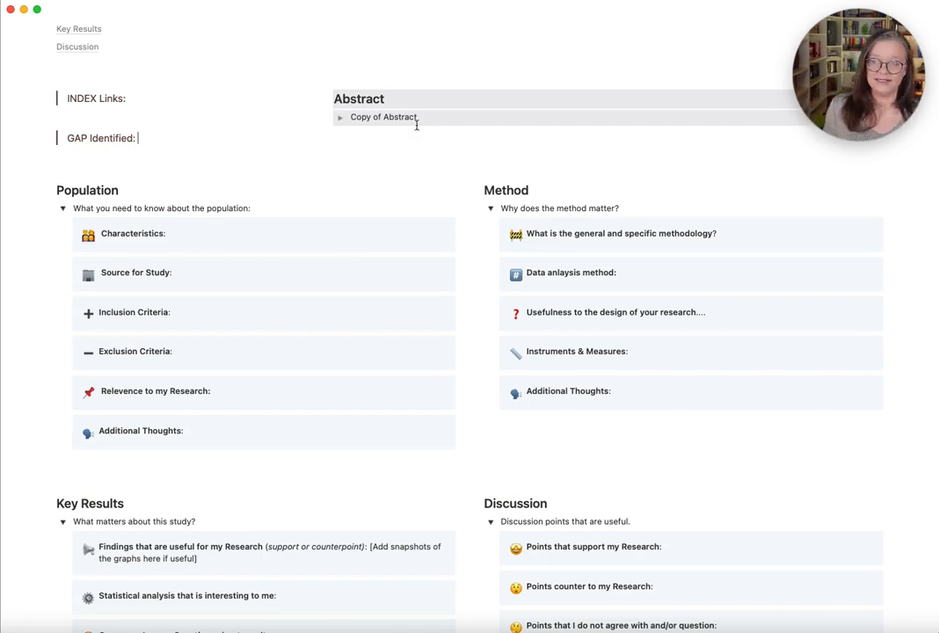
scroll(356, 103, up, 5)
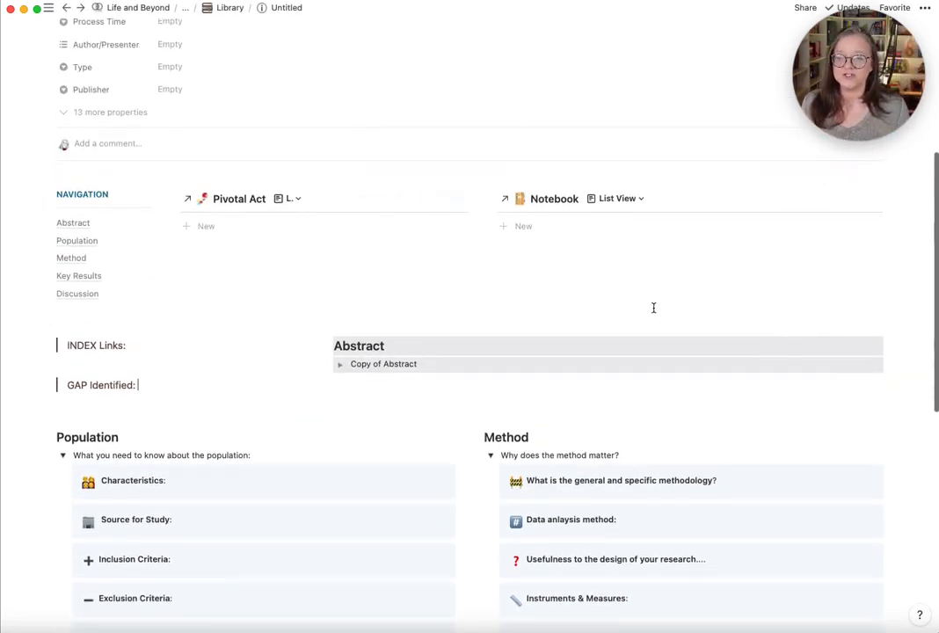
Step: Insert a PDF embed block on the empty line below the Key Results and Discussion sections
scroll(654, 308, down, 10)
click(192, 472)
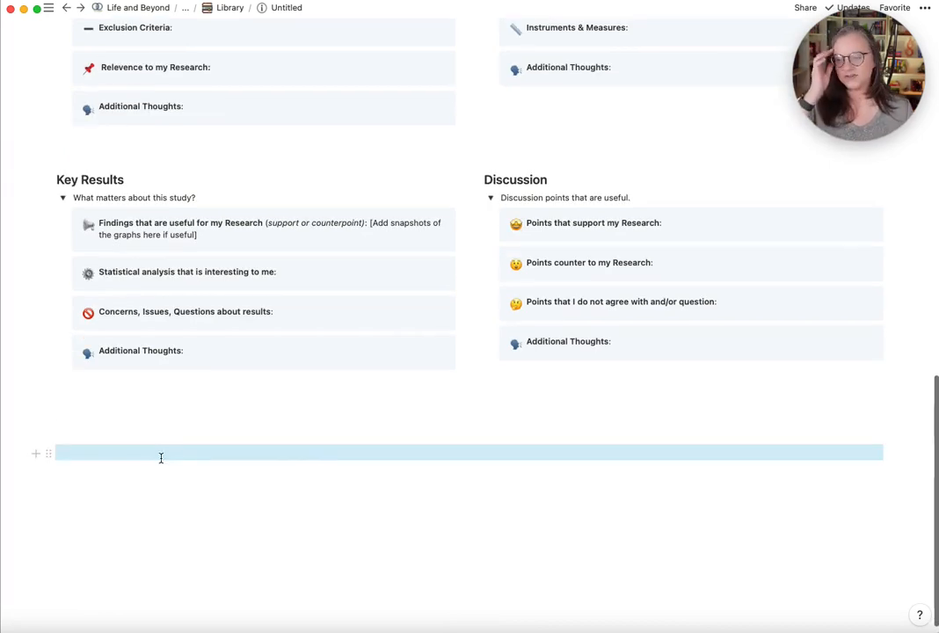
click(163, 455)
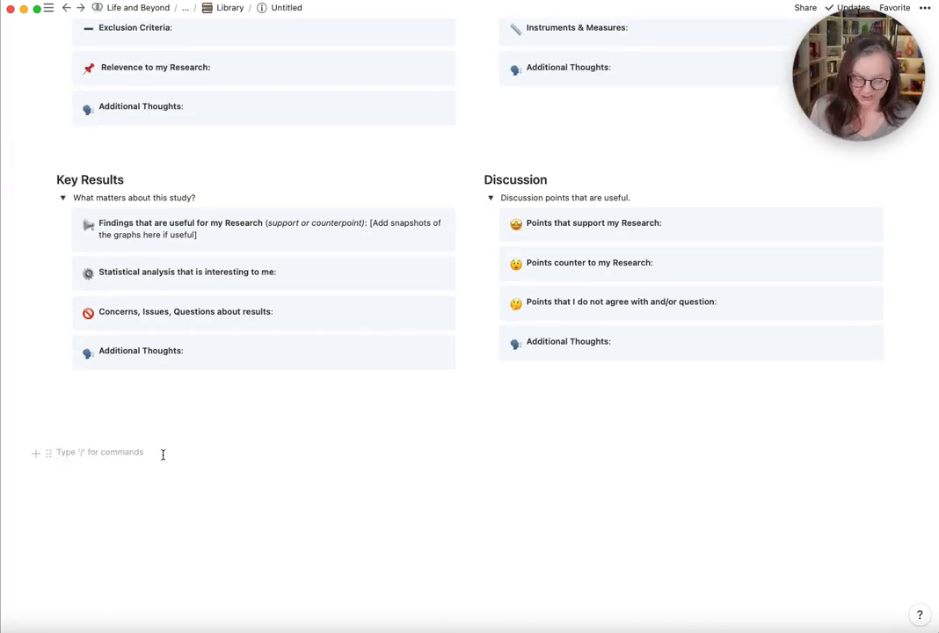
text(/em)
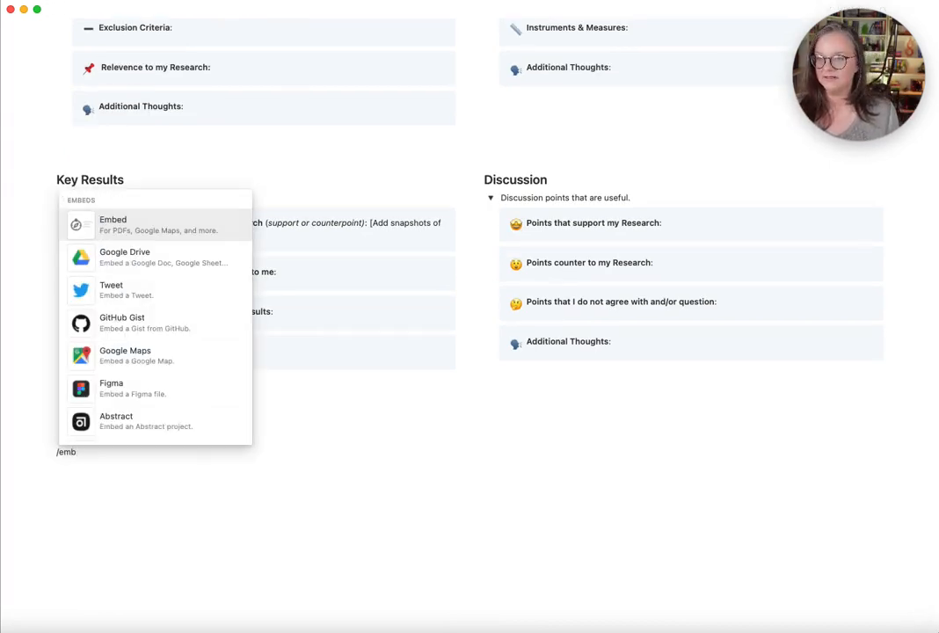
text(b)
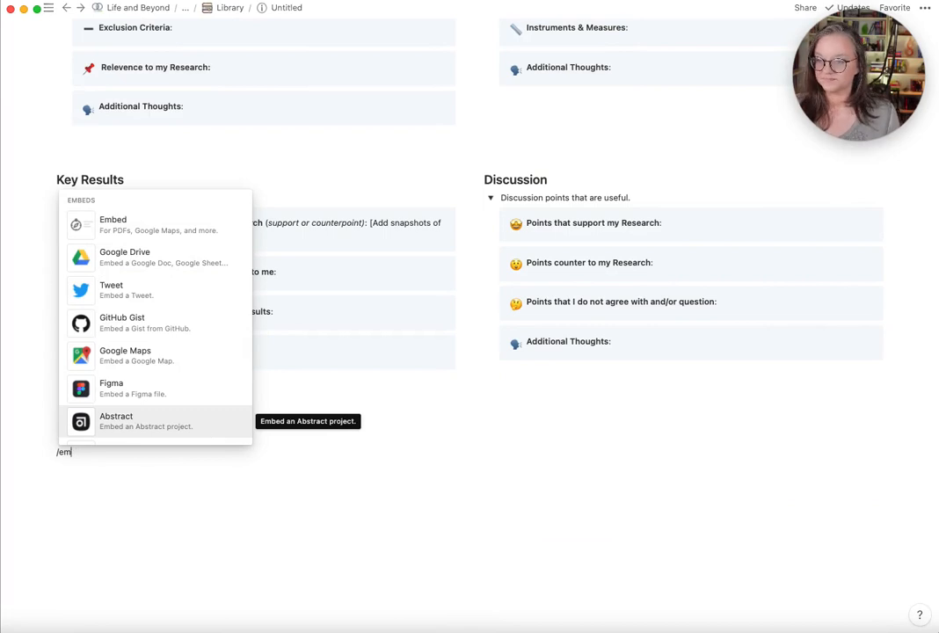
key(BackSpace)
key(BackSpace)
key(BackSpace)
text(pdf)
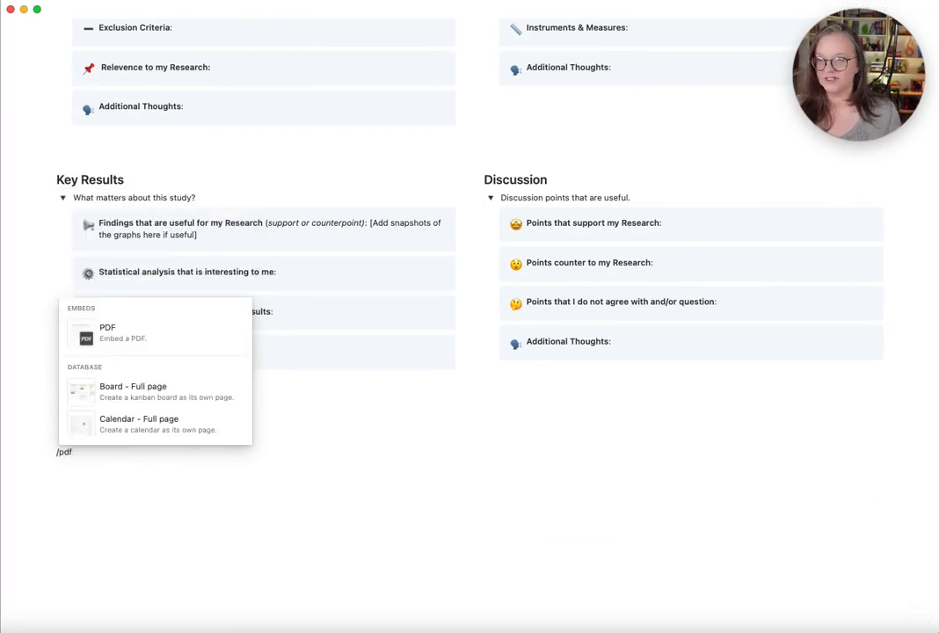
click(190, 339)
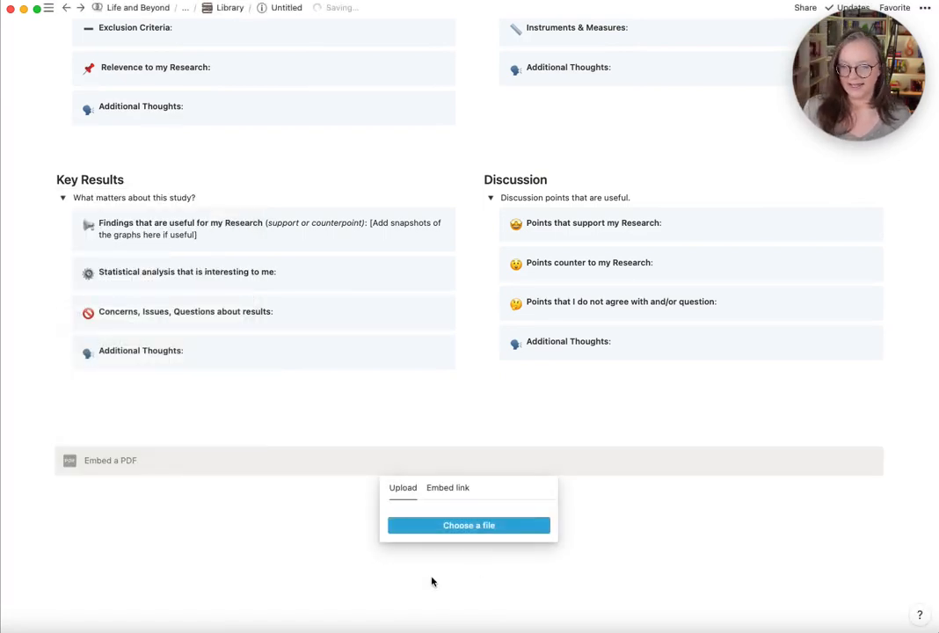
Step: Upload Erickson.pdf from the New Articles folder into the PDF embed block and view the embedded article
click(470, 530)
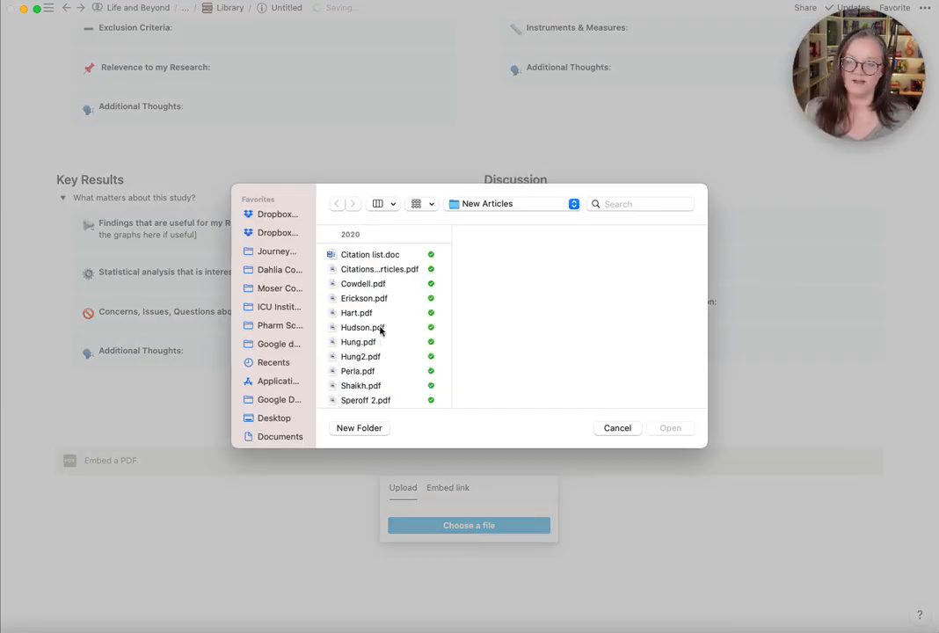
click(376, 300)
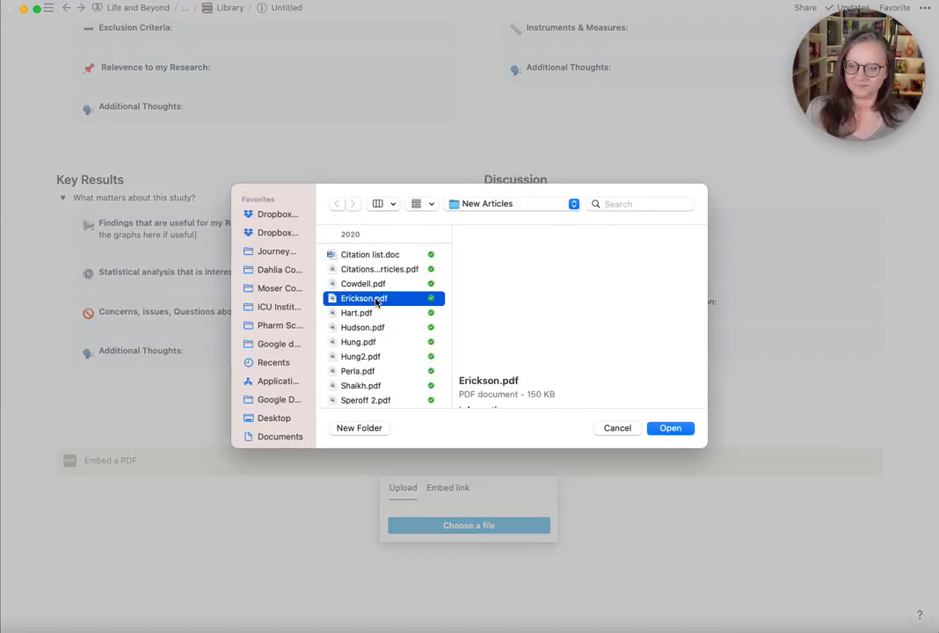
click(671, 428)
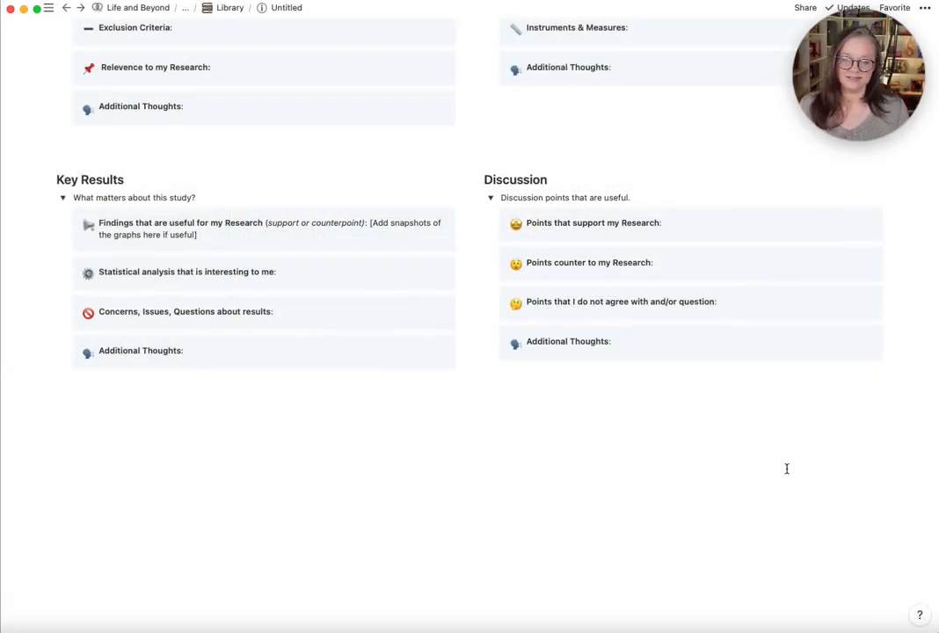
scroll(786, 470, down, 1)
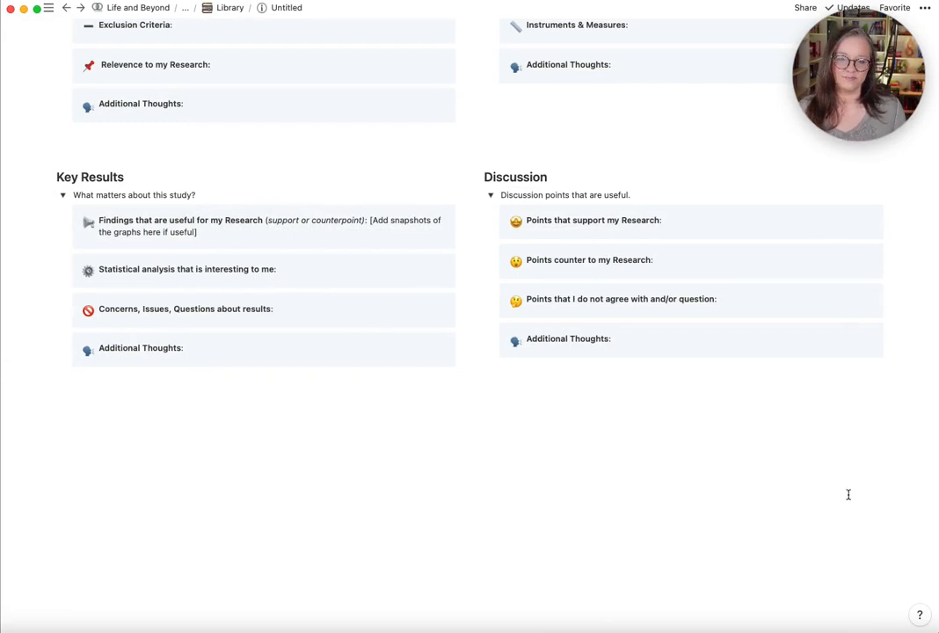
scroll(435, 433, up, 2)
scroll(443, 434, down, 2)
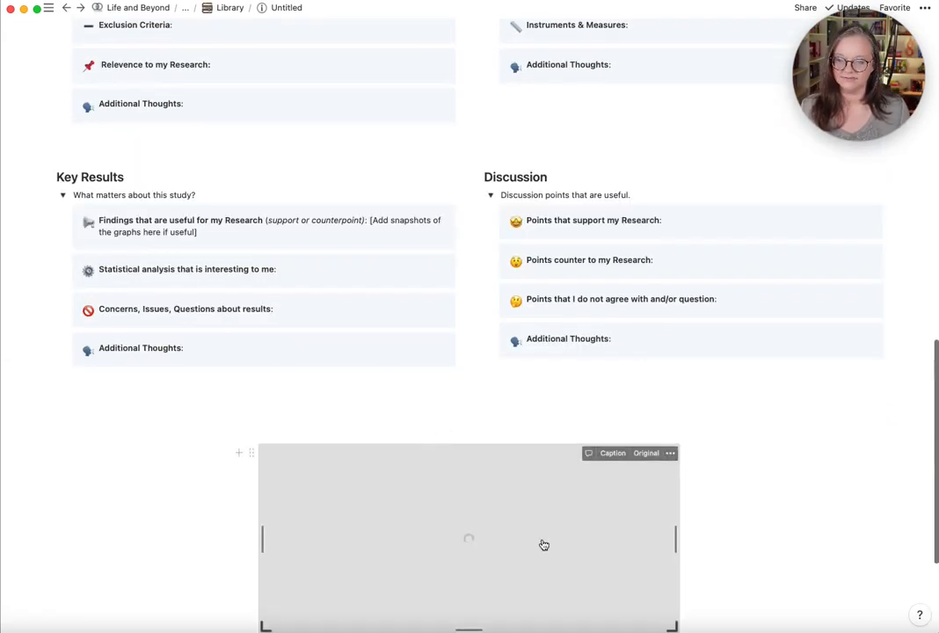
scroll(773, 474, down, 4)
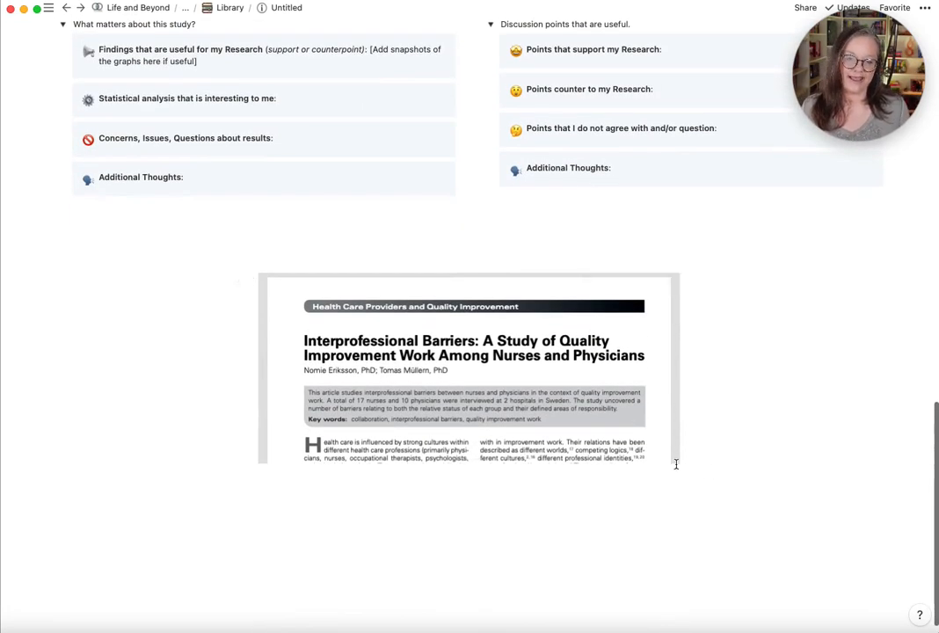
Step: Enlarge the embedded PDF block and browse through the article's first pages inside it
drag(675, 459, 698, 632)
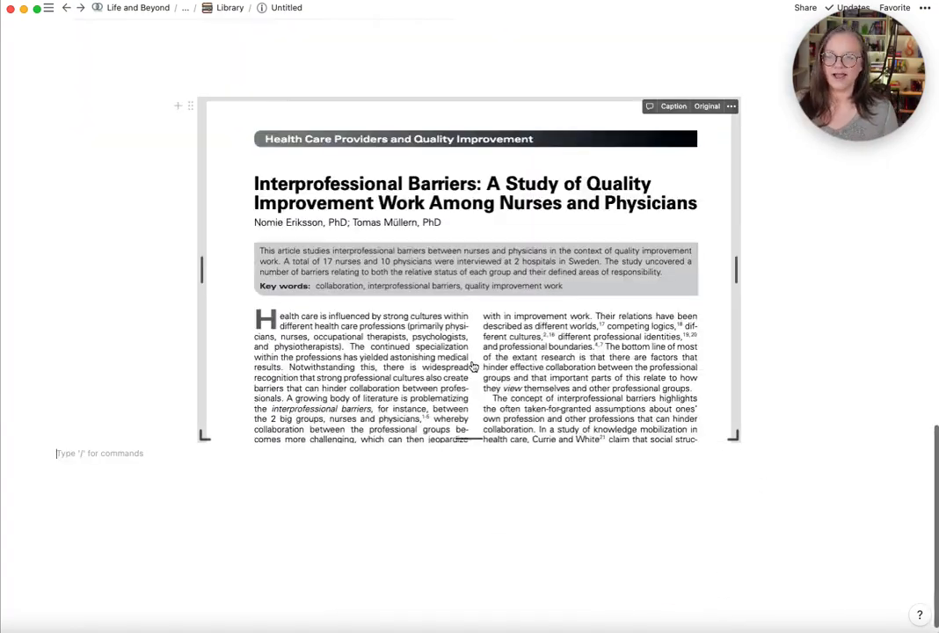
scroll(473, 366, down, 3)
scroll(474, 367, down, 10)
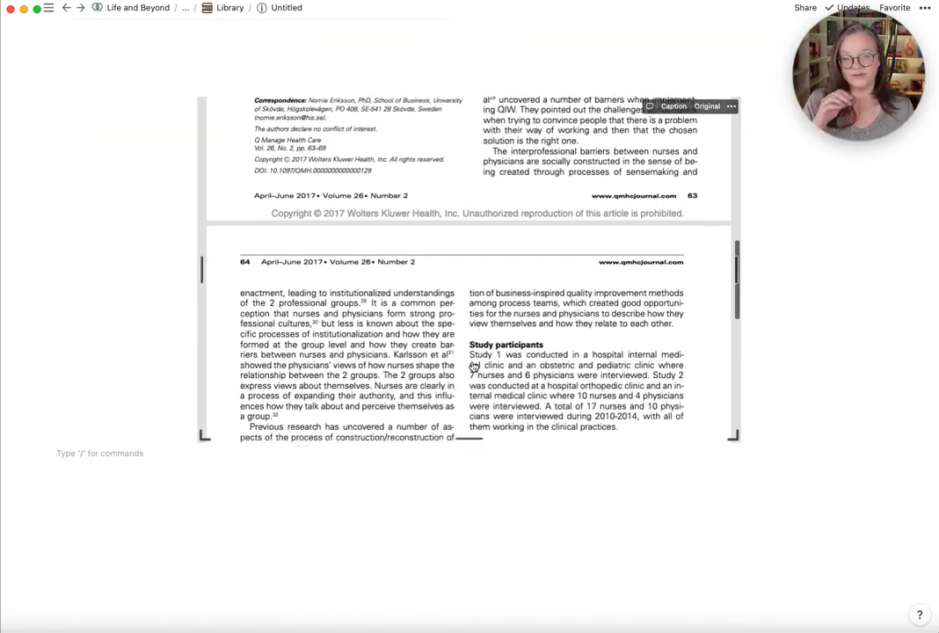
scroll(472, 363, up, 15)
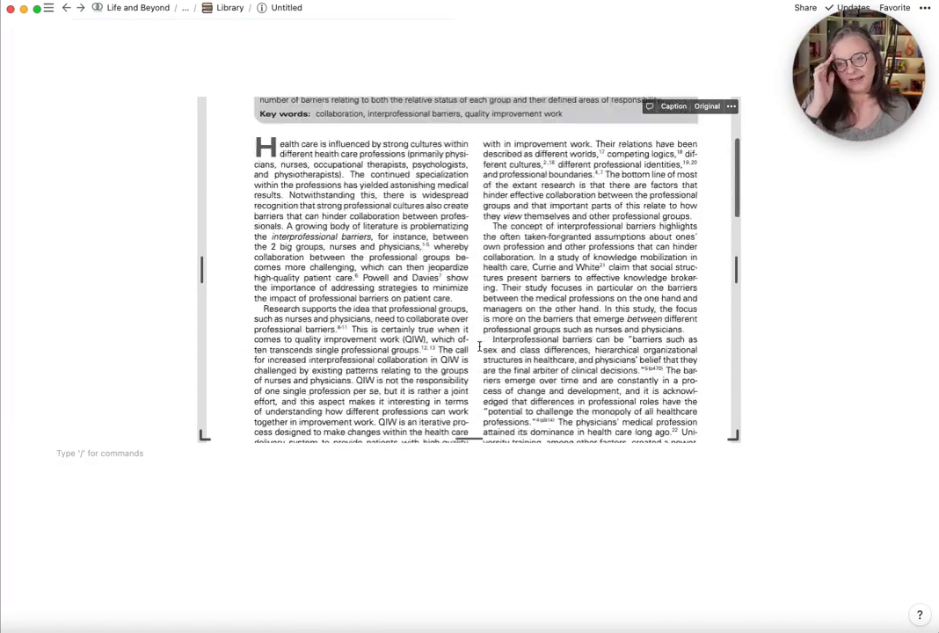
scroll(712, 389, up, 10)
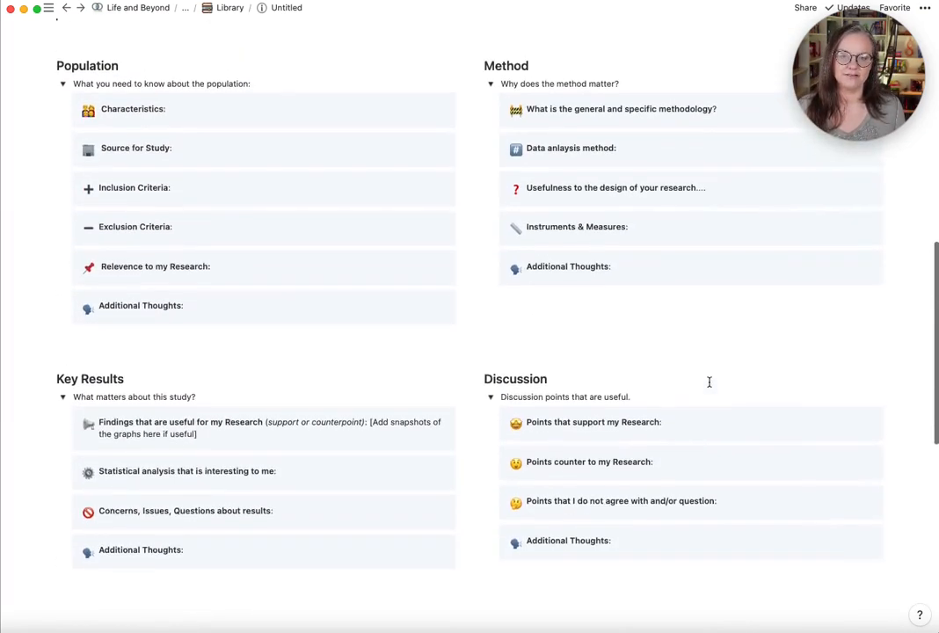
Step: Copy the abstract text from the embedded PDF into the Copy of Abstract toggle under the Abstract heading
scroll(711, 382, down, 10)
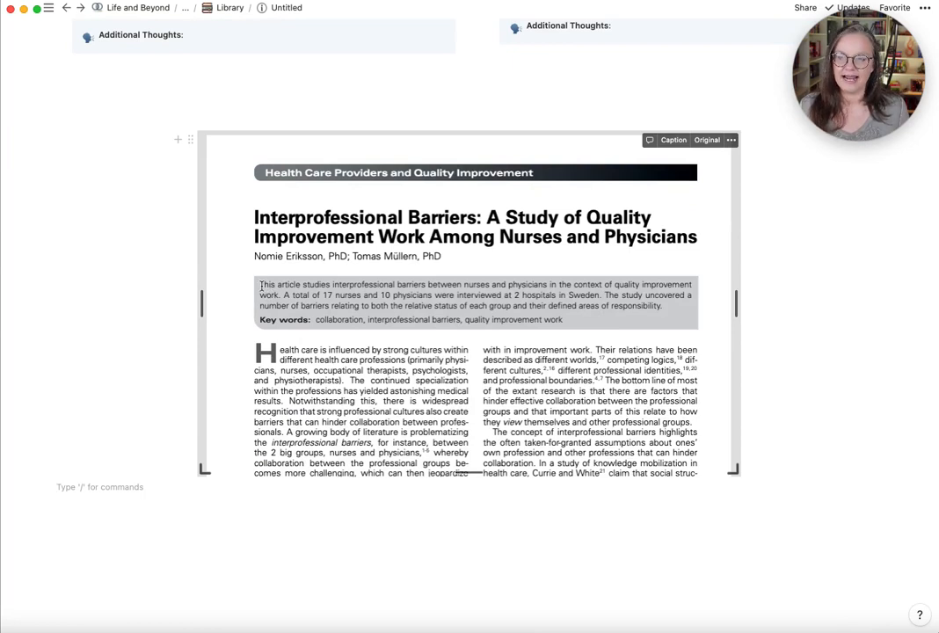
drag(260, 284, 662, 307)
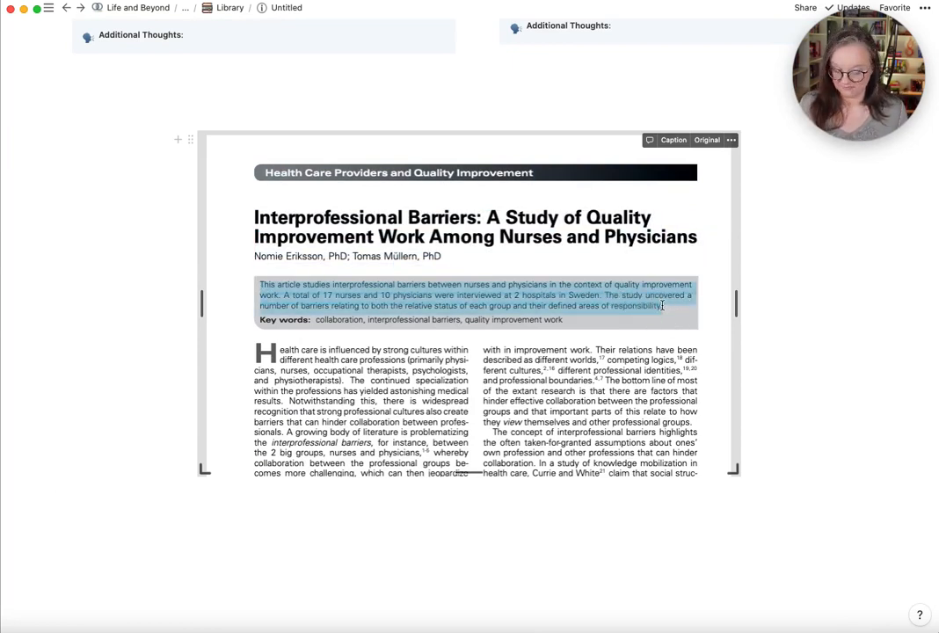
scroll(585, 208, up, 10)
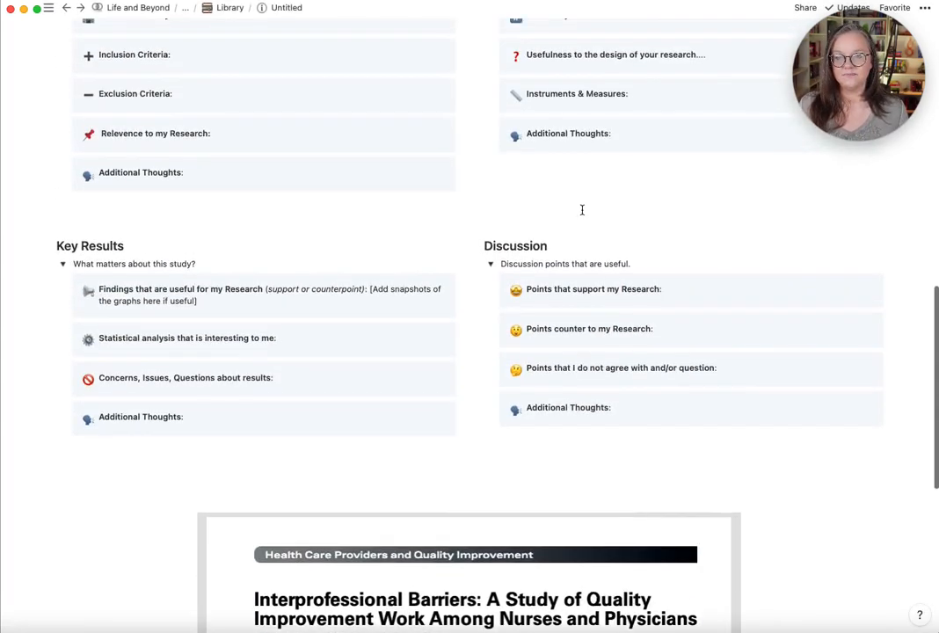
click(393, 143)
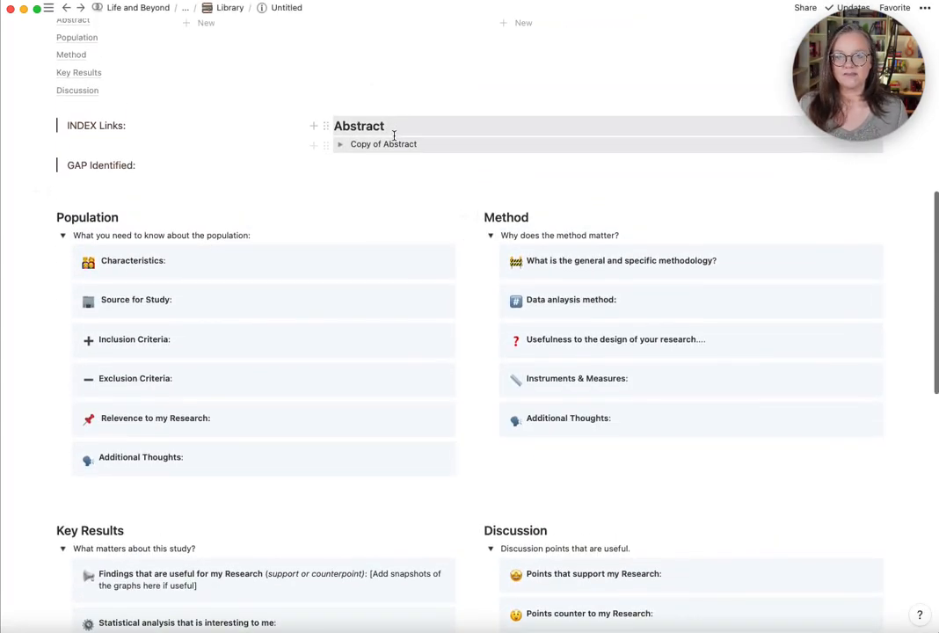
click(340, 145)
click(362, 168)
text(This article studies interprofessional barriers between nurses and physicians in the context of quality improvementwork. A total of 17 nurses and 10 physicians were interviewed at 2 hospitals in Sweden. The study uncovered anumber of barriers relating to both the relative status of each group and their defined areas of responsibility.)
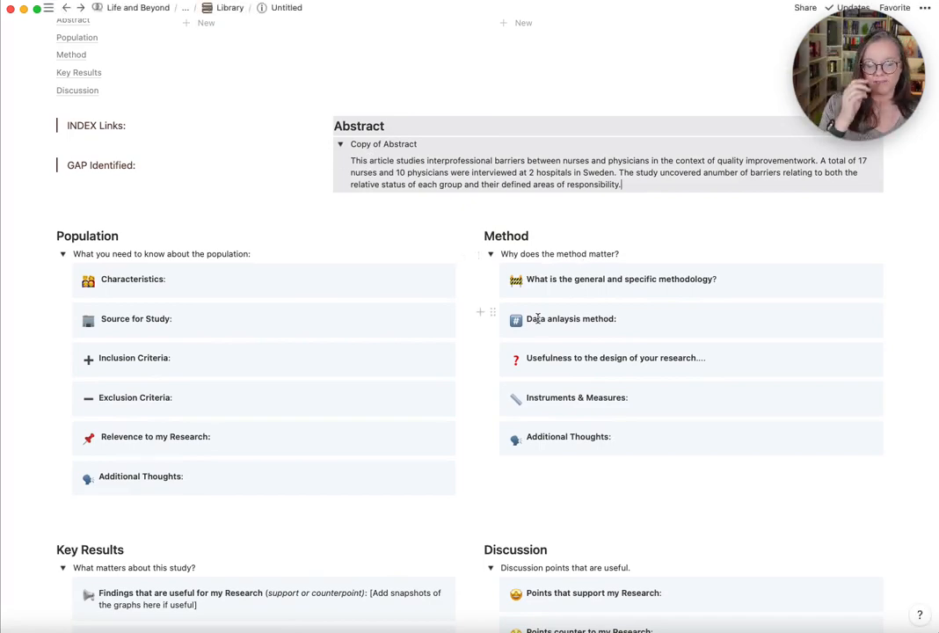
Step: Copy the author line from the embedded PDF, look through its first page and paste the line as the page name
scroll(606, 326, up, 5)
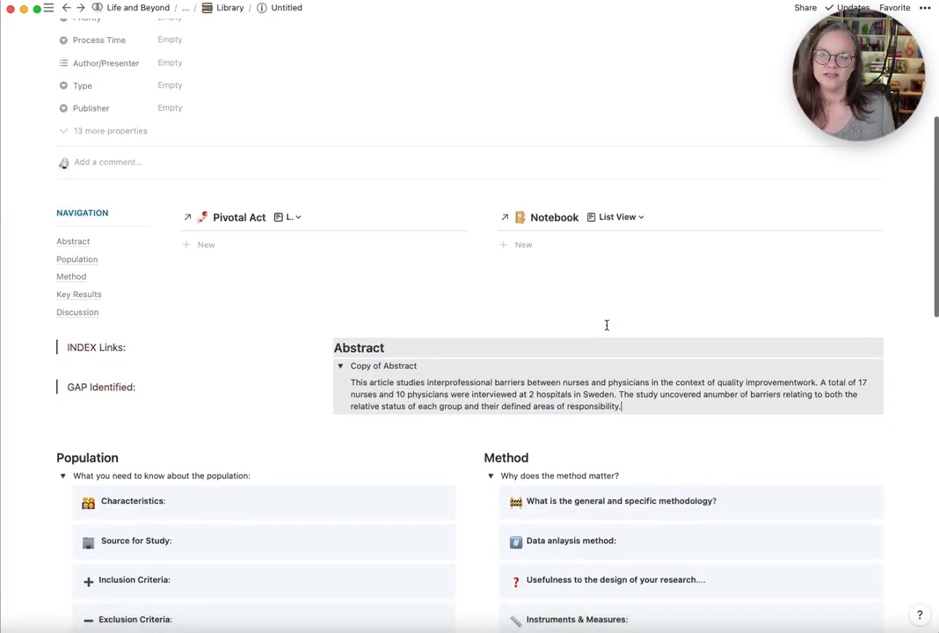
scroll(606, 325, up, 3)
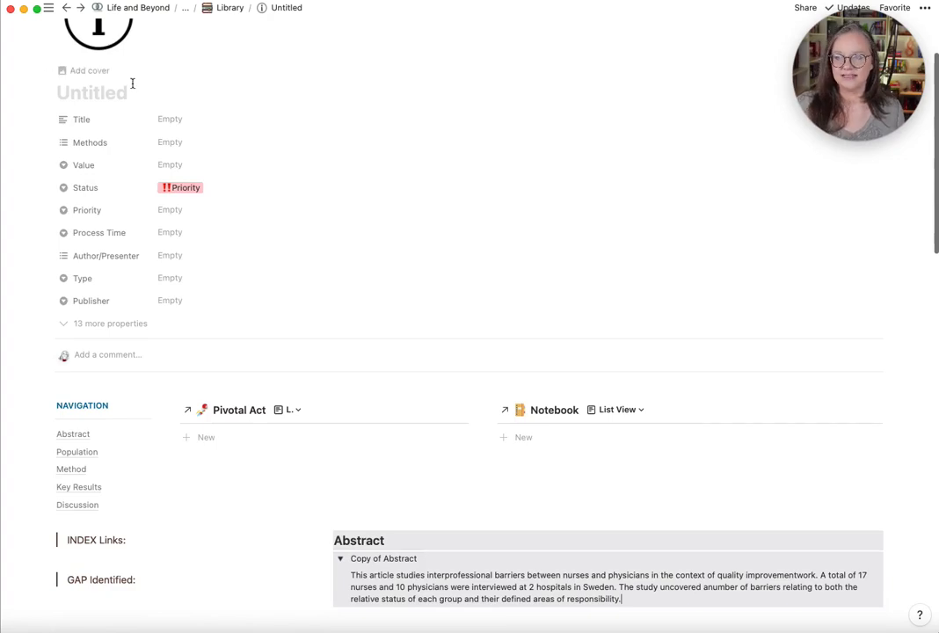
scroll(457, 396, down, 15)
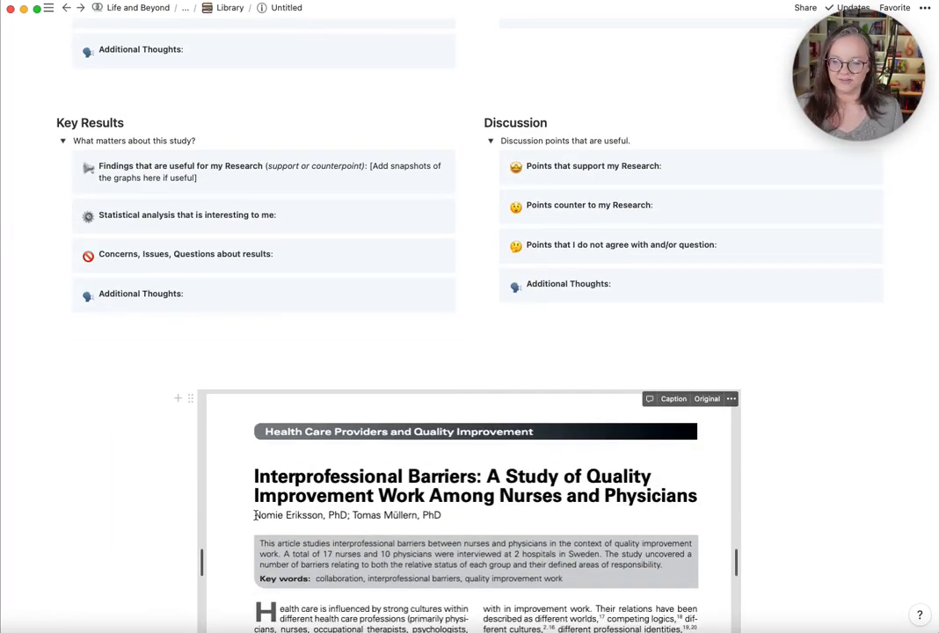
drag(255, 516, 442, 516)
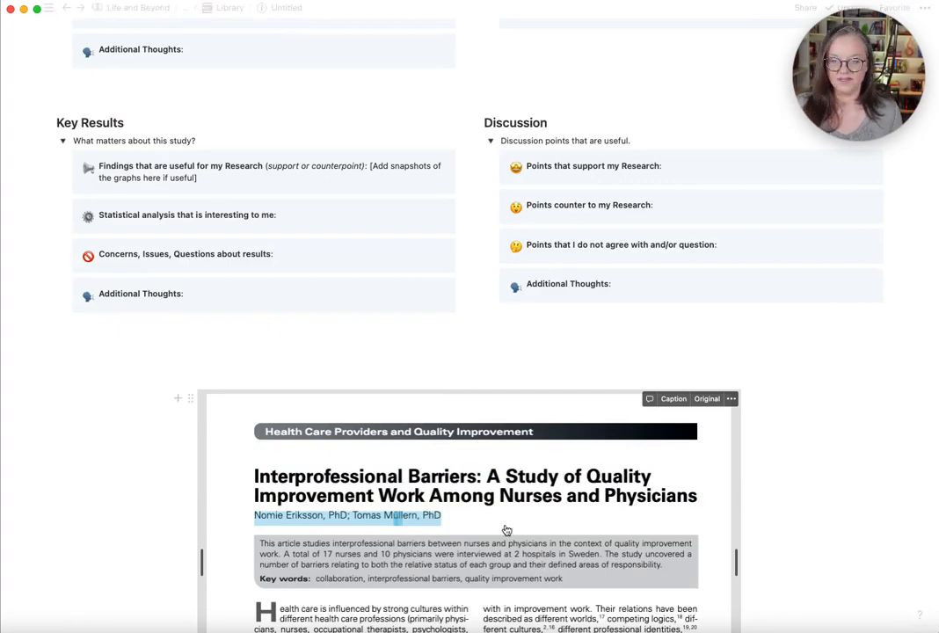
scroll(562, 528, down, 3)
scroll(565, 526, up, 2)
scroll(830, 475, down, 5)
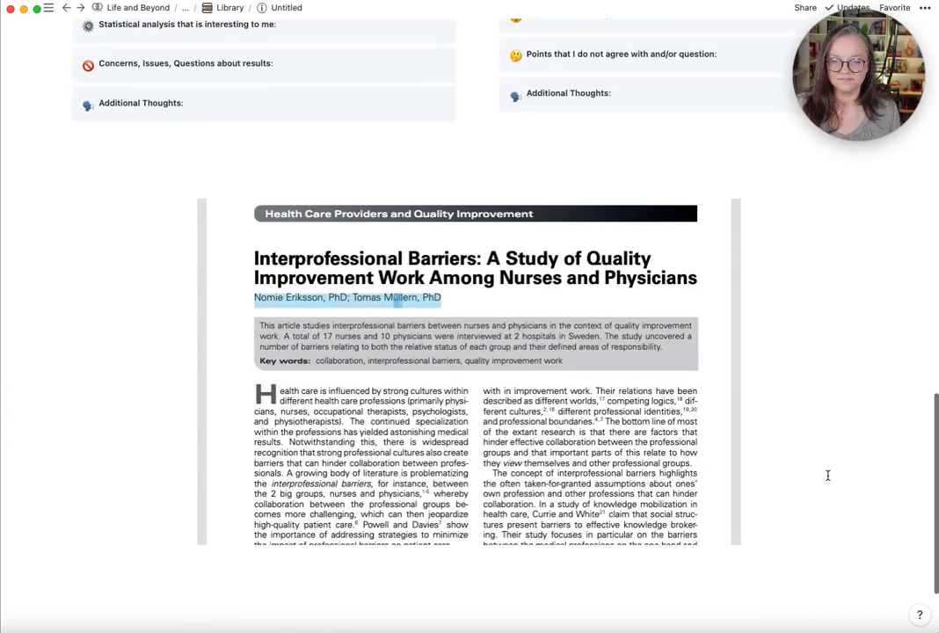
scroll(524, 460, down, 10)
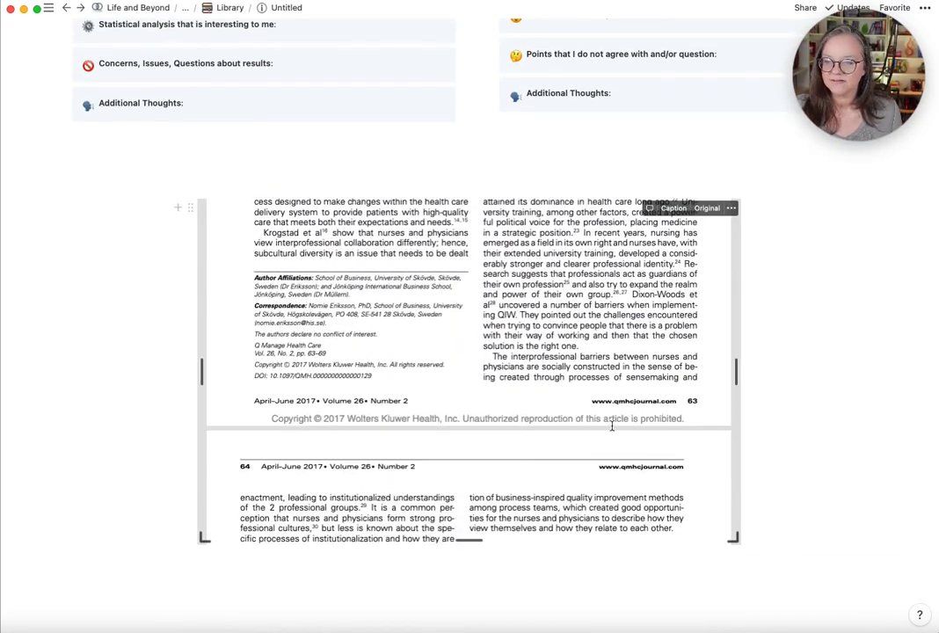
scroll(829, 373, up, 10)
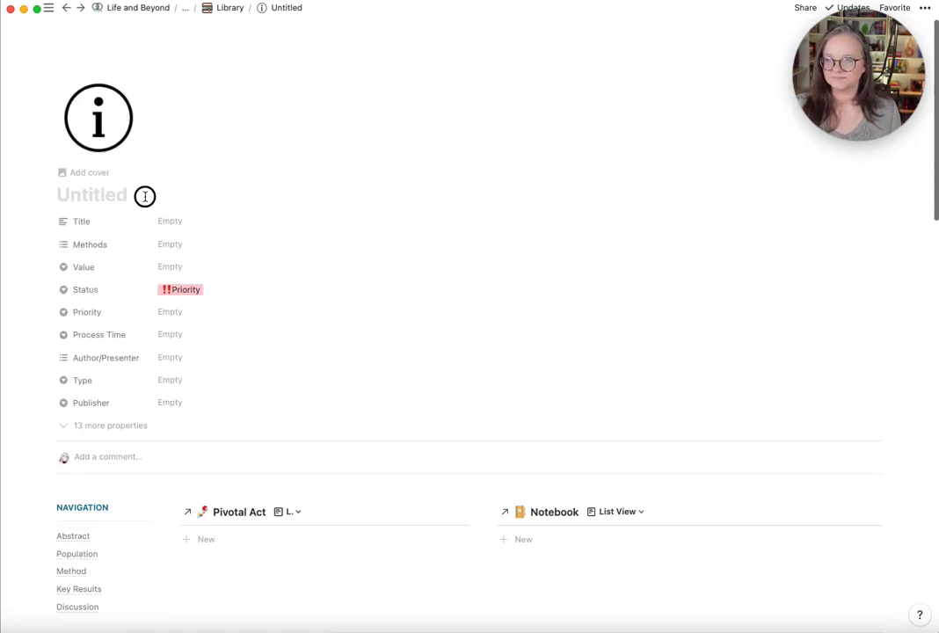
click(144, 196)
text(Nomie Eriksson, PhD; Tomas M¨ullern, PhD)
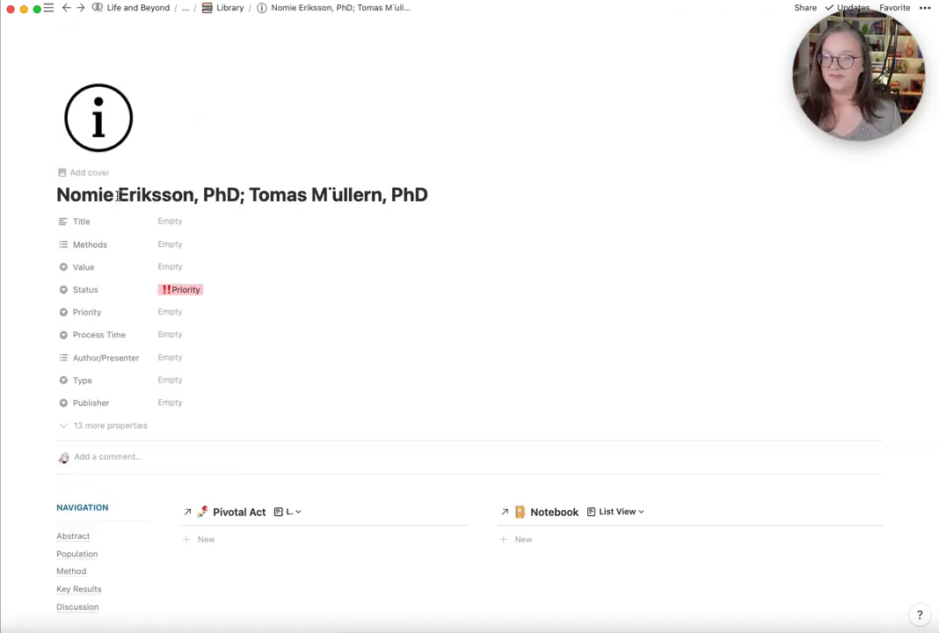
Step: Remove both authors' first names and the first PhD from the page name and join the two surnames with "&"
double_click(59, 193)
key(BackSpace)
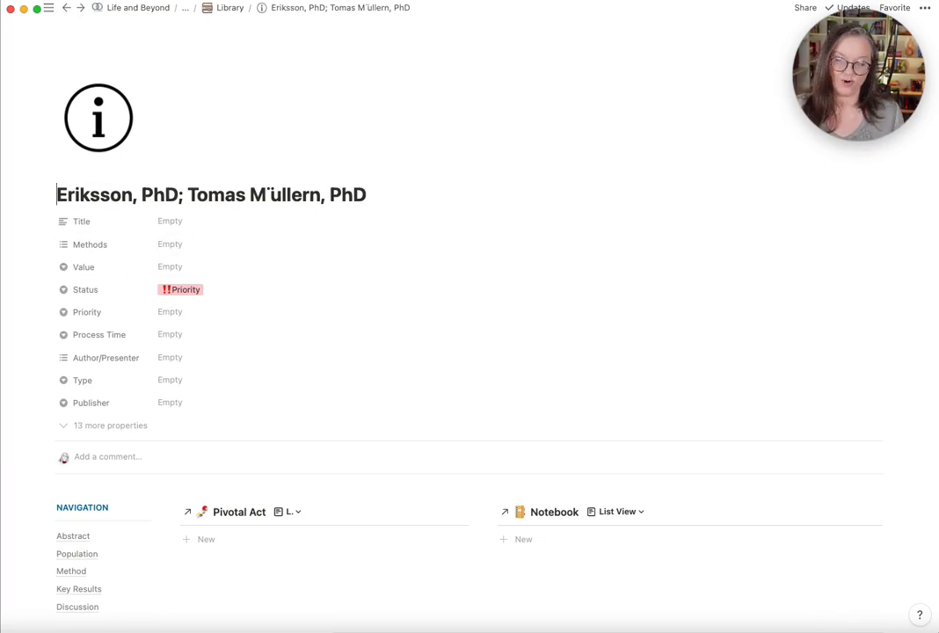
drag(144, 195, 250, 197)
key(BackSpace)
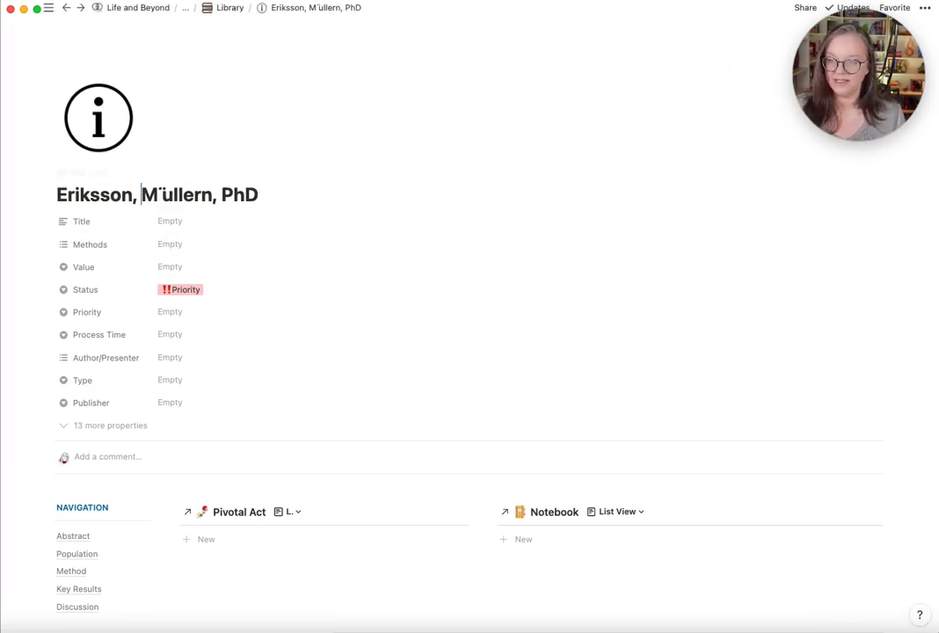
key(BackSpace)
key(BackSpace)
text(&)
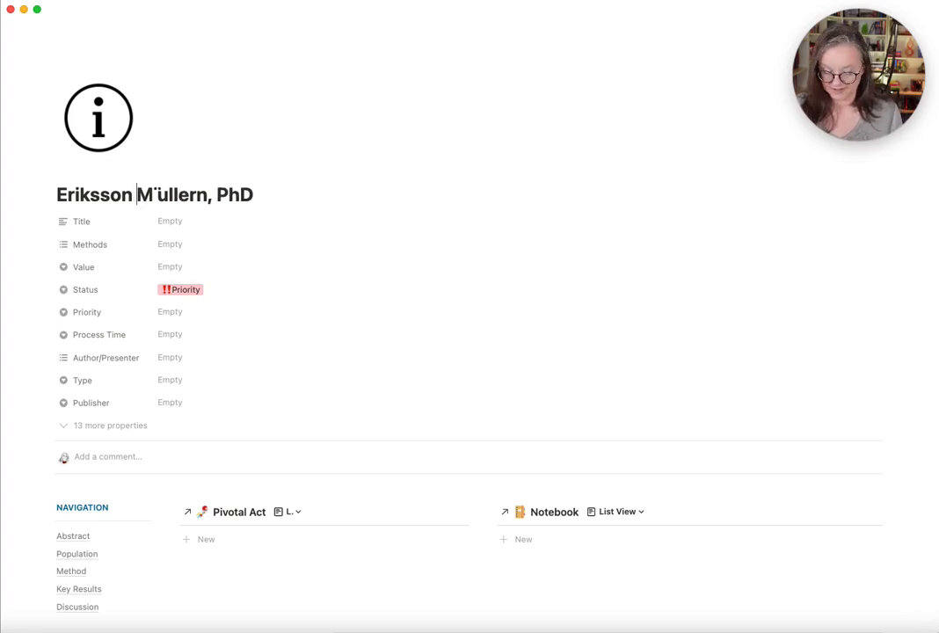
Step: Replace the remaining PhD at the end of the page name with the publication year 2017
drag(230, 195, 273, 196)
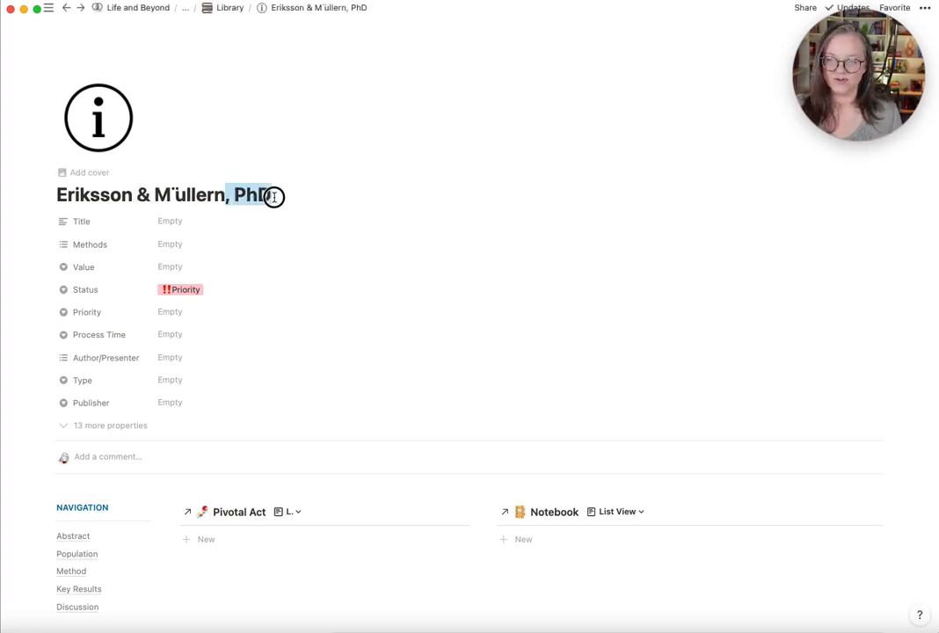
key(BackSpace)
text(291)
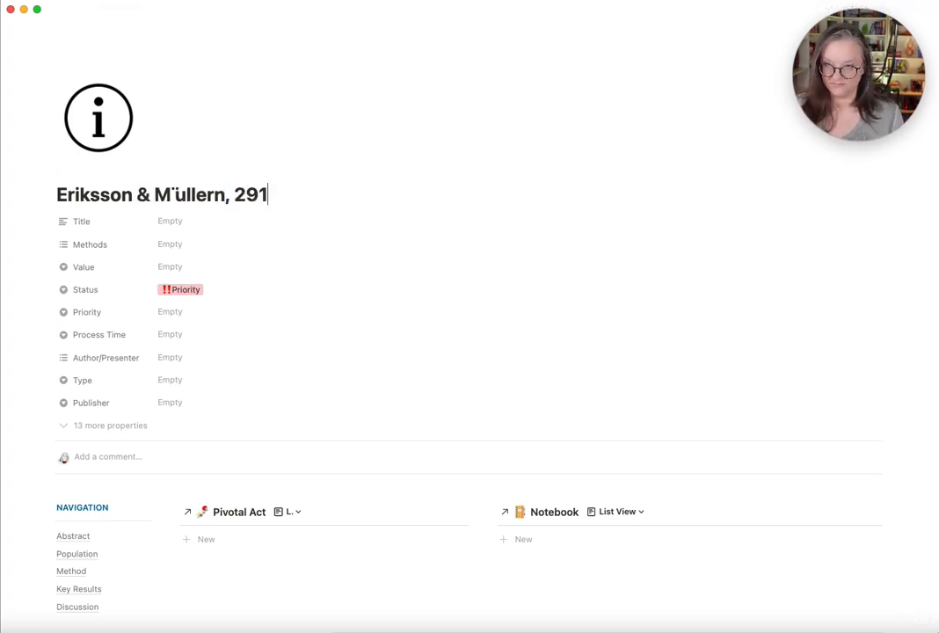
key(BackSpace)
key(BackSpace)
text(017)
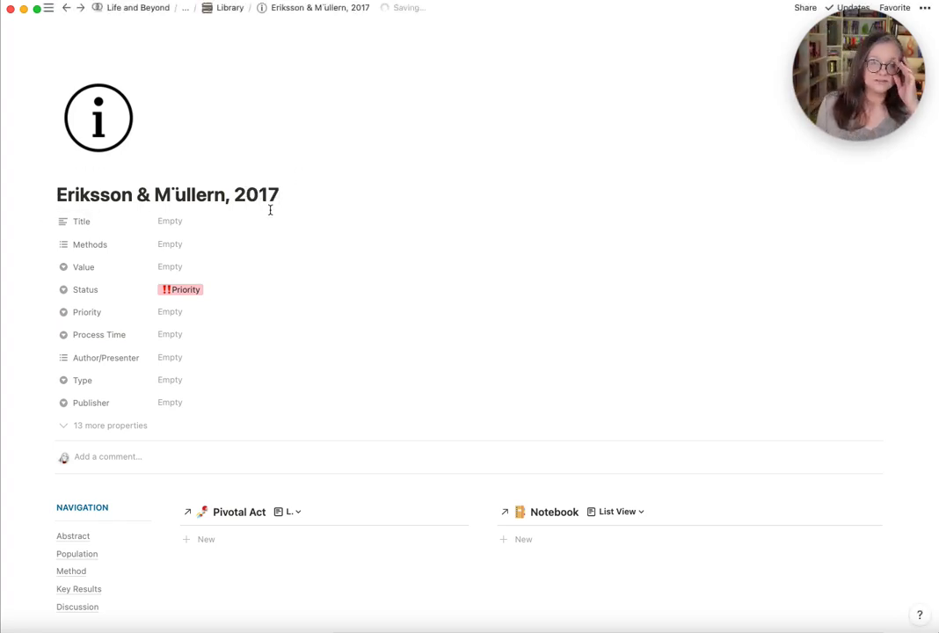
Step: Copy the article title "Interprofessional Barriers: A Study of Quality Improvement Work Among Nurses and Physicians" from the embedded PDF into the Title property
scroll(270, 209, down, 1)
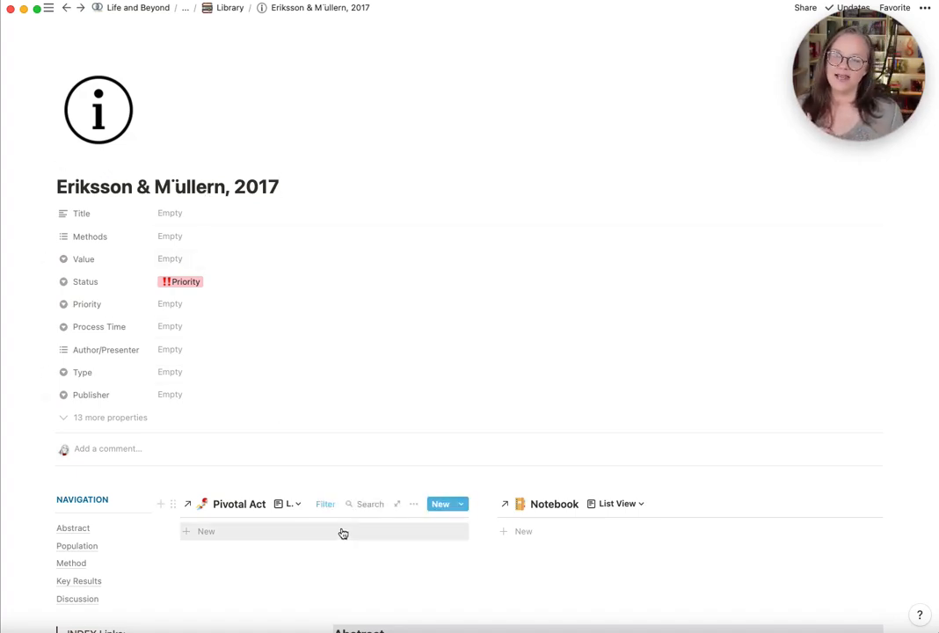
scroll(342, 527, down, 10)
scroll(341, 529, down, 2)
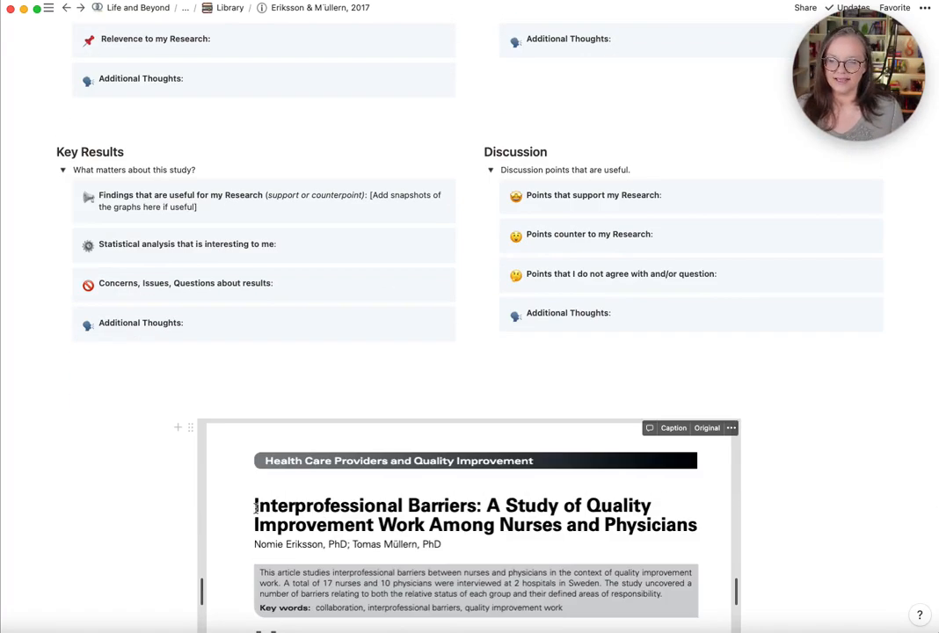
drag(254, 507, 692, 530)
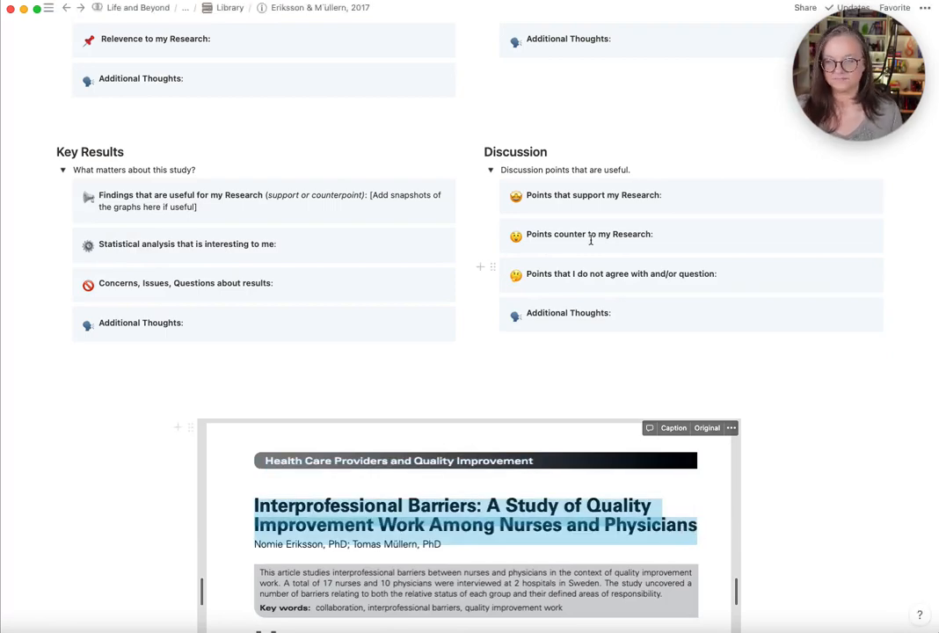
scroll(594, 237, up, 12)
click(197, 220)
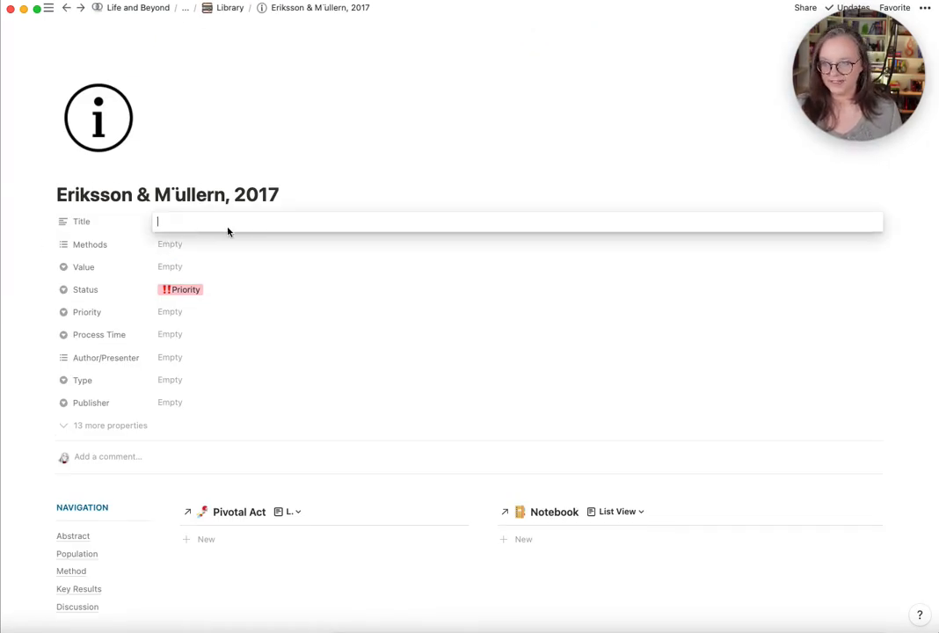
text(Interprofessional Barriers: A Study of QualityImprovement Work Among Nurses and Physicians)
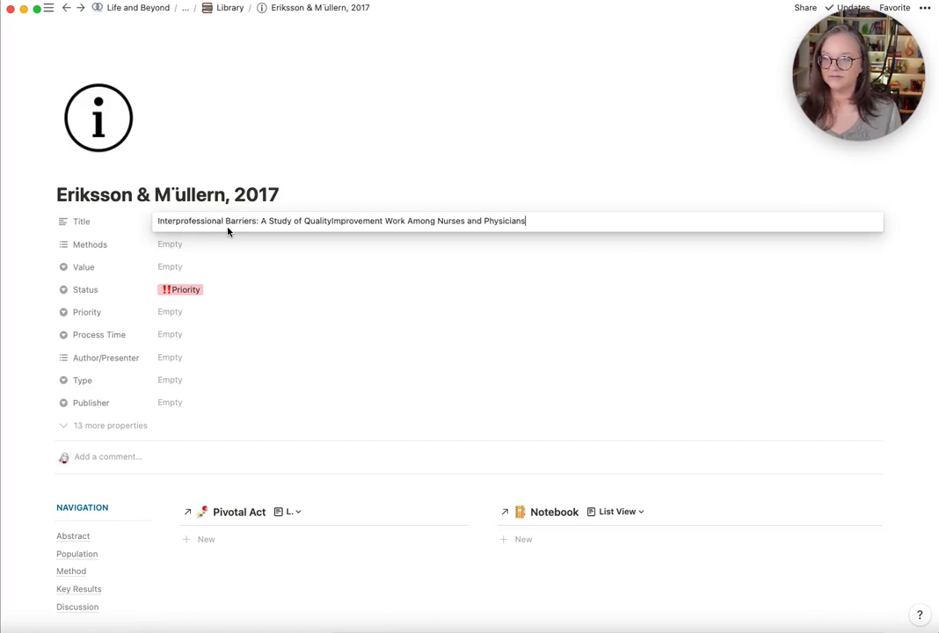
click(221, 253)
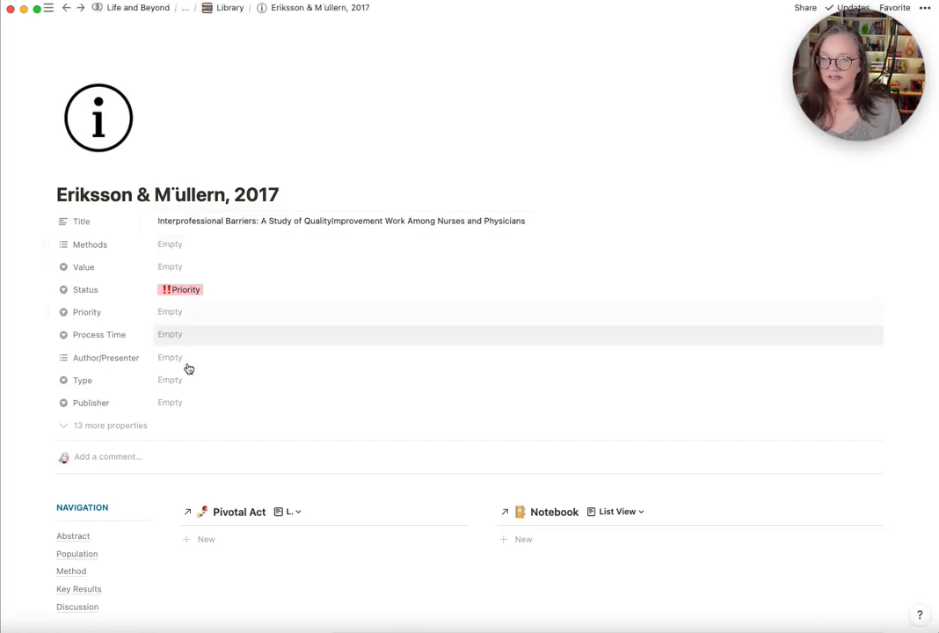
Step: Review the available options of the Value, Status, Process Time and Author/Presenter properties
click(182, 268)
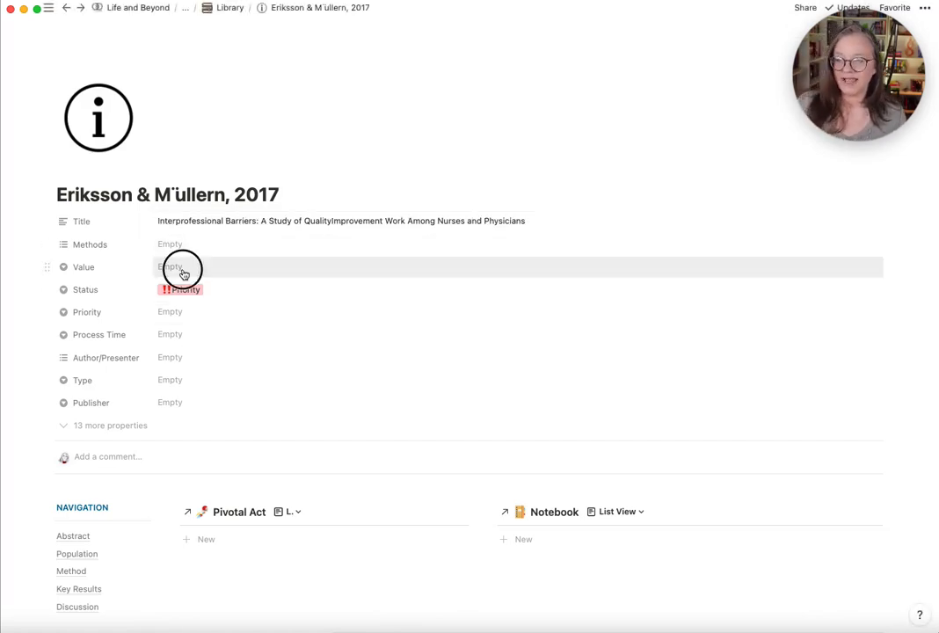
click(33, 369)
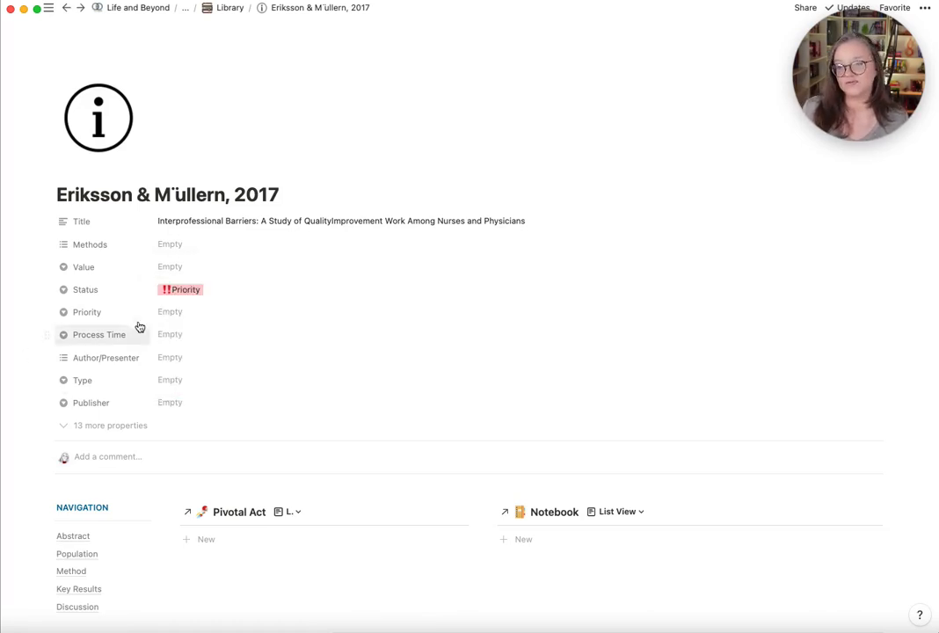
click(183, 292)
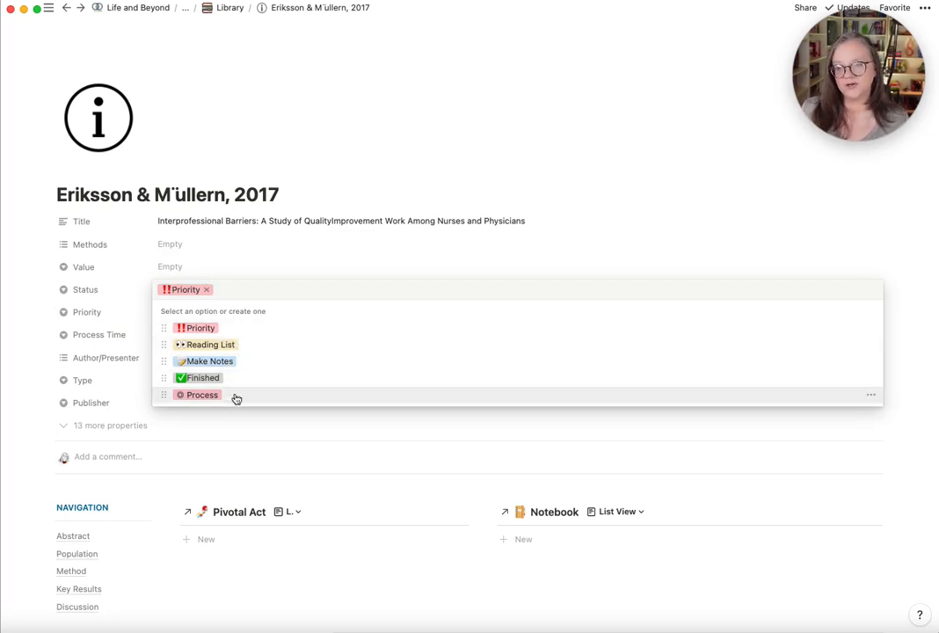
key(Escape)
click(189, 335)
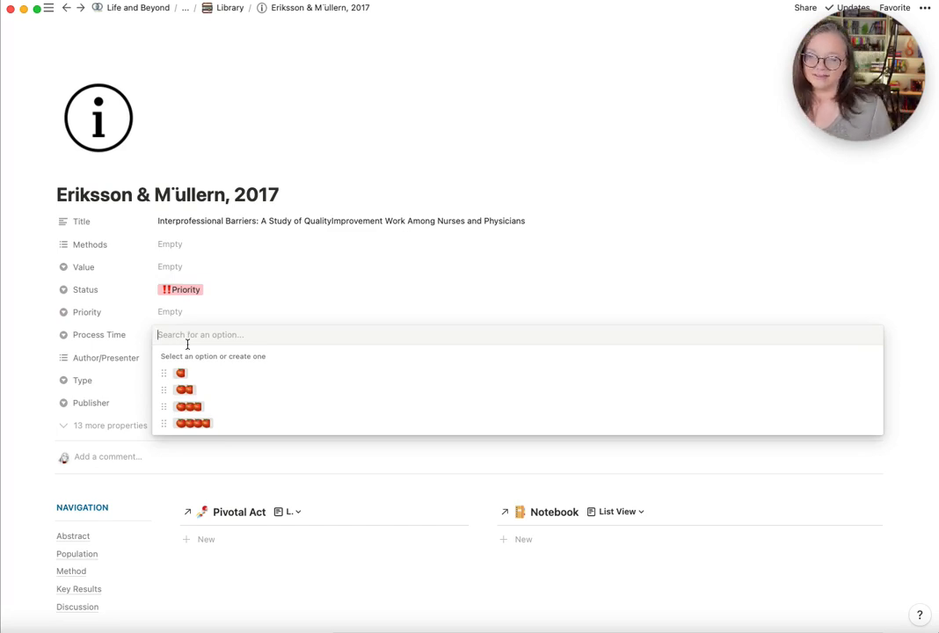
click(34, 358)
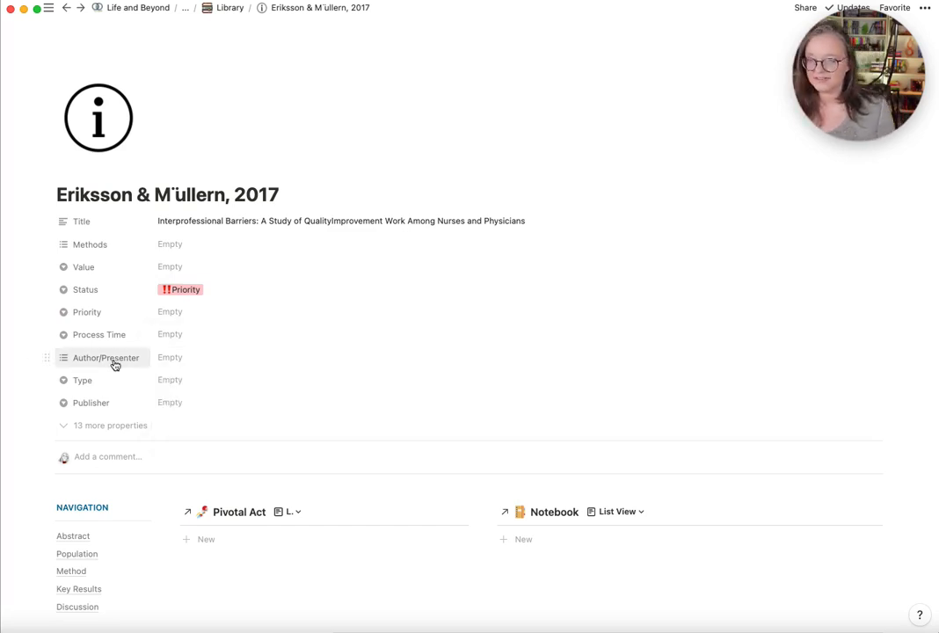
click(164, 363)
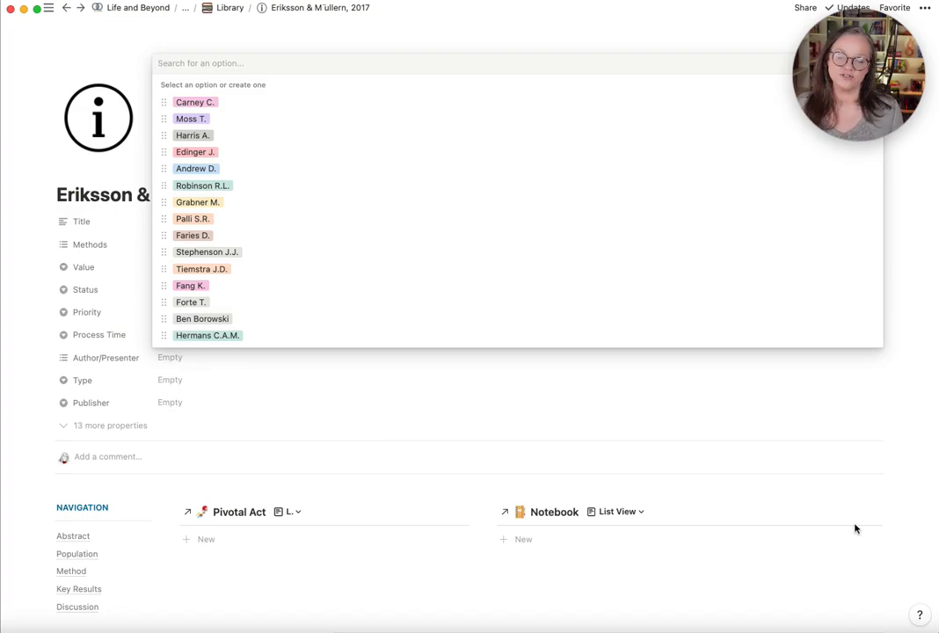
Step: Create a tag with the first author's surname and initial in the Author/Presenter property
click(857, 450)
scroll(858, 453, down, 5)
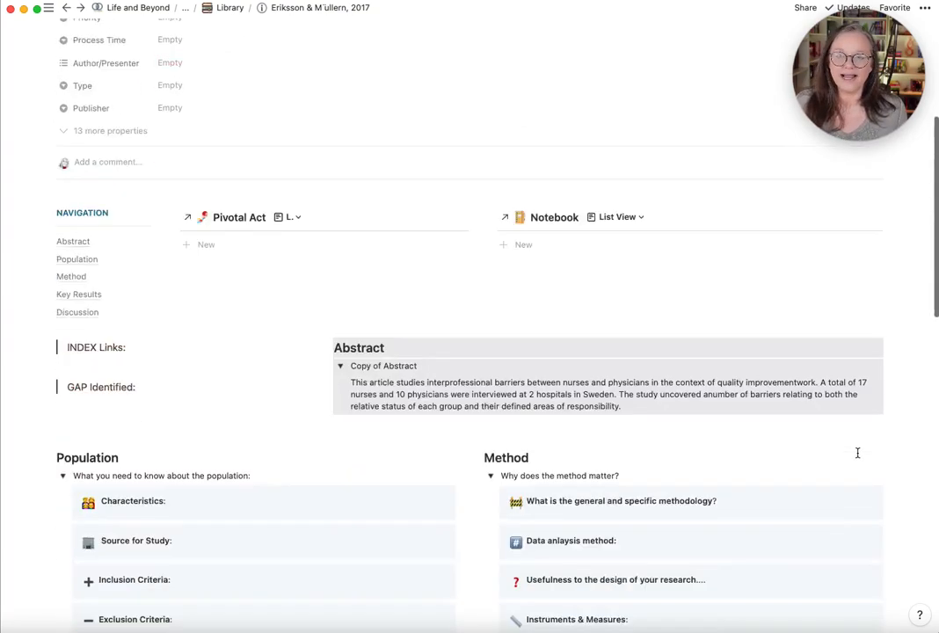
scroll(858, 453, down, 10)
scroll(482, 454, up, 12)
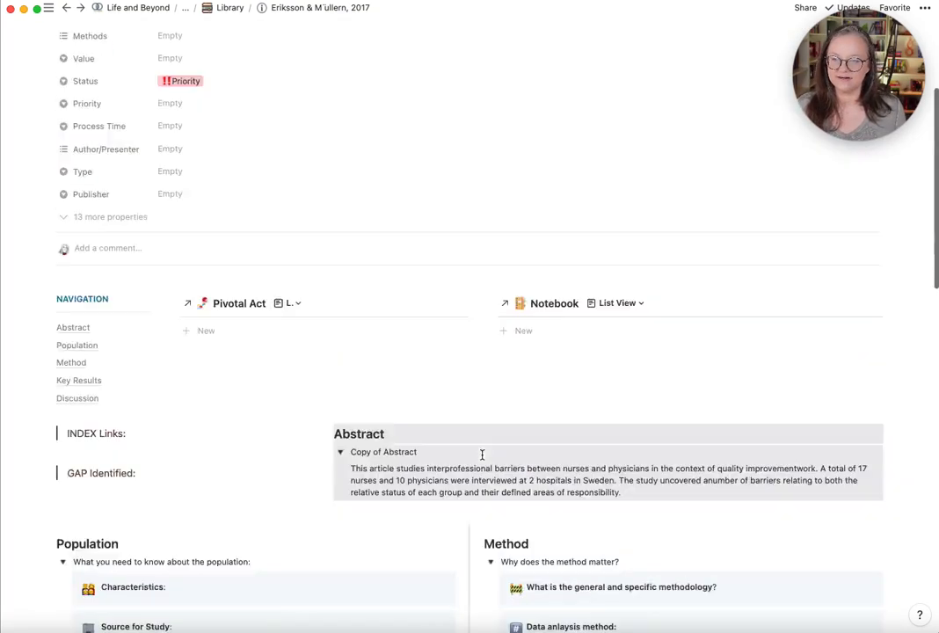
scroll(482, 453, up, 4)
click(224, 353)
text(Eri)
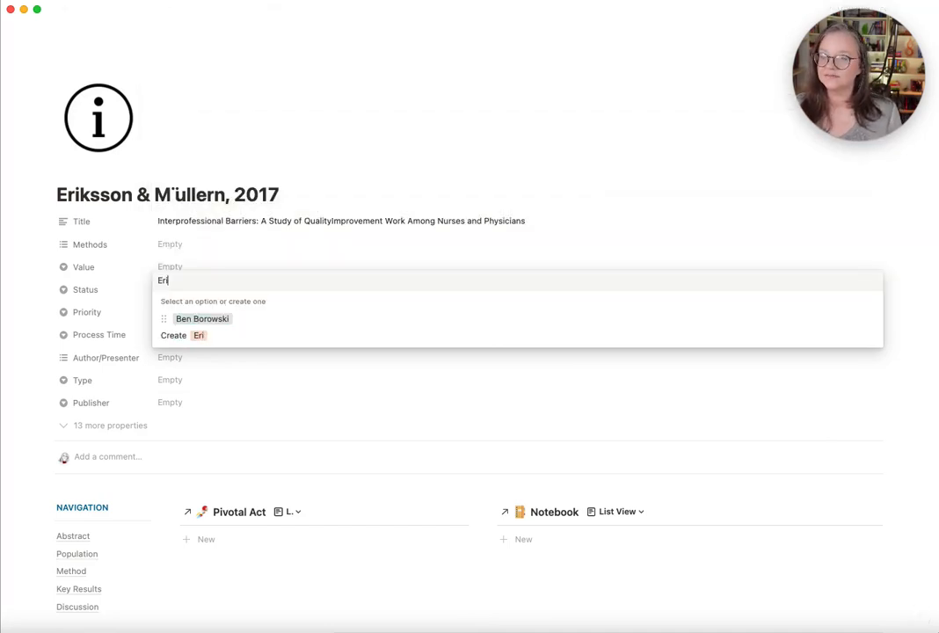
text(ksson, N)
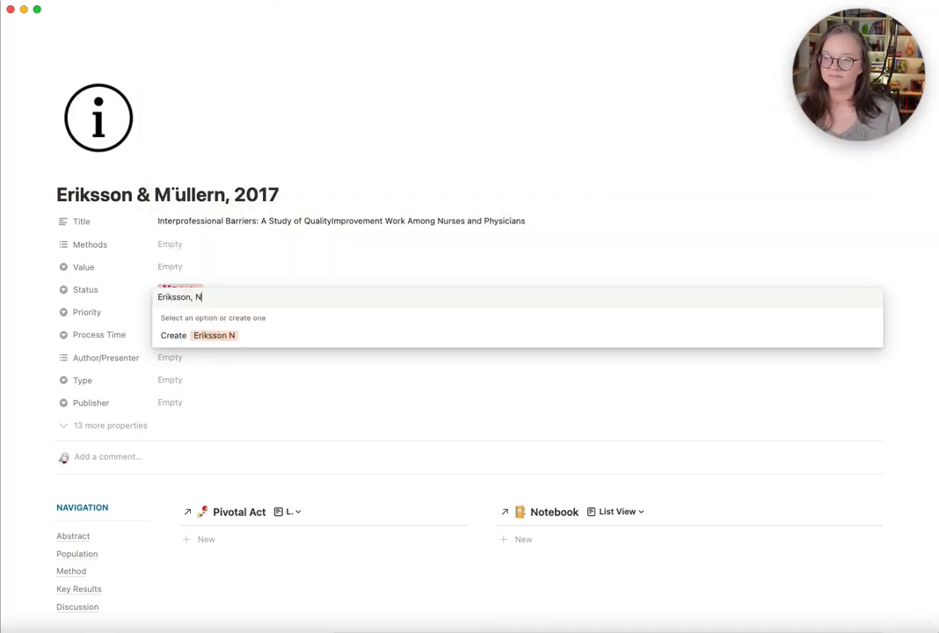
text(.)
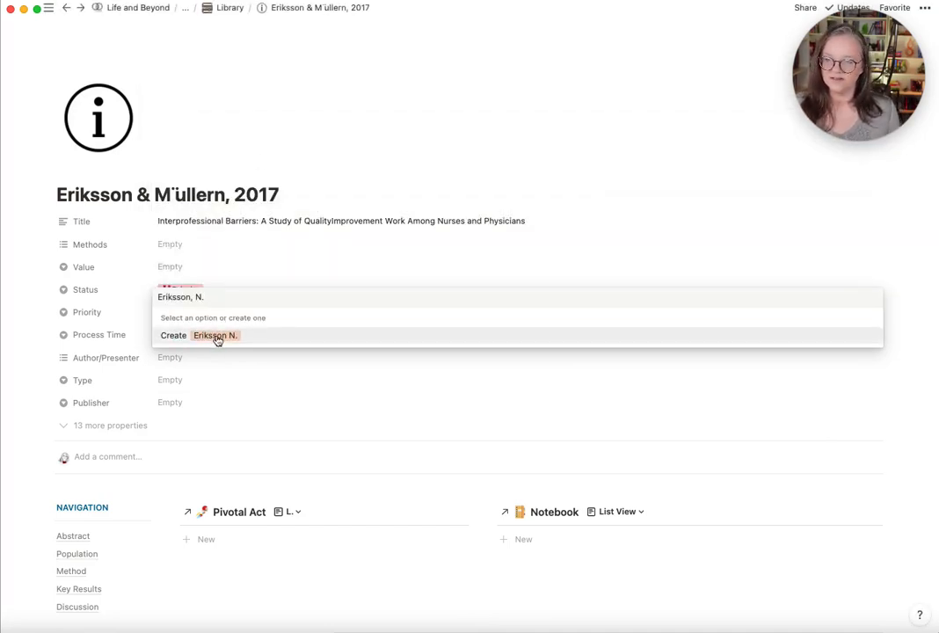
click(217, 336)
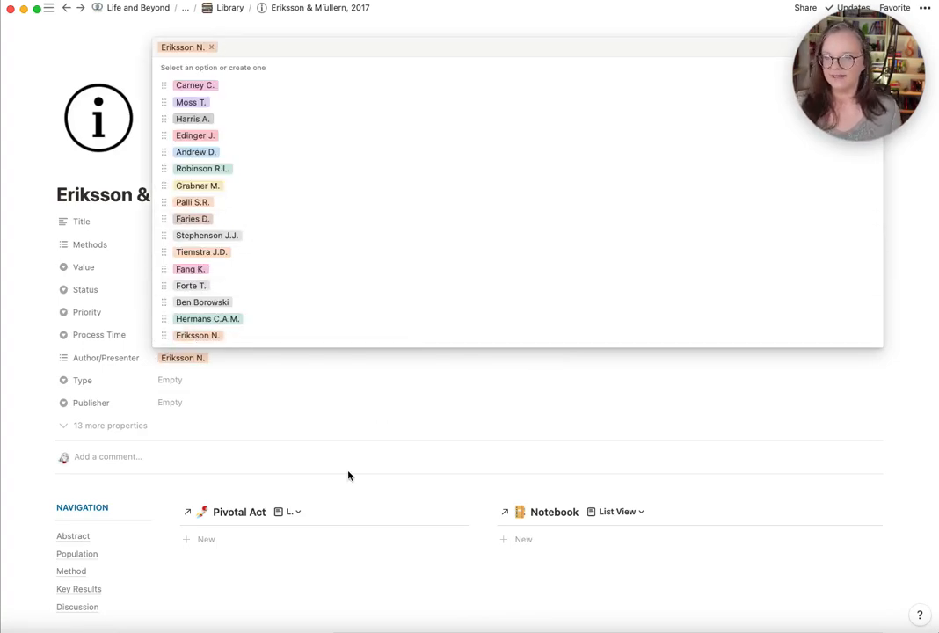
Step: Add a second Author/Presenter tag with the second author's surname and initial
click(539, 451)
scroll(539, 451, down, 20)
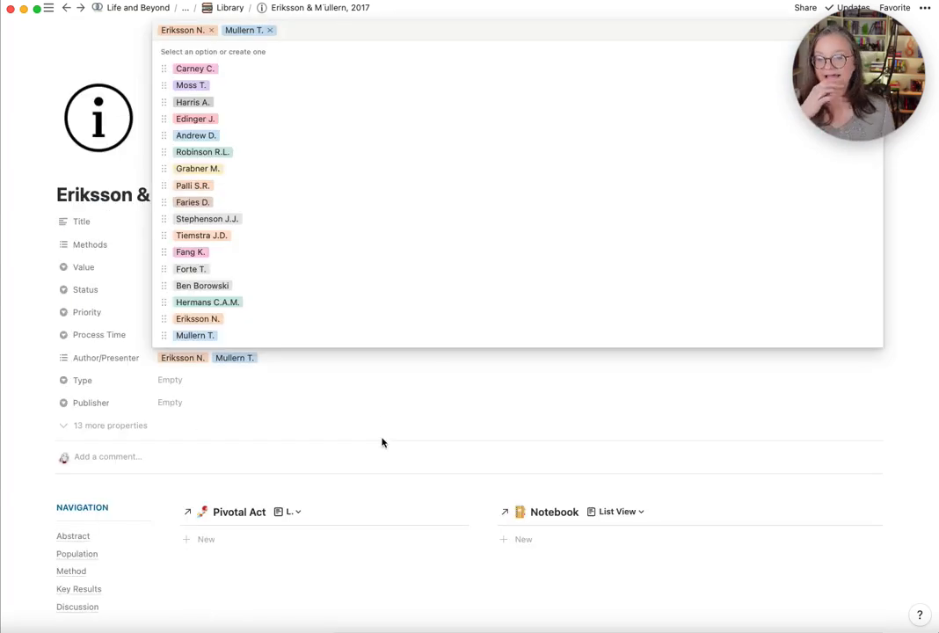
click(382, 440)
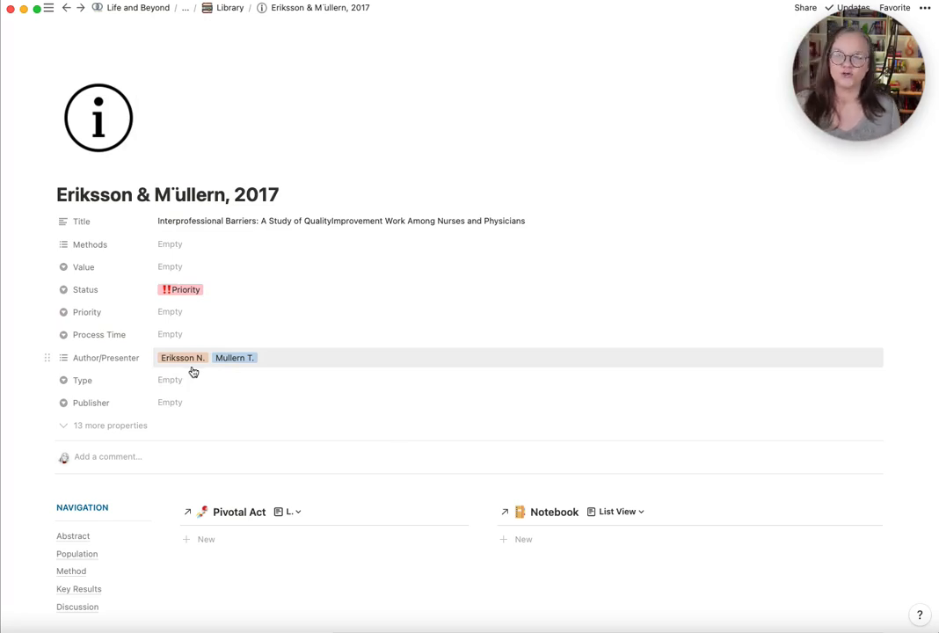
Step: Reveal the hidden properties and start the Reference with both authors' surnames and initials joined by "&", followed by "(2017)."
click(88, 426)
scroll(316, 507, down, 4)
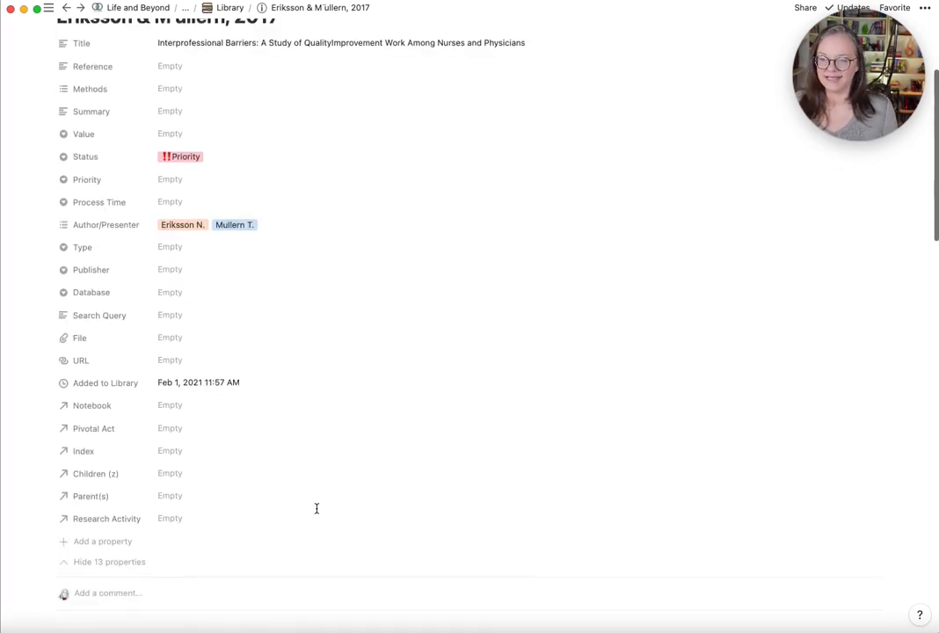
scroll(317, 508, up, 1)
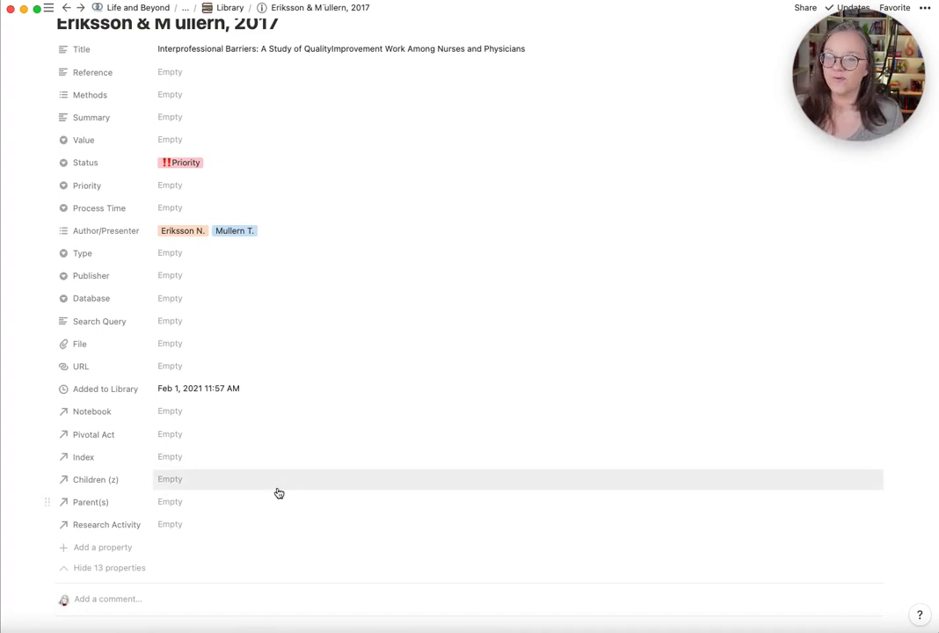
scroll(420, 426, up, 3)
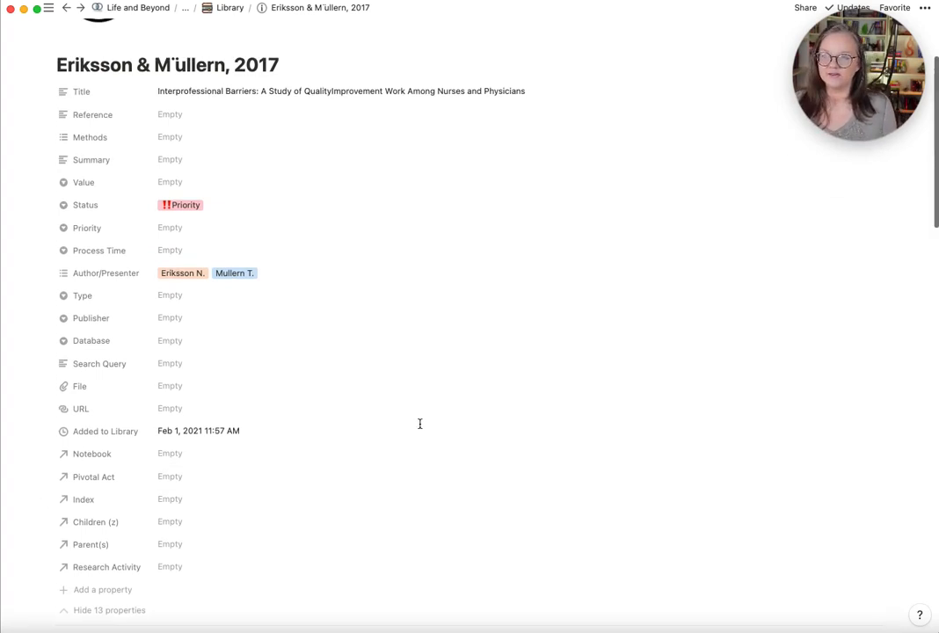
click(184, 124)
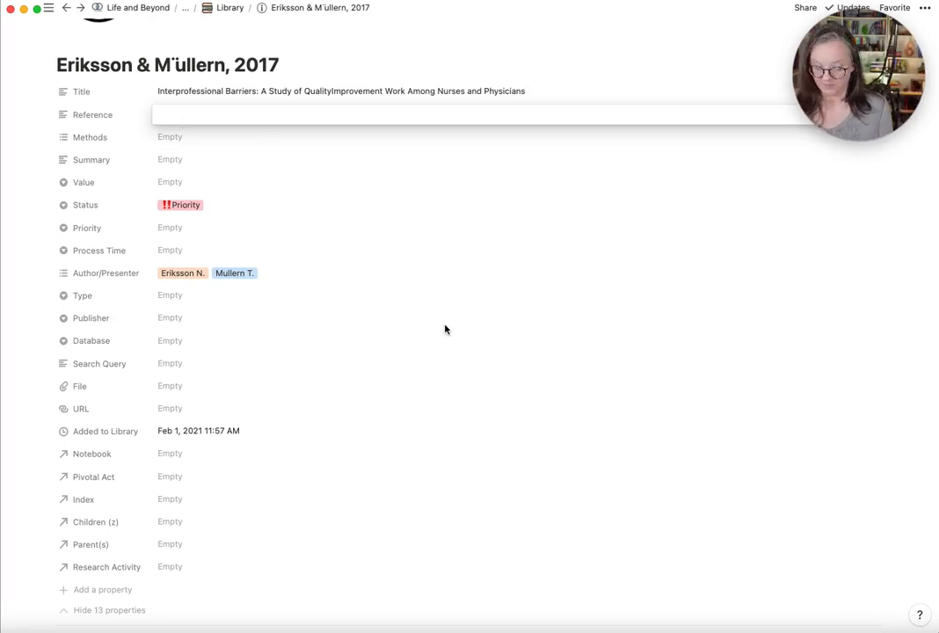
text(Eriksson, N., & Mullern, T)
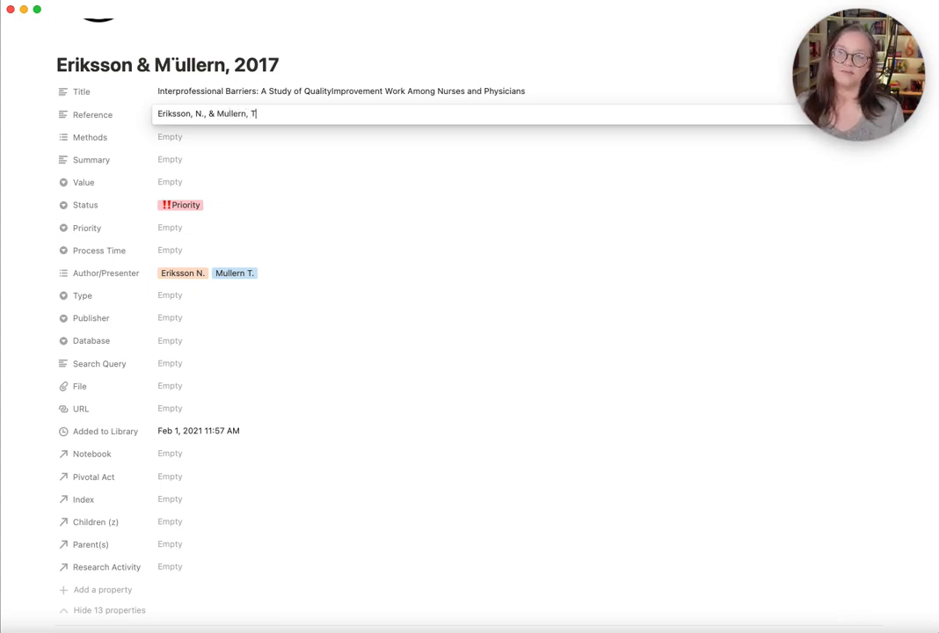
text().)
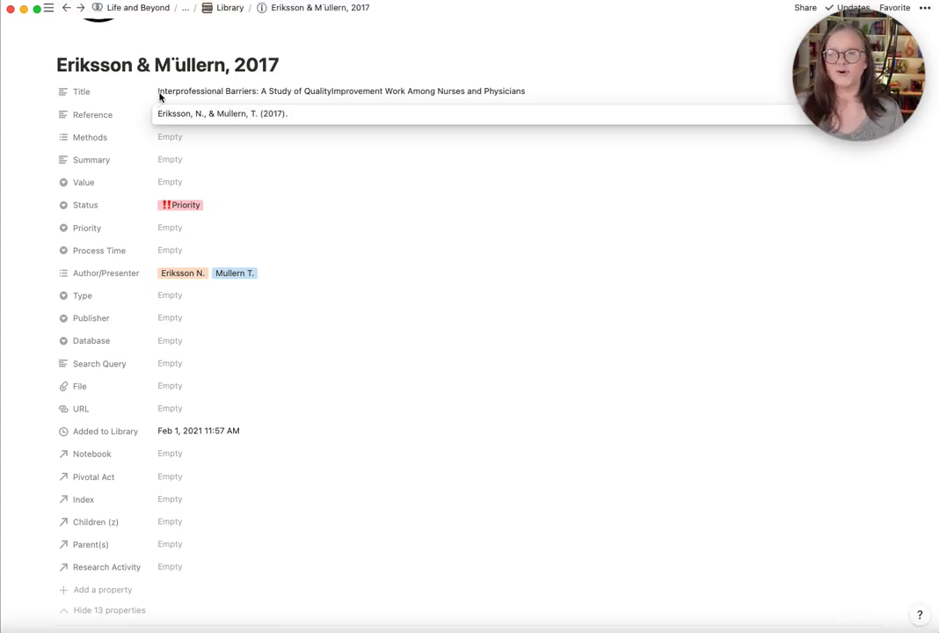
Step: Copy the article title from the Title property into the Reference after the year and end it with a period
click(158, 92)
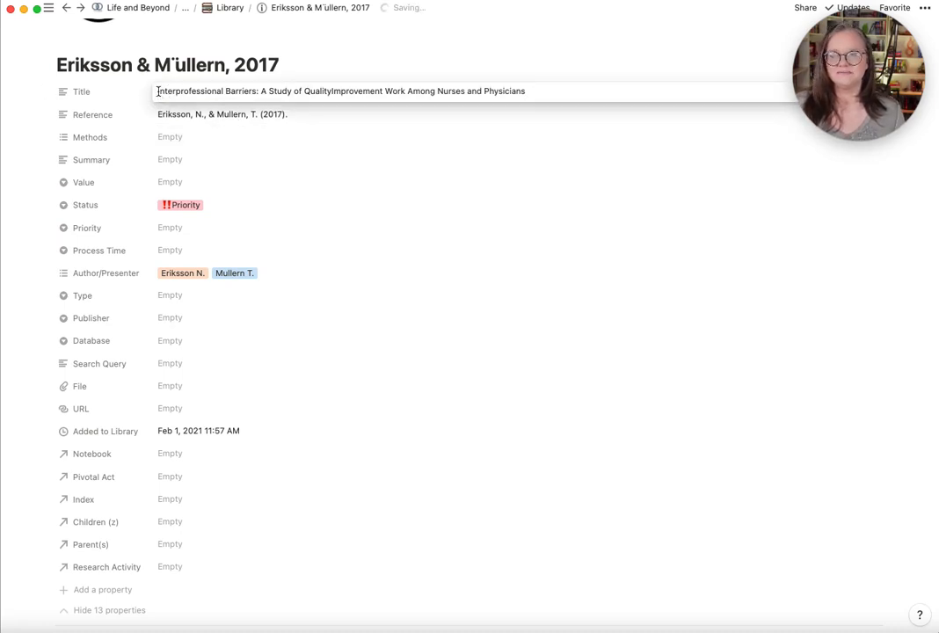
drag(157, 92, 561, 92)
key(super+c)
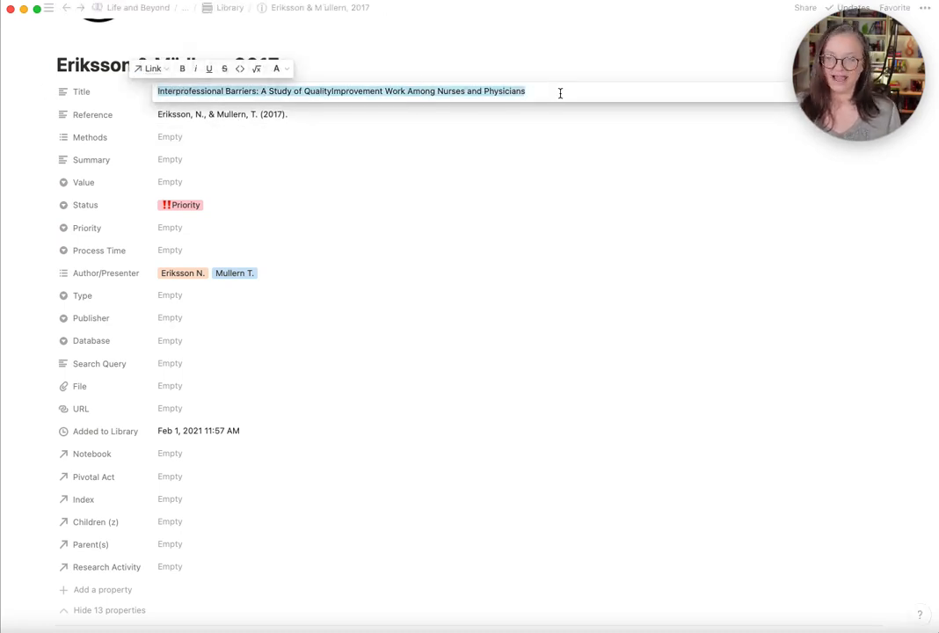
click(306, 117)
click(308, 121)
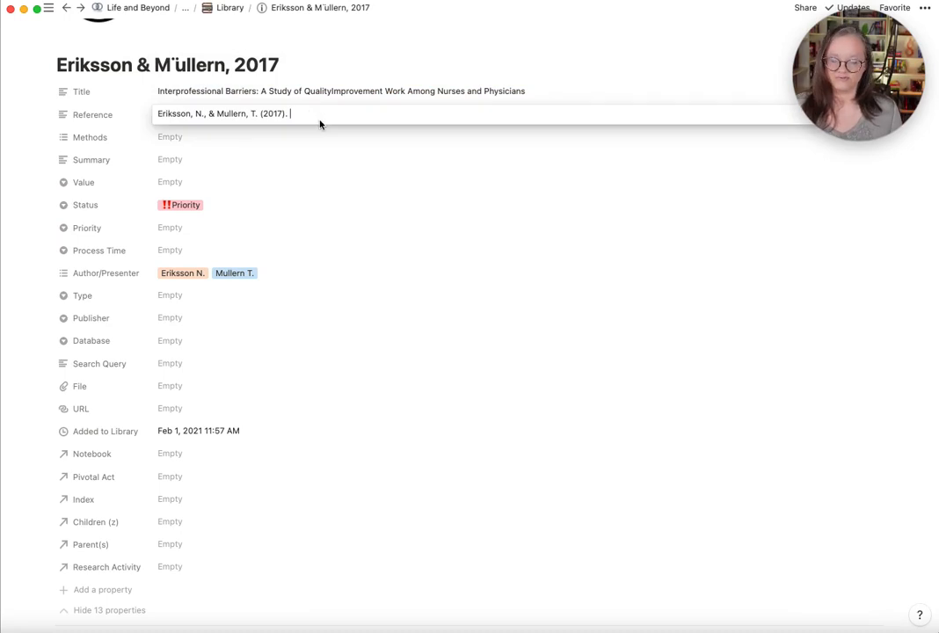
key(super+v)
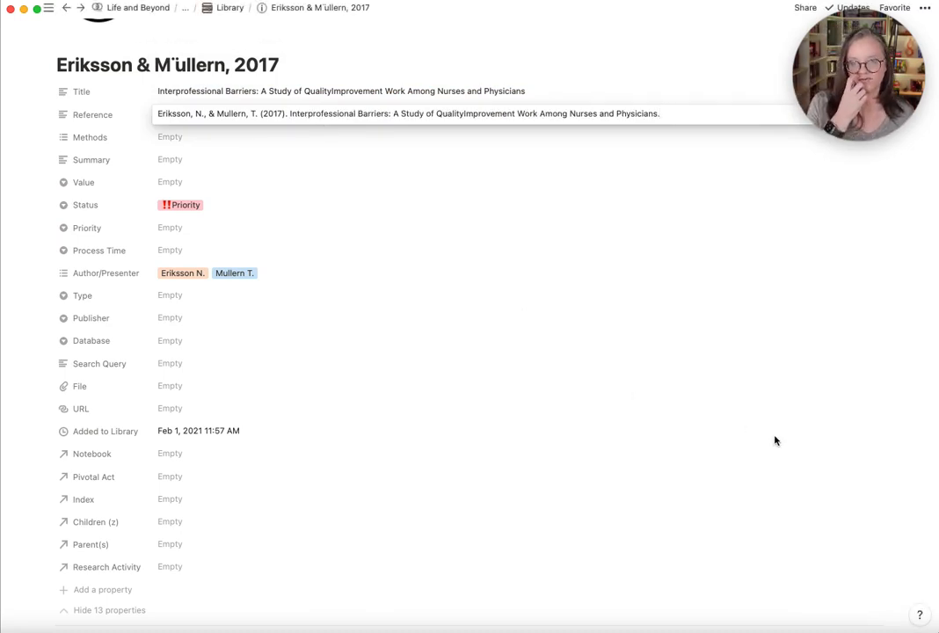
click(902, 514)
Step: Look up the journal in the embedded PDF and create "Quality Management in Healthcare" as the Publisher
scroll(830, 487, down, 15)
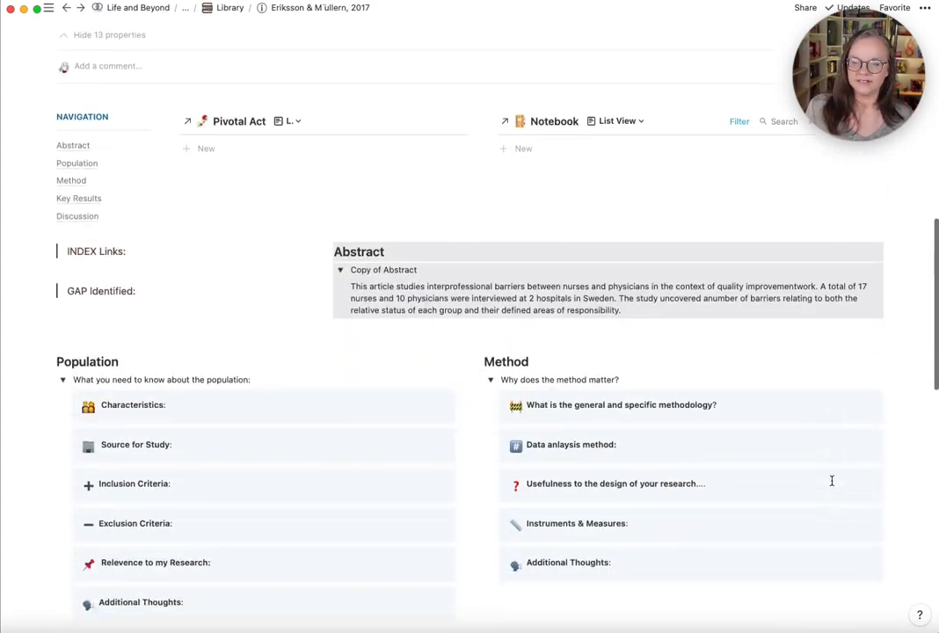
scroll(832, 481, down, 10)
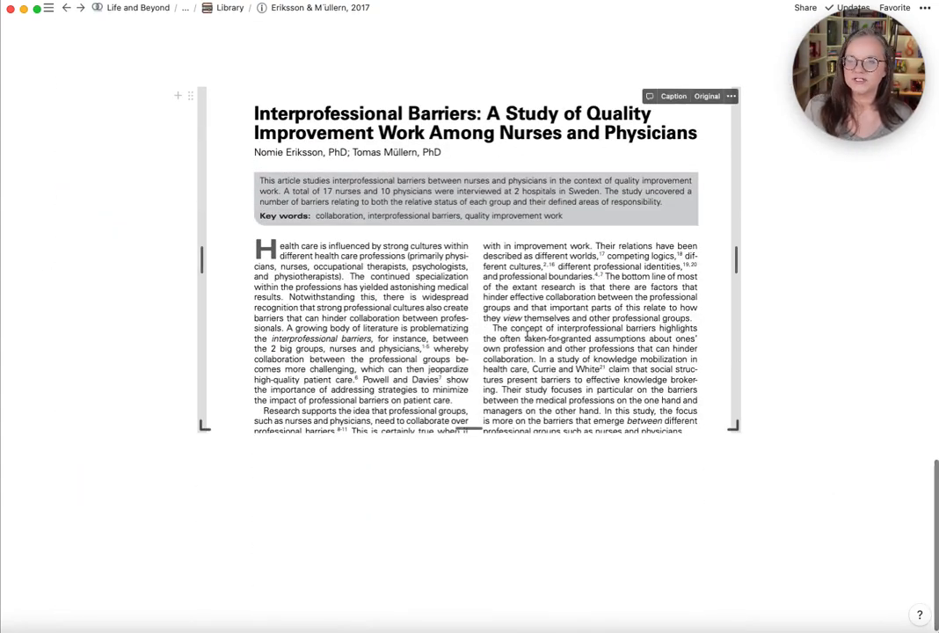
scroll(522, 331, down, 10)
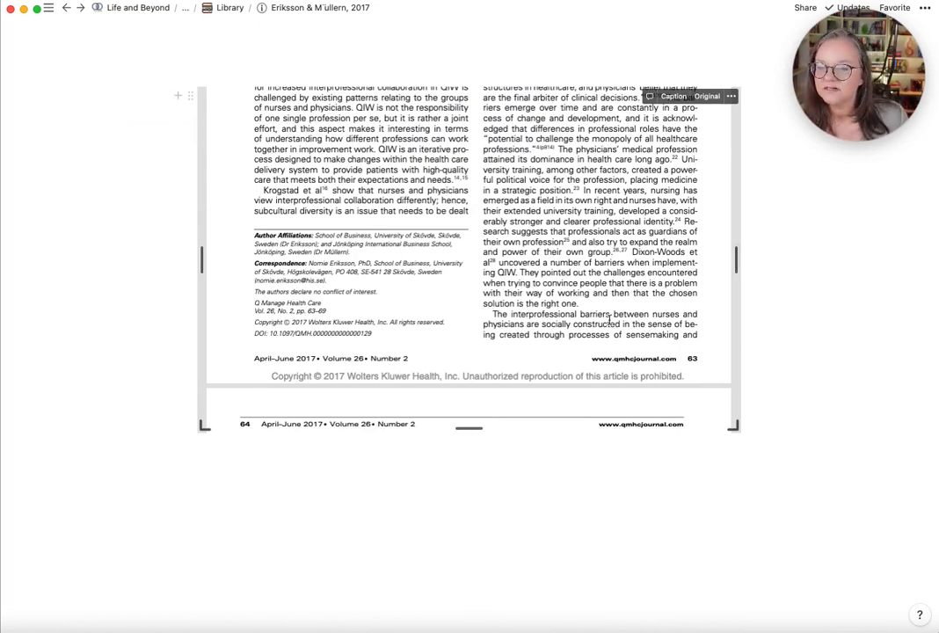
scroll(650, 323, up, 15)
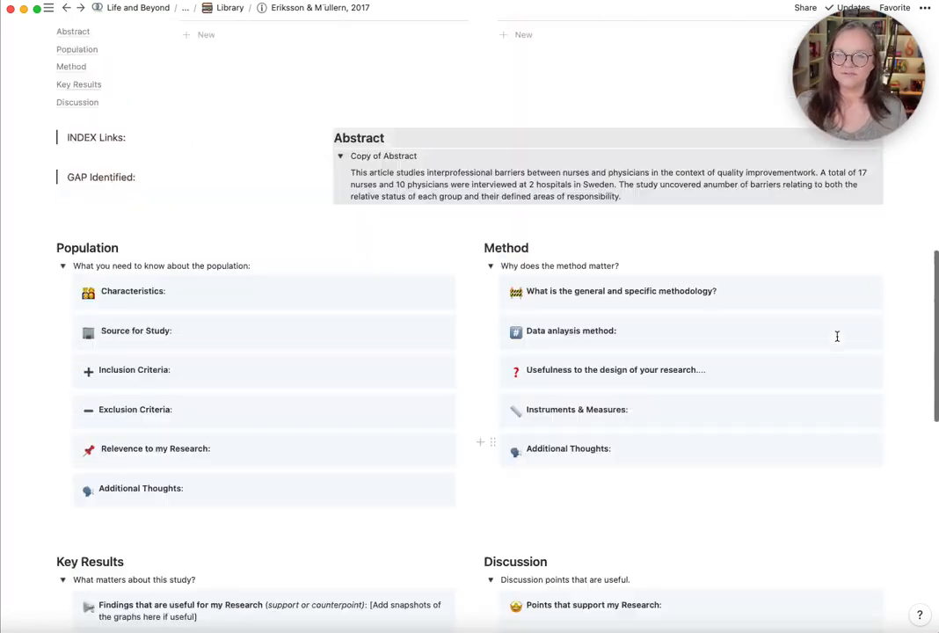
scroll(194, 142, up, 4)
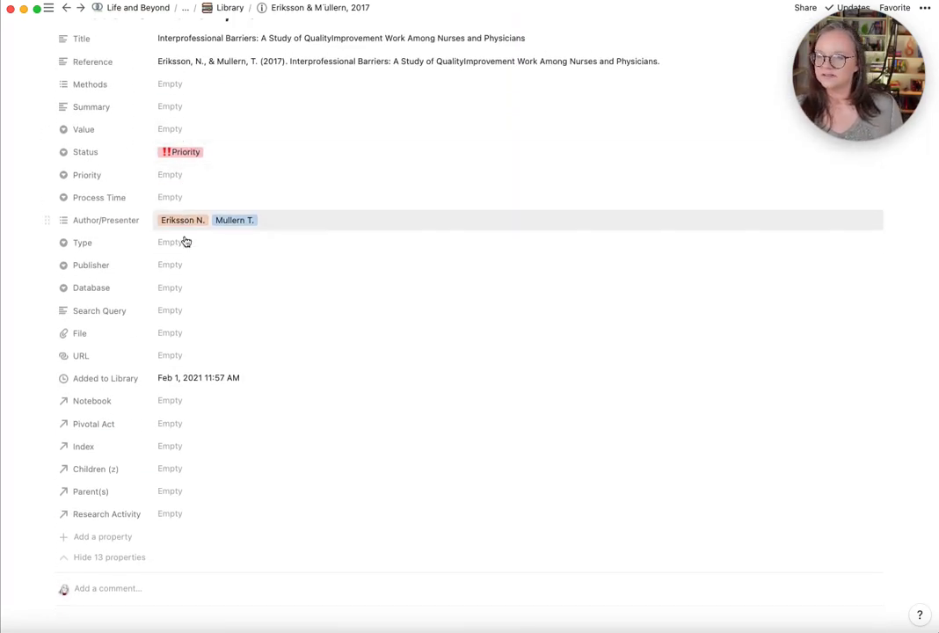
scroll(186, 158, up, 3)
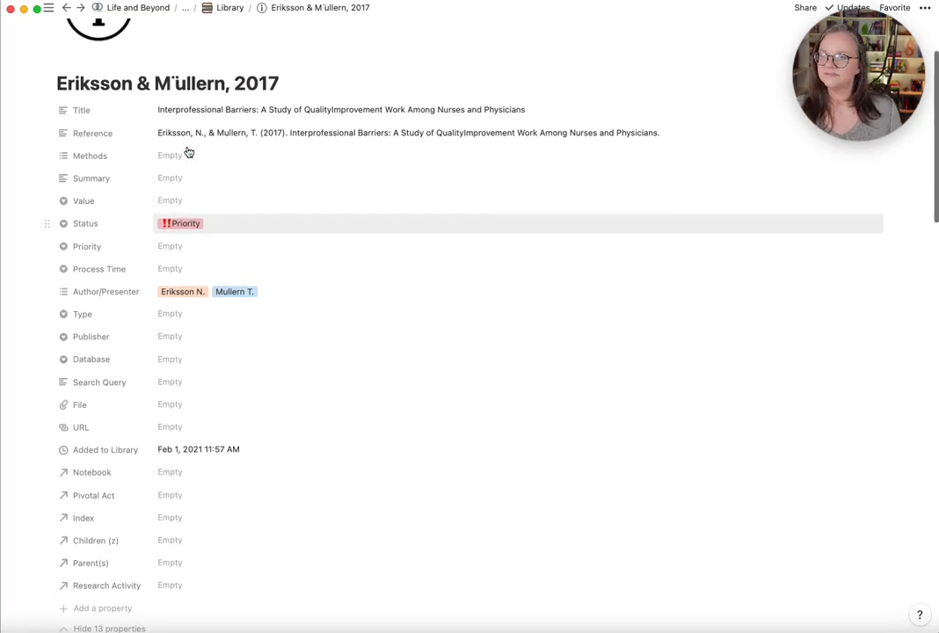
click(184, 345)
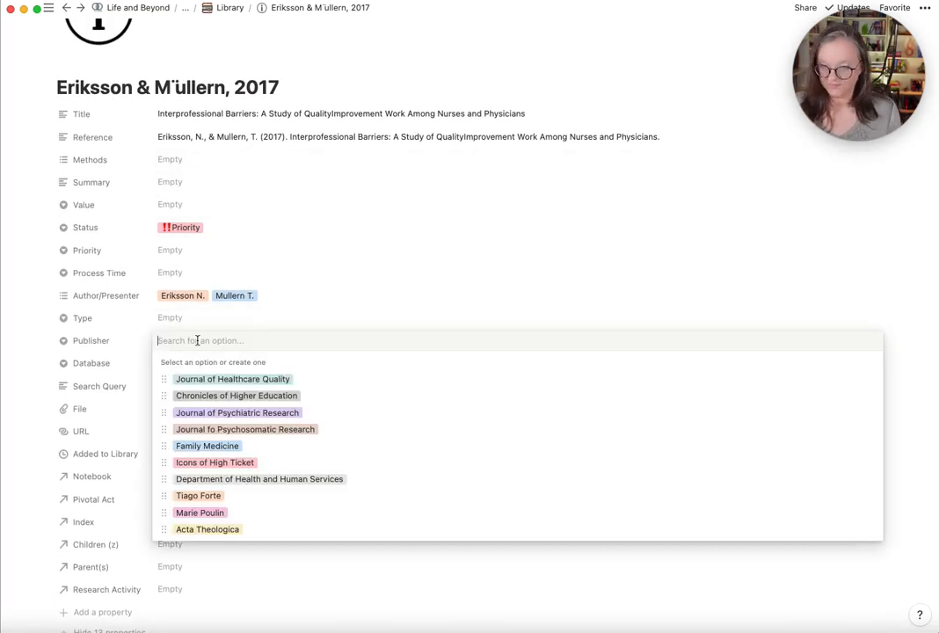
text(Quality Man)
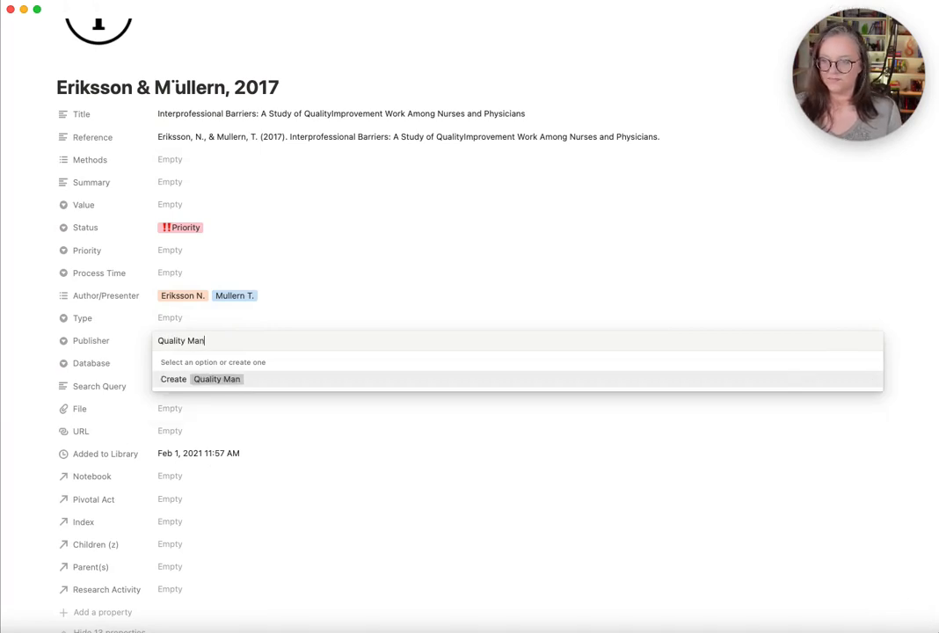
text(agement in Healthcare)
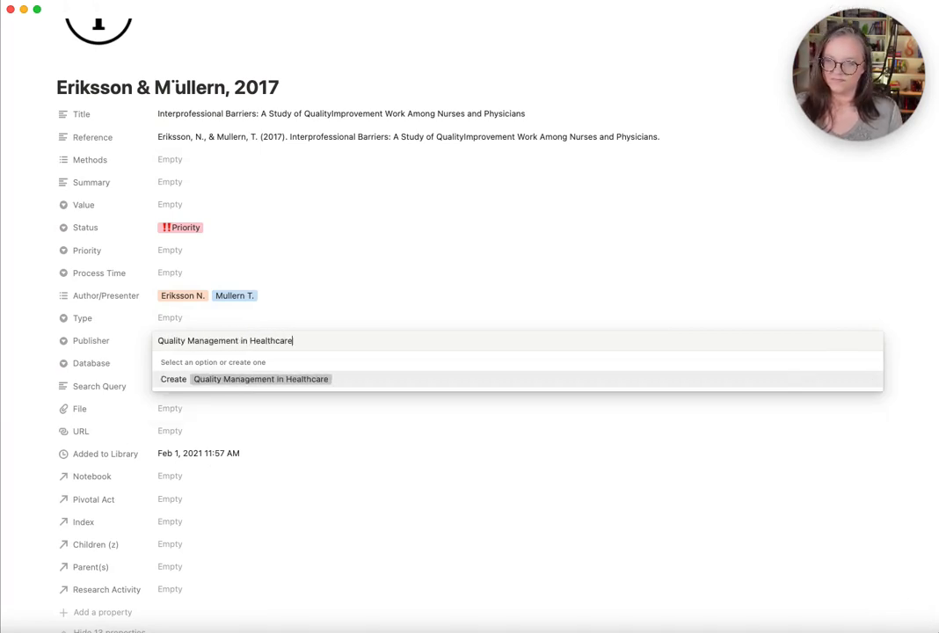
click(241, 379)
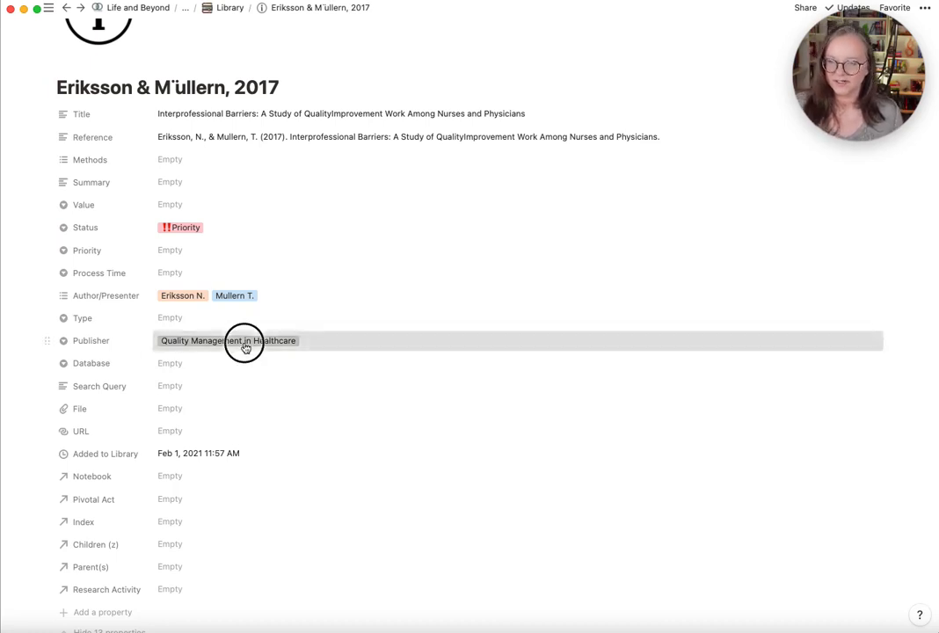
click(246, 343)
Step: Set the Type property to Peer-Reviewed Article
click(220, 320)
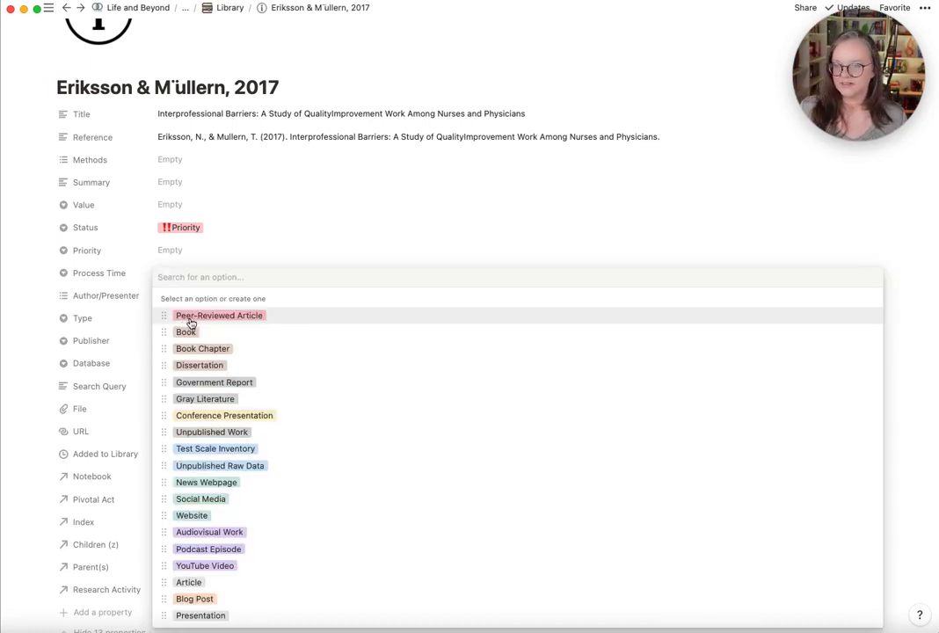
click(186, 316)
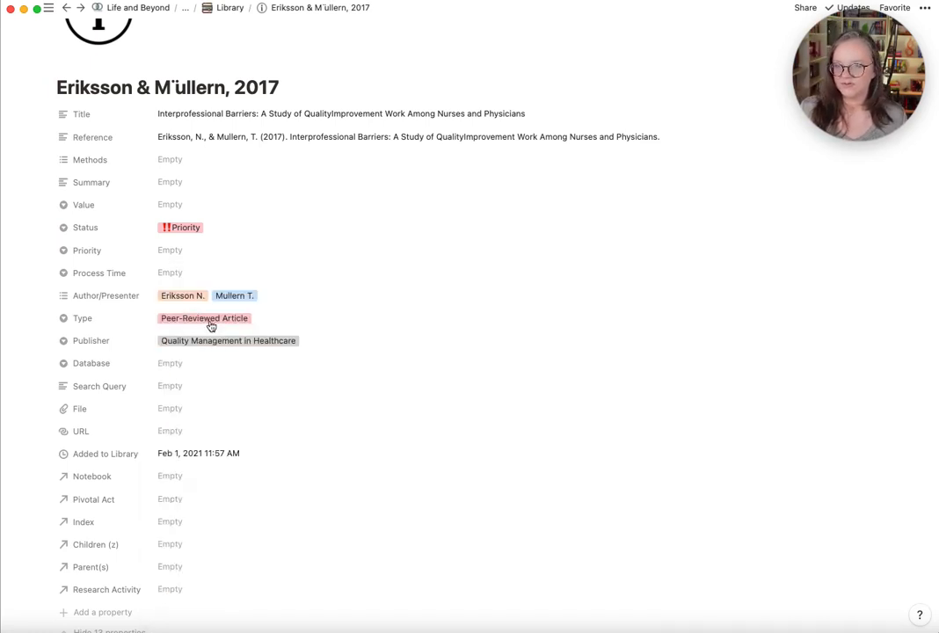
click(200, 370)
click(36, 380)
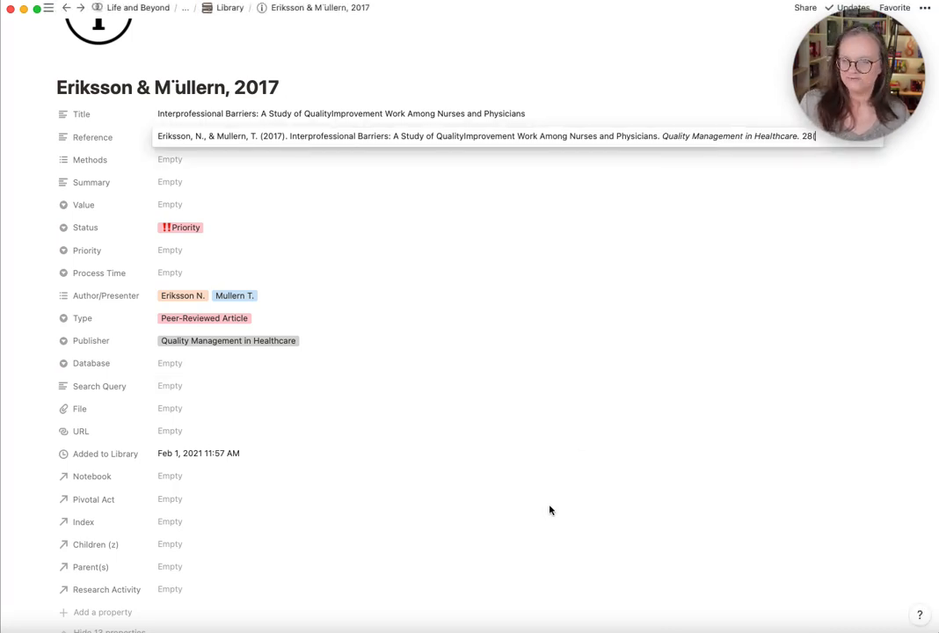
Step: Check the volume details in the embedded PDF and make the Reference end with "26(2). p.63-69."
scroll(557, 516, down, 15)
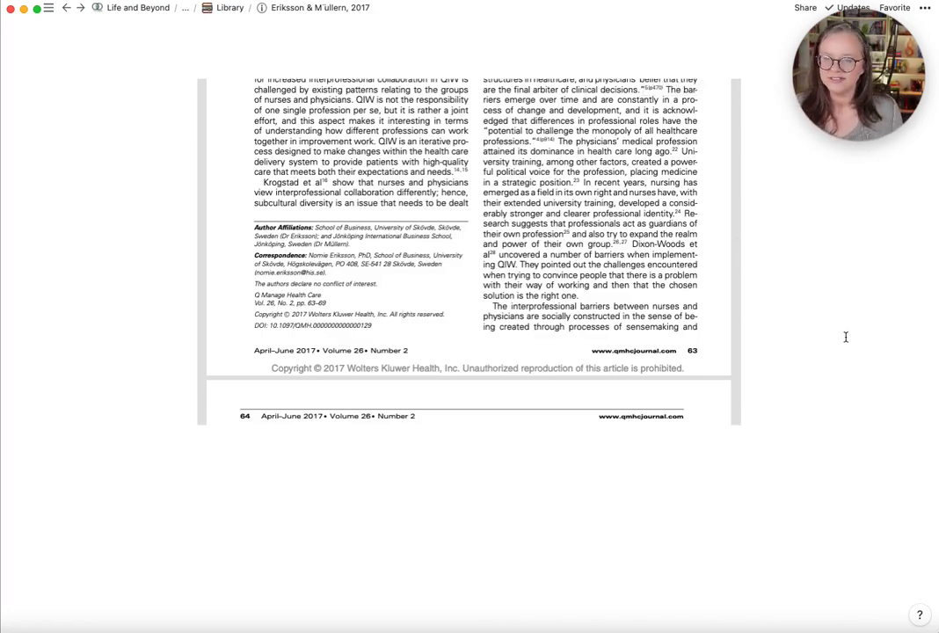
scroll(845, 337, up, 20)
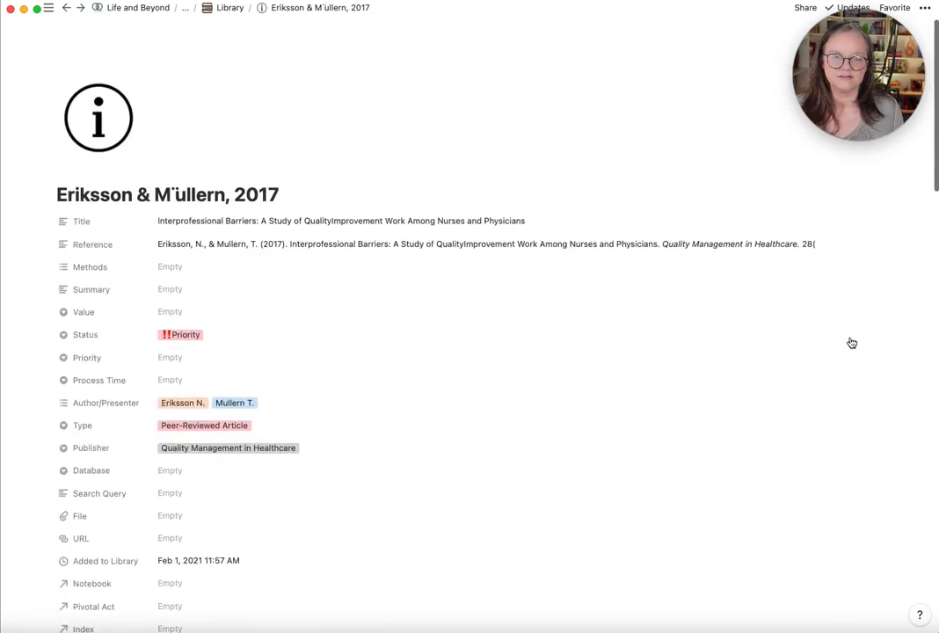
click(807, 244)
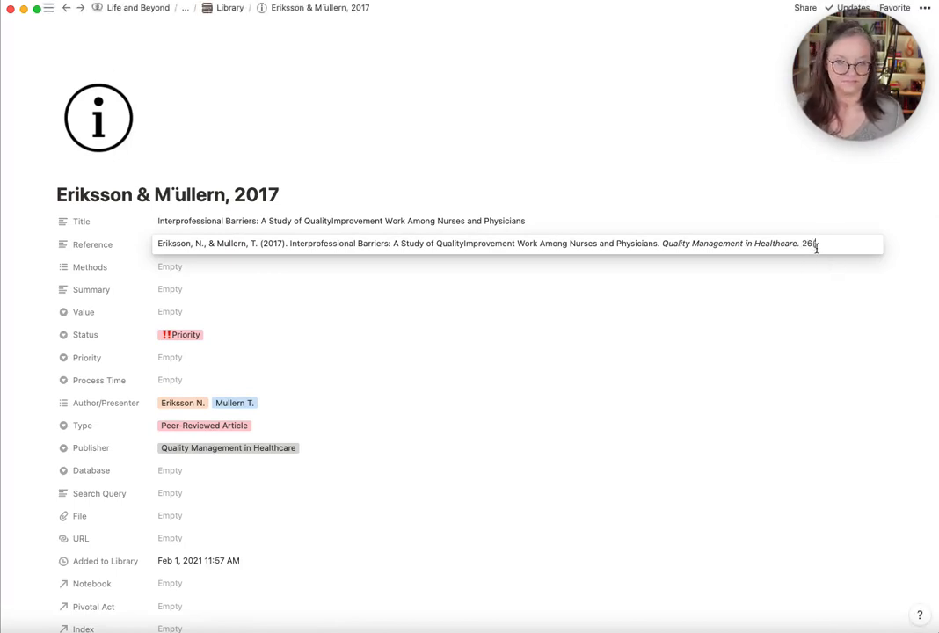
text((2). p.63-69.)
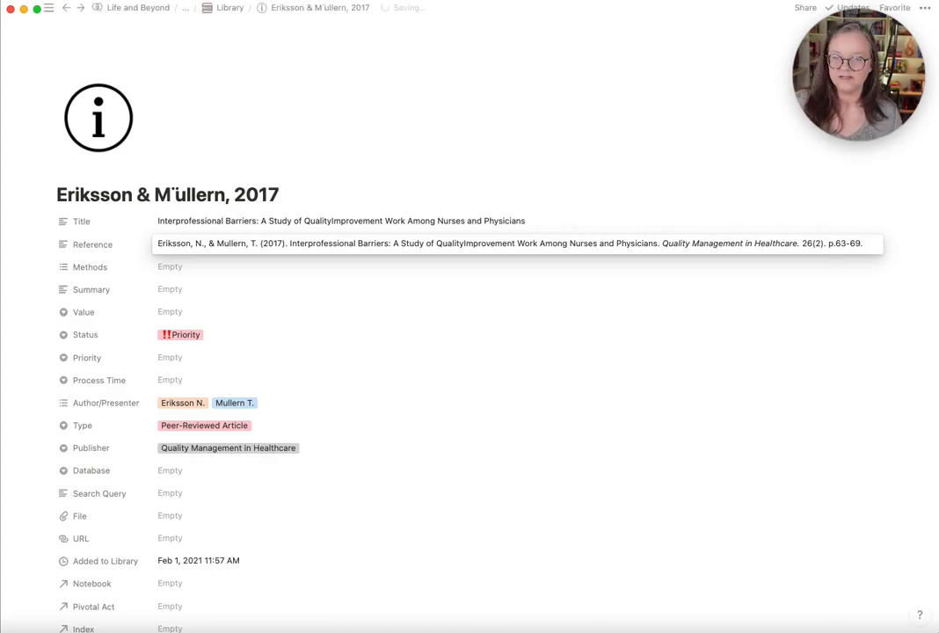
Step: Review the embedded PDF's Methods section for the study's methodology, including its research design, data collection and analysis
click(797, 503)
scroll(785, 503, down, 15)
scroll(783, 497, down, 5)
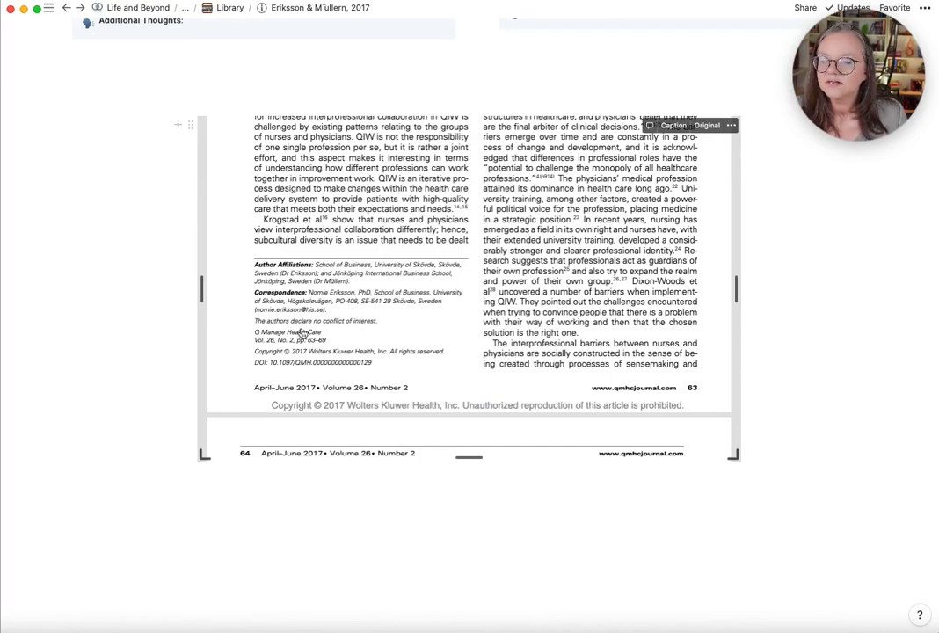
scroll(469, 440, down, 3)
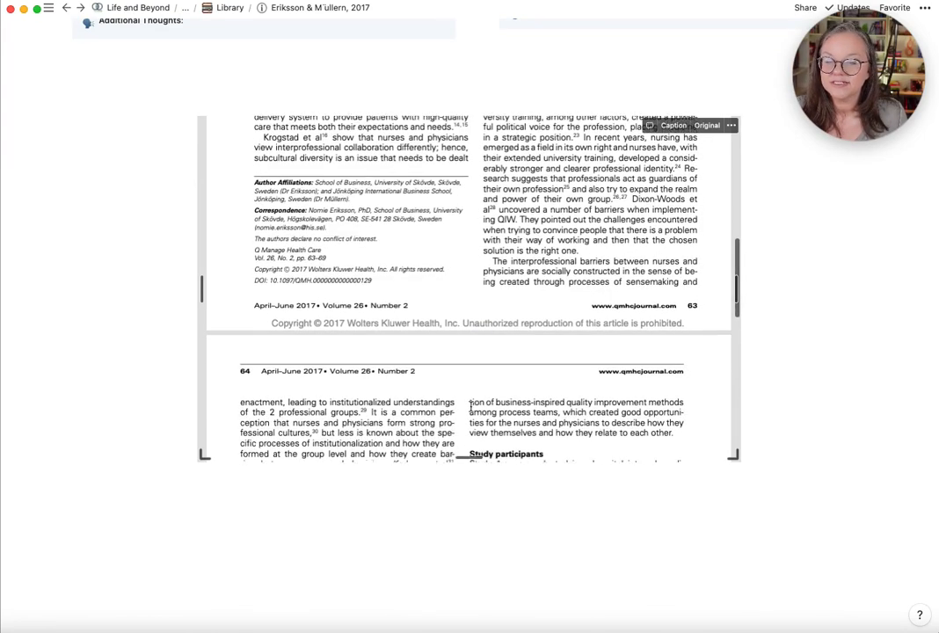
scroll(470, 406, down, 10)
scroll(469, 406, up, 15)
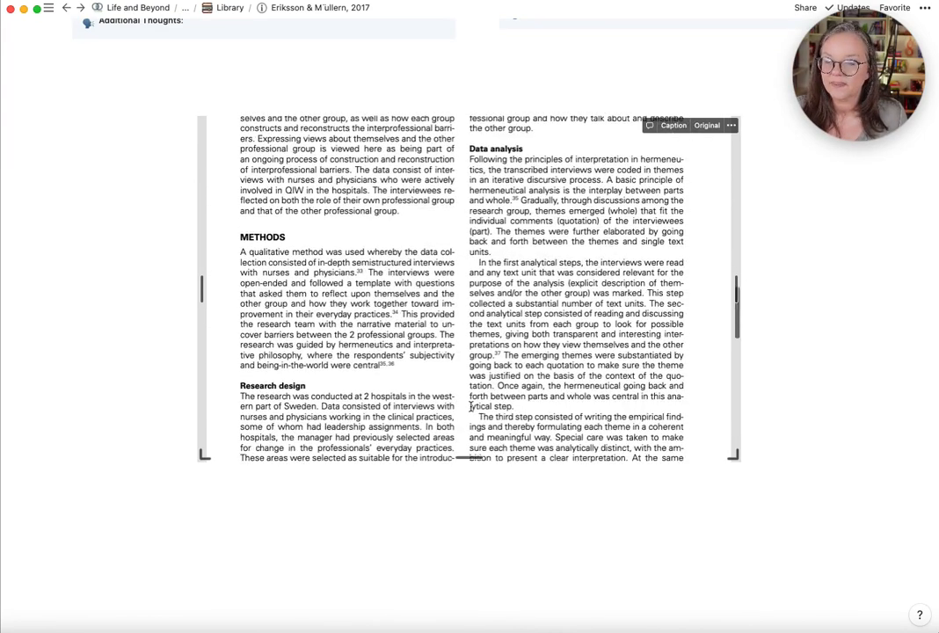
scroll(471, 414, down, 12)
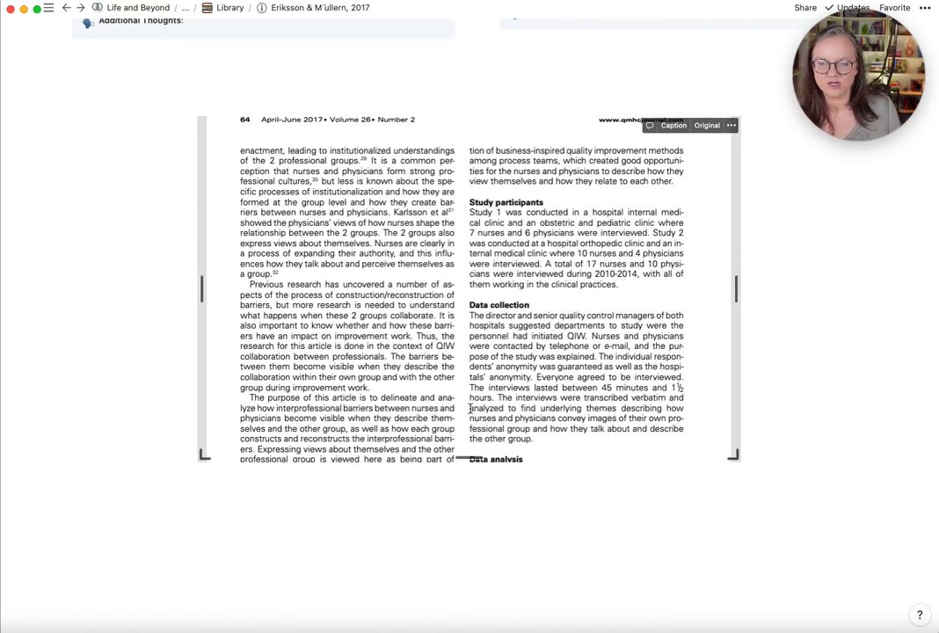
scroll(470, 408, down, 5)
scroll(471, 409, down, 1)
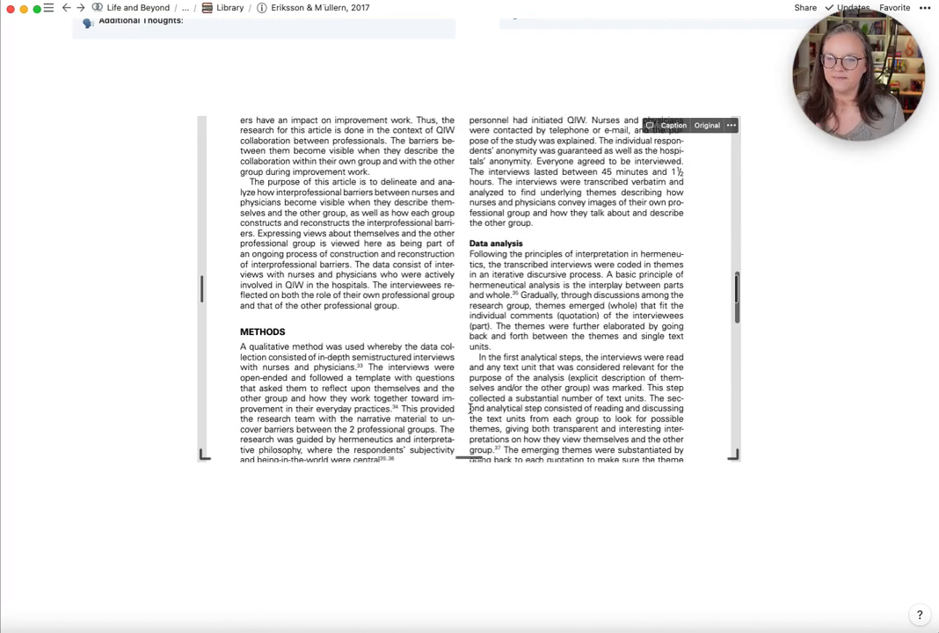
click(766, 405)
scroll(766, 404, up, 15)
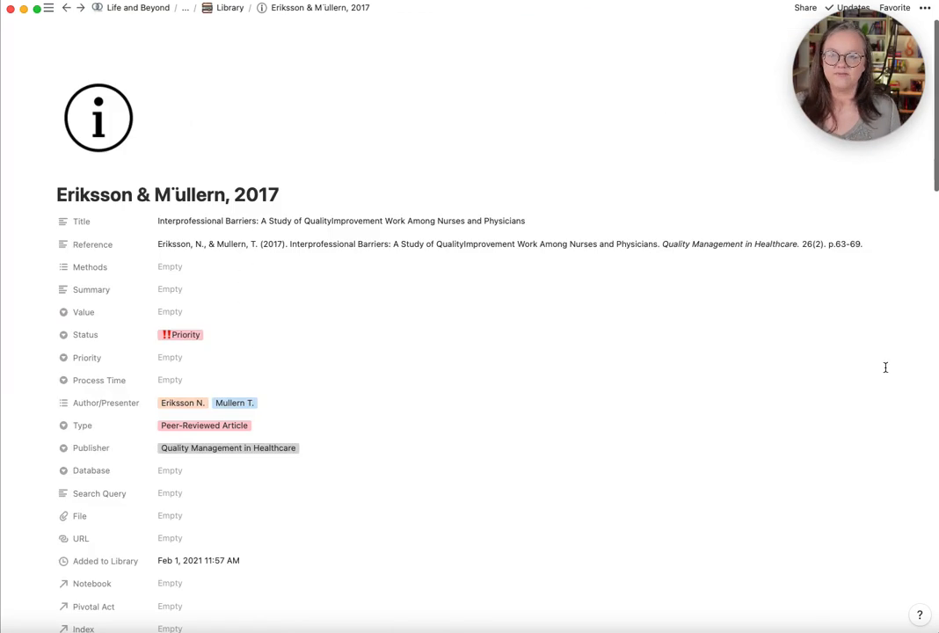
Step: Set the Methods property to QUALITATIVE and General
click(217, 269)
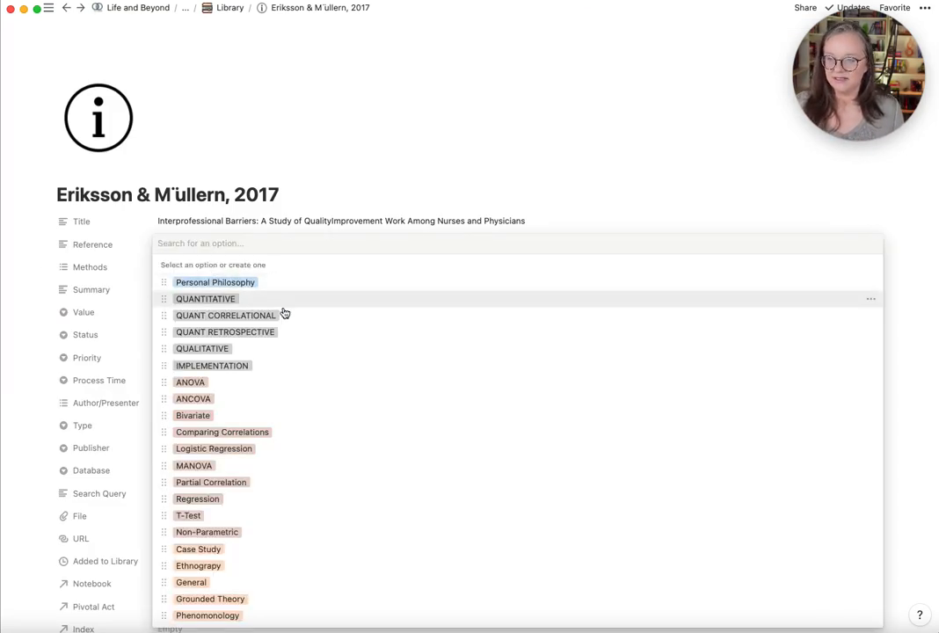
click(263, 351)
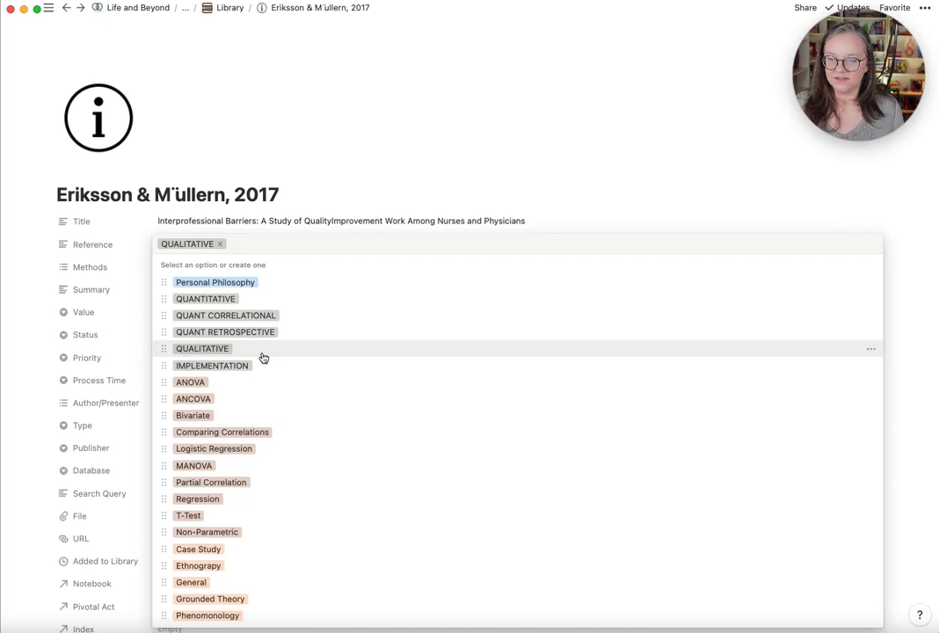
click(281, 584)
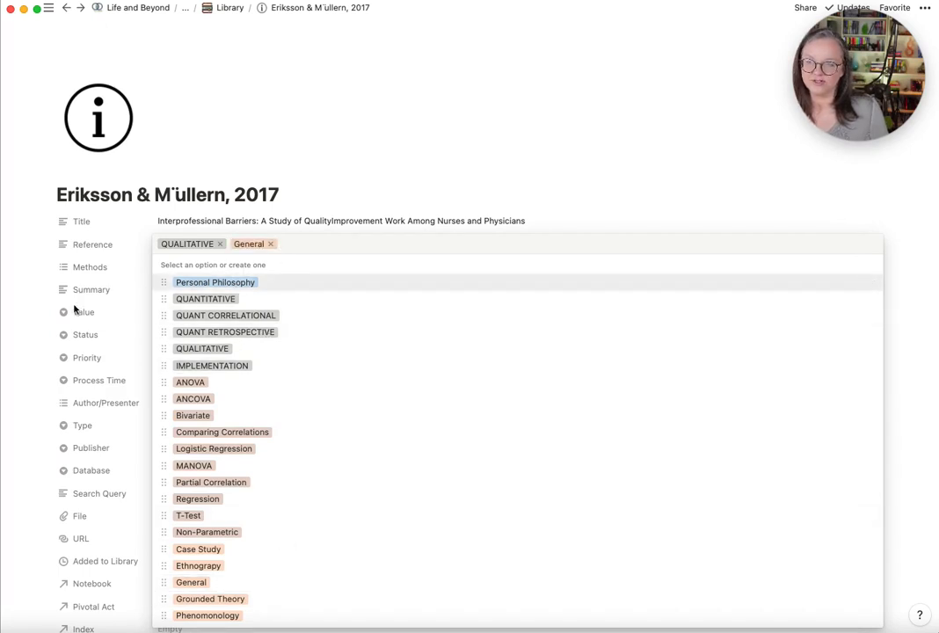
click(36, 306)
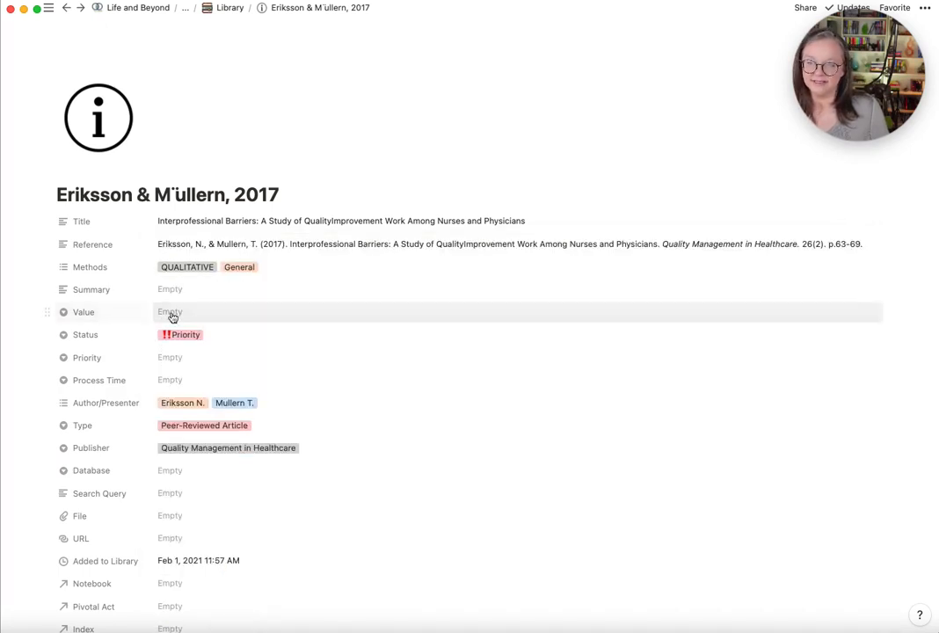
click(261, 276)
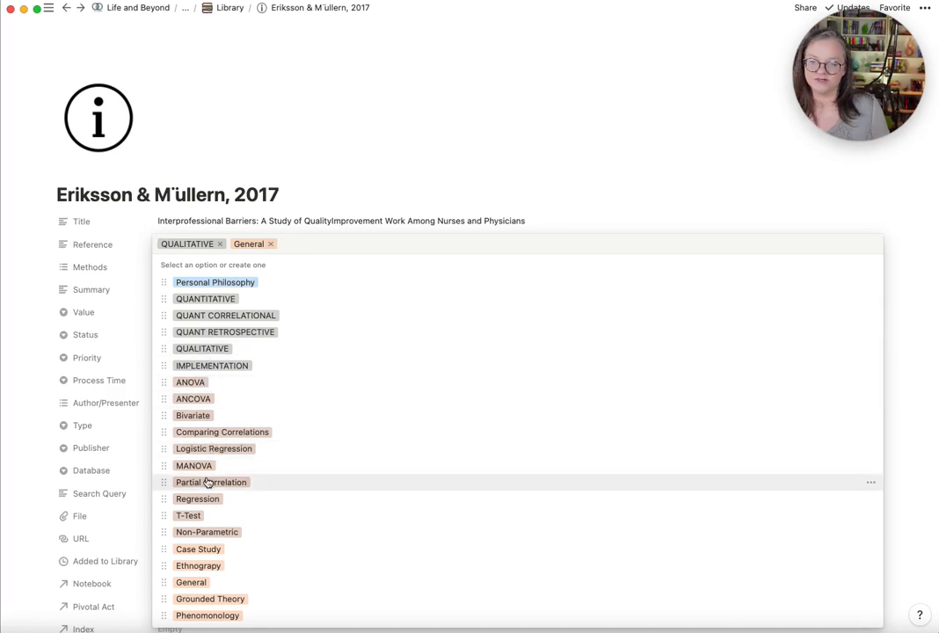
click(44, 405)
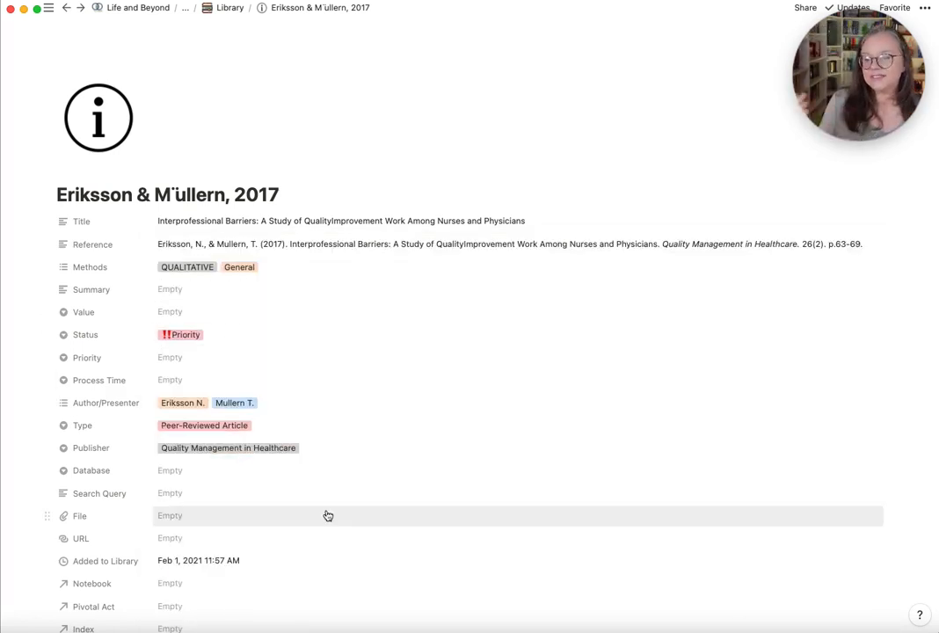
Step: Set the Database property to PubMed
scroll(333, 519, down, 2)
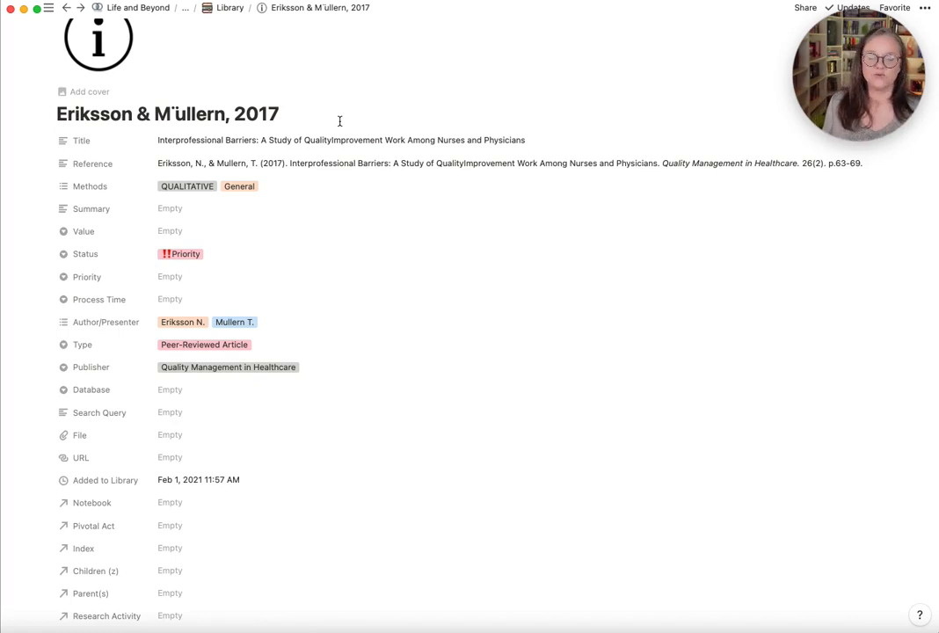
scroll(386, 456, down, 1)
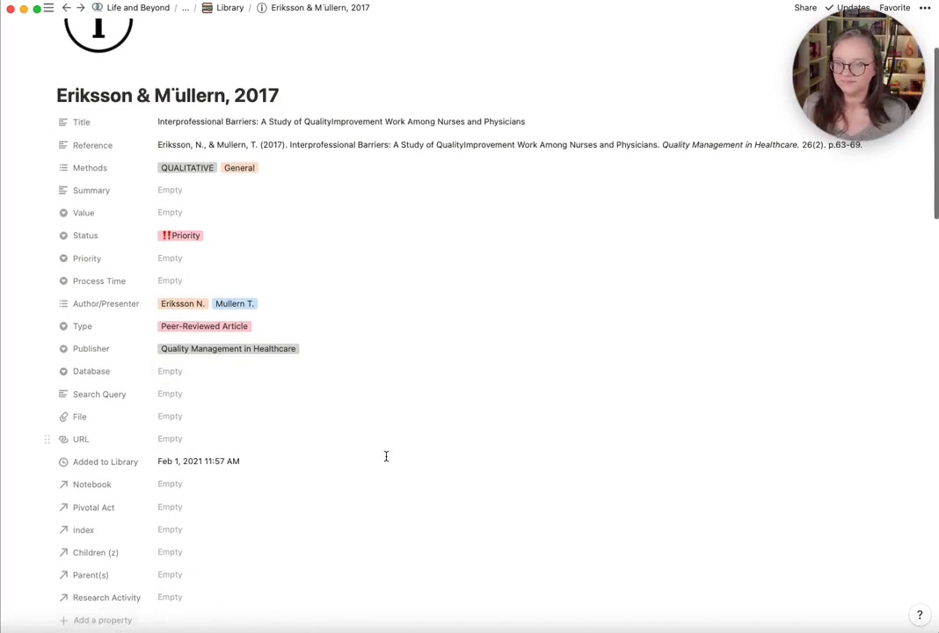
scroll(386, 457, down, 3)
click(172, 295)
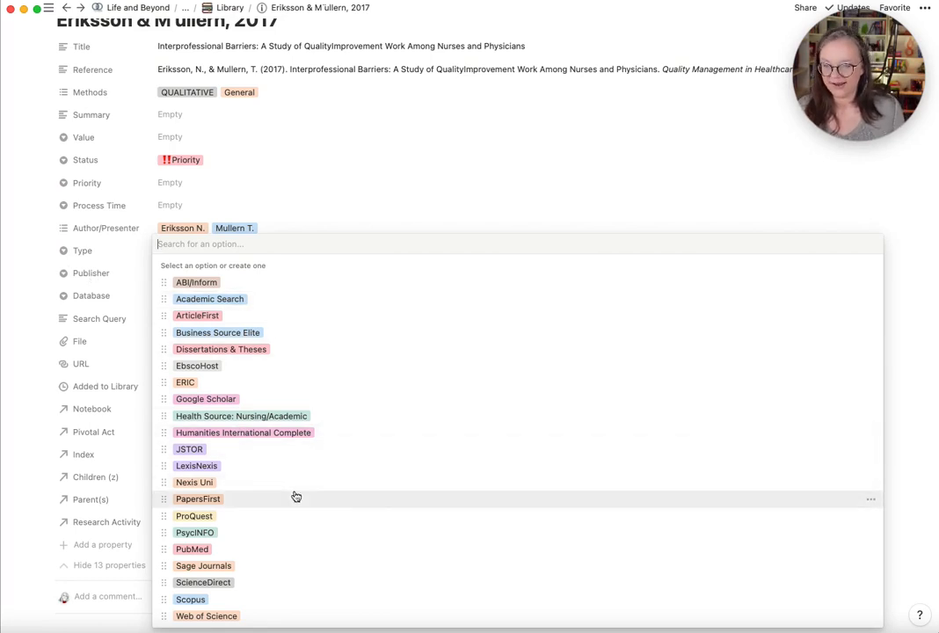
click(214, 550)
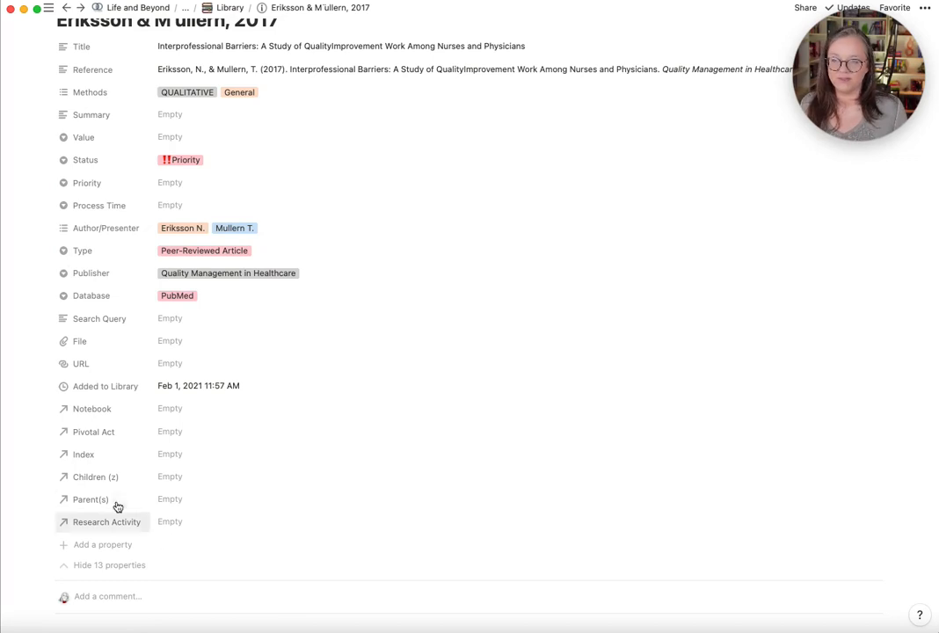
Step: Enter "Quality Improvement, healthcare, 2010-2020" as the Search Query
click(289, 321)
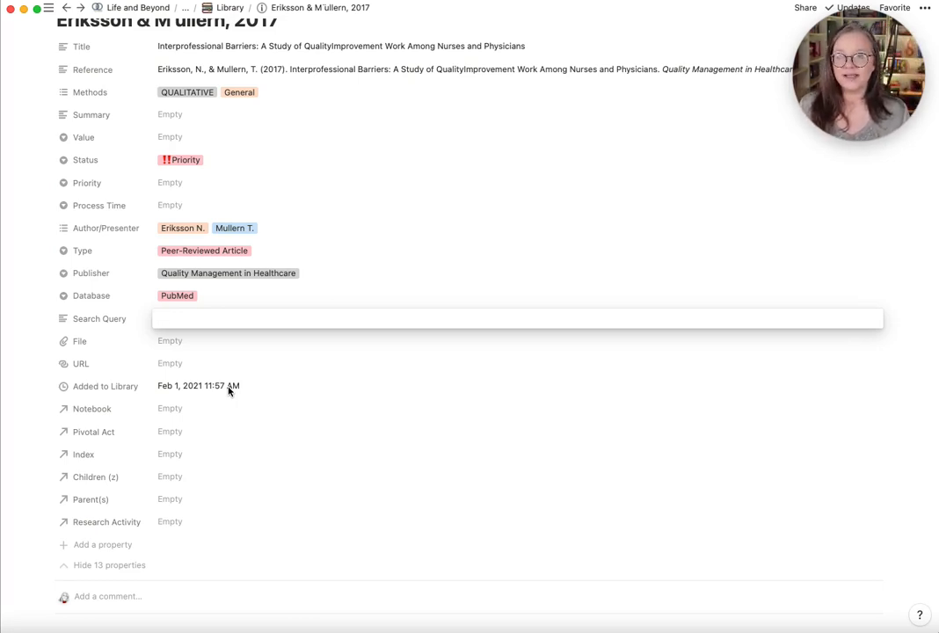
text(Quality Imrpovem)
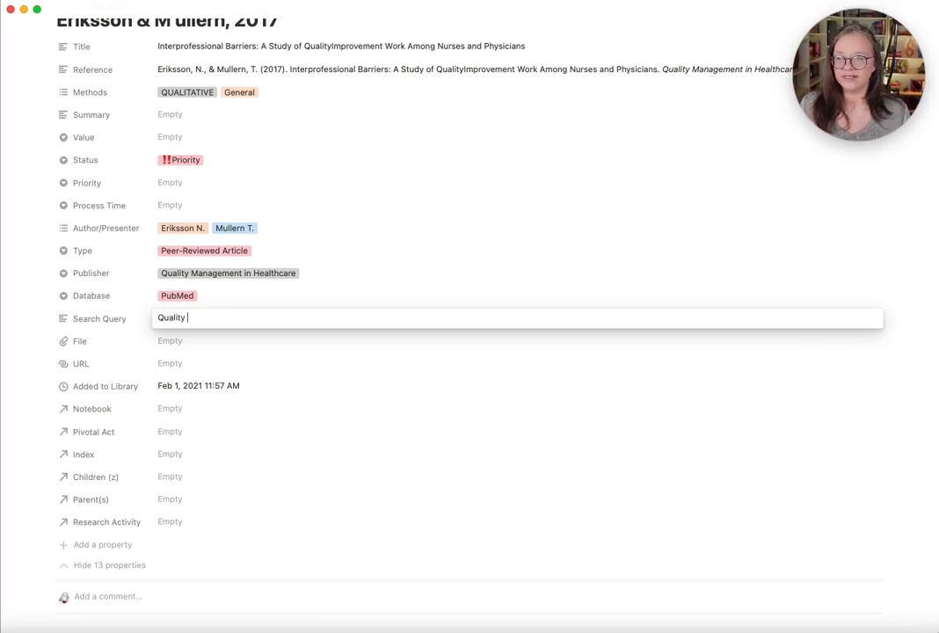
key(BackSpace)
key(BackSpace)
key(BackSpace)
key(BackSpace)
key(BackSpace)
key(BackSpace)
key(BackSpace)
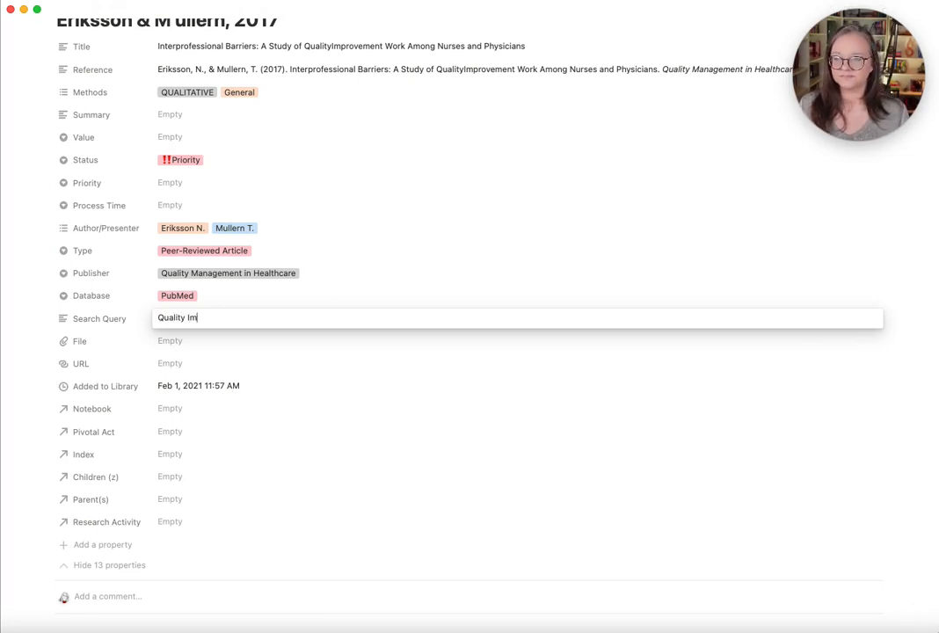
text(mp)
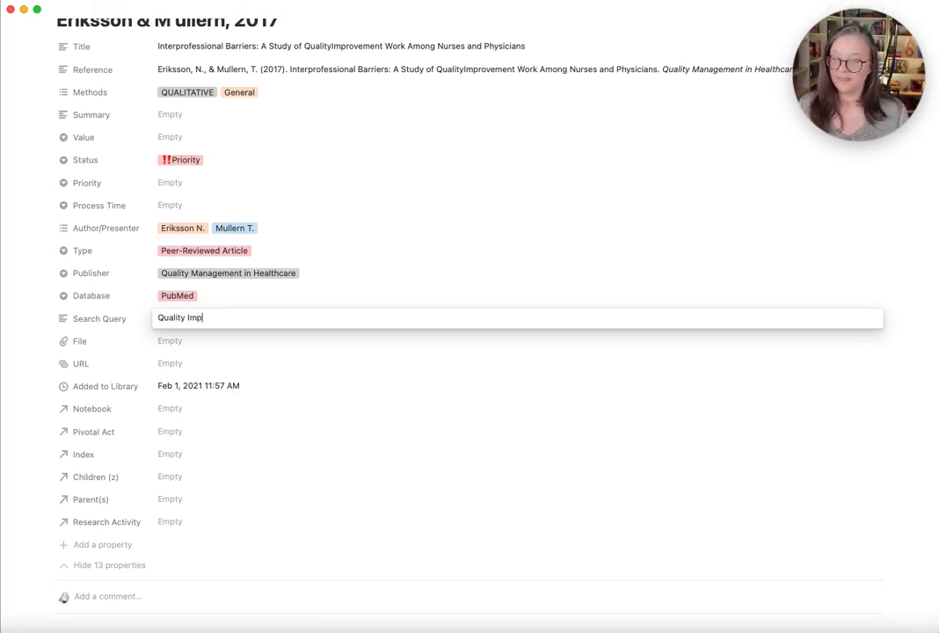
text(rovement, healthcare, )
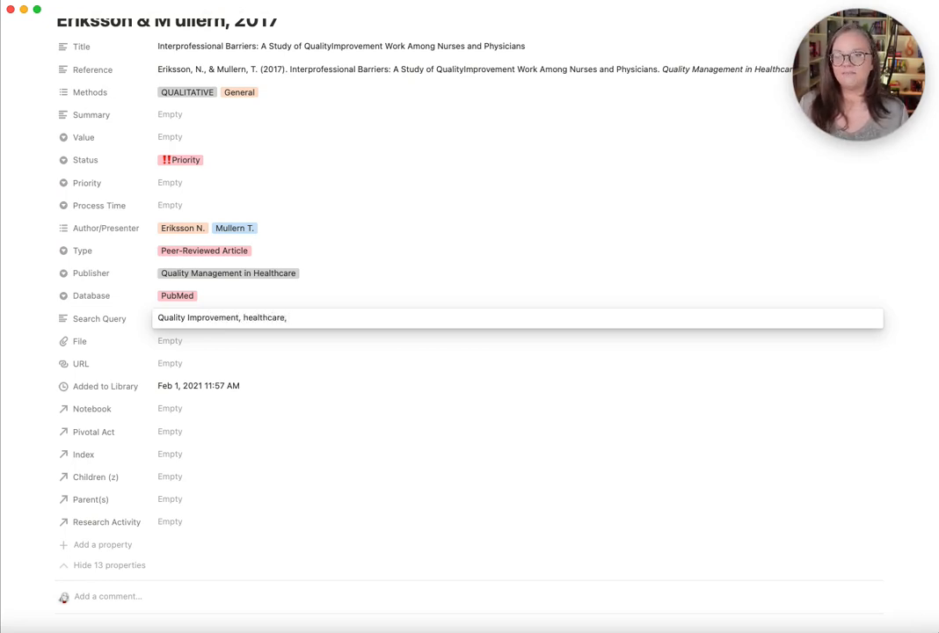
text(2010-1)
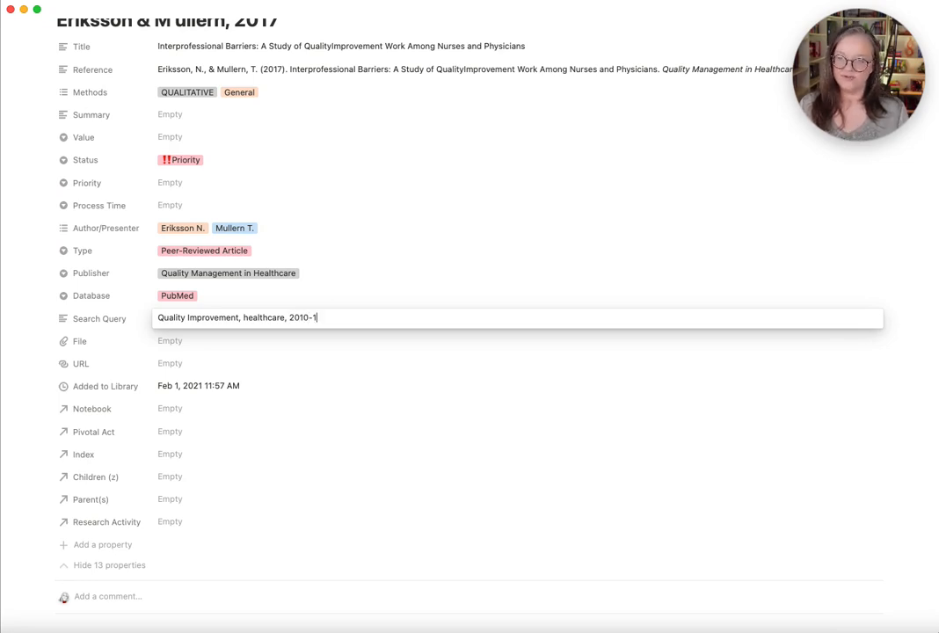
key(BackSpace)
text(2020)
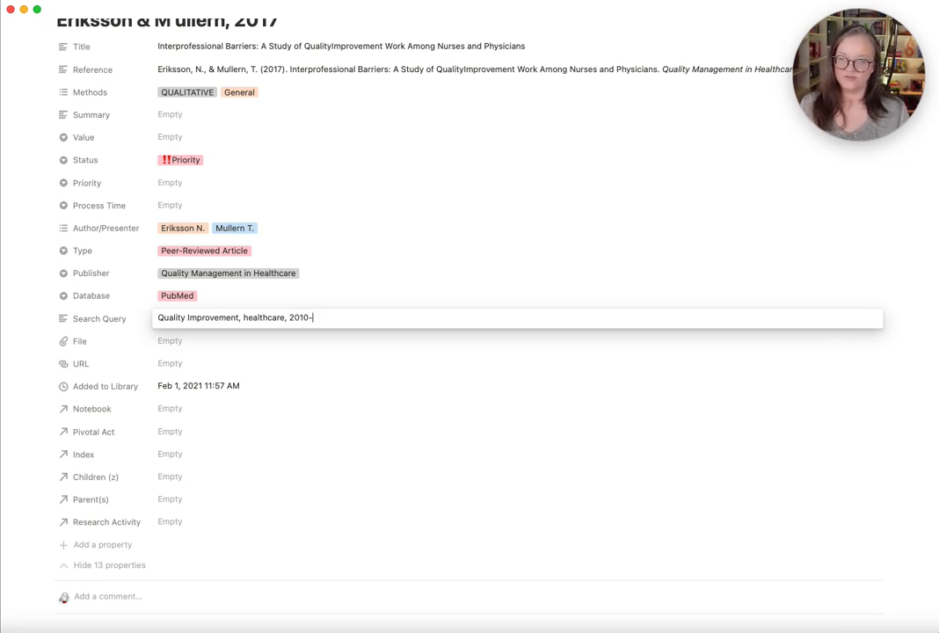
click(413, 438)
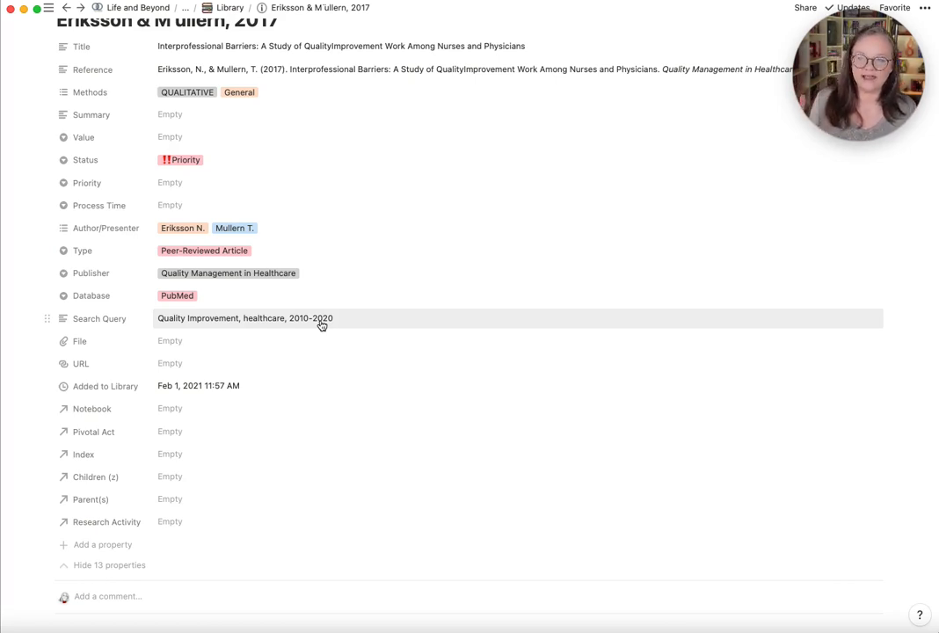
Step: Set the Value property to the four-star rating
scroll(444, 427, up, 5)
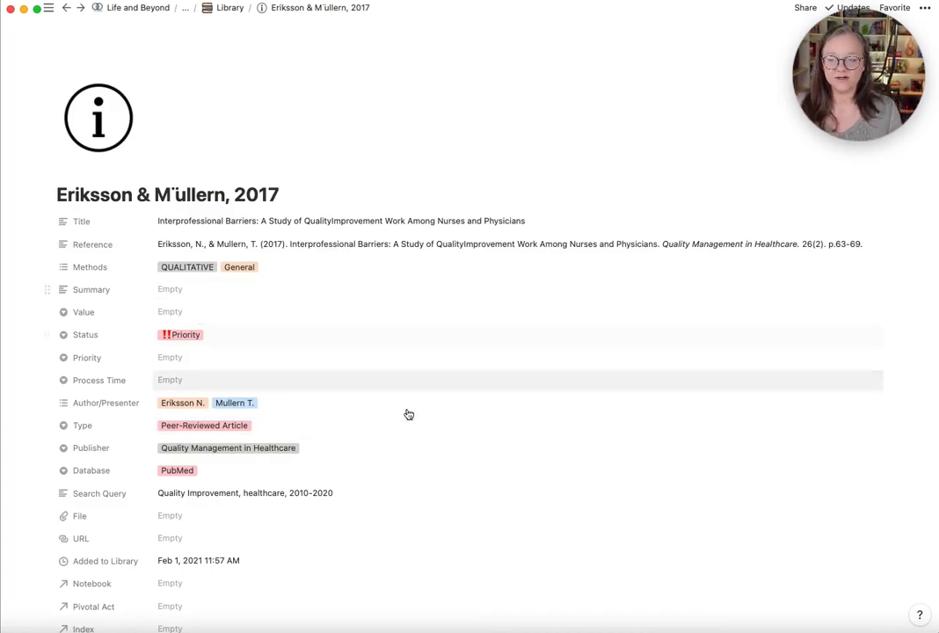
scroll(444, 453, down, 10)
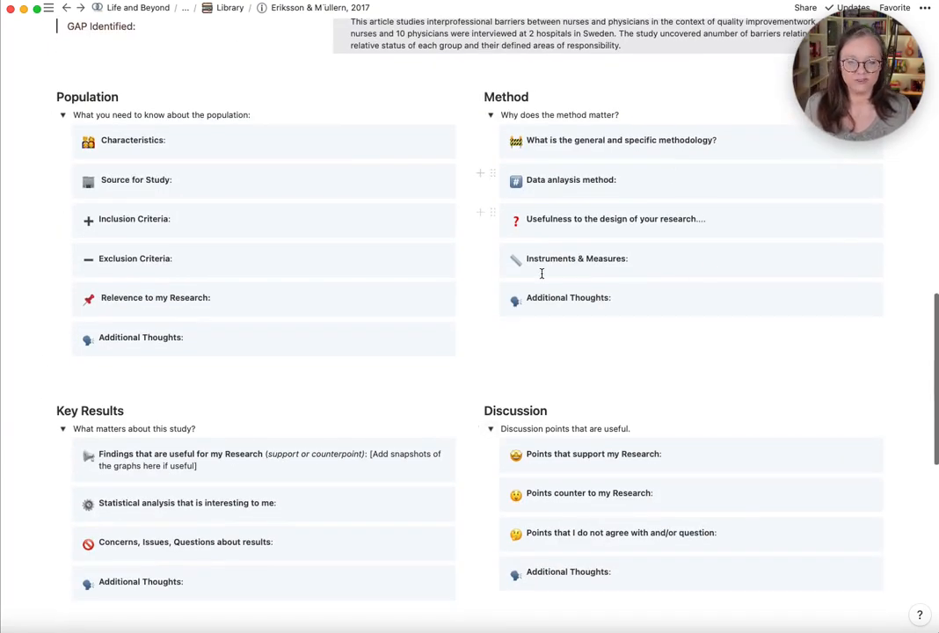
scroll(541, 274, up, 10)
click(204, 227)
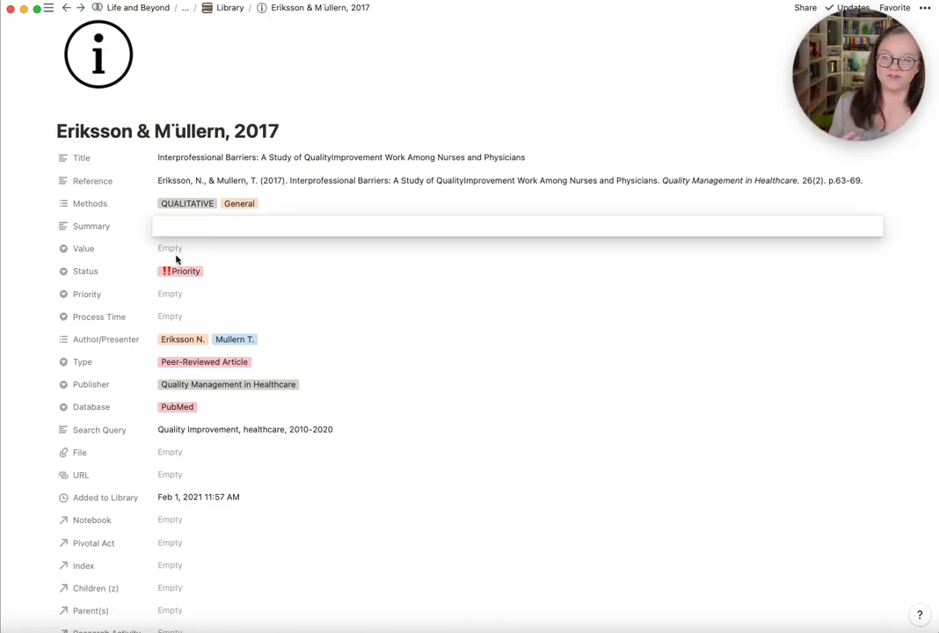
click(175, 250)
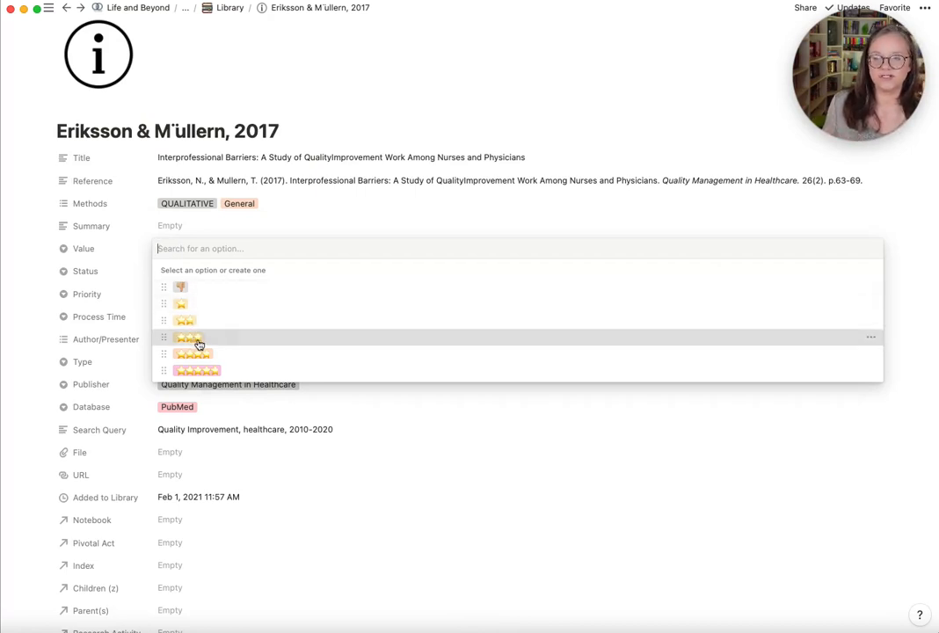
click(193, 338)
click(181, 250)
click(199, 356)
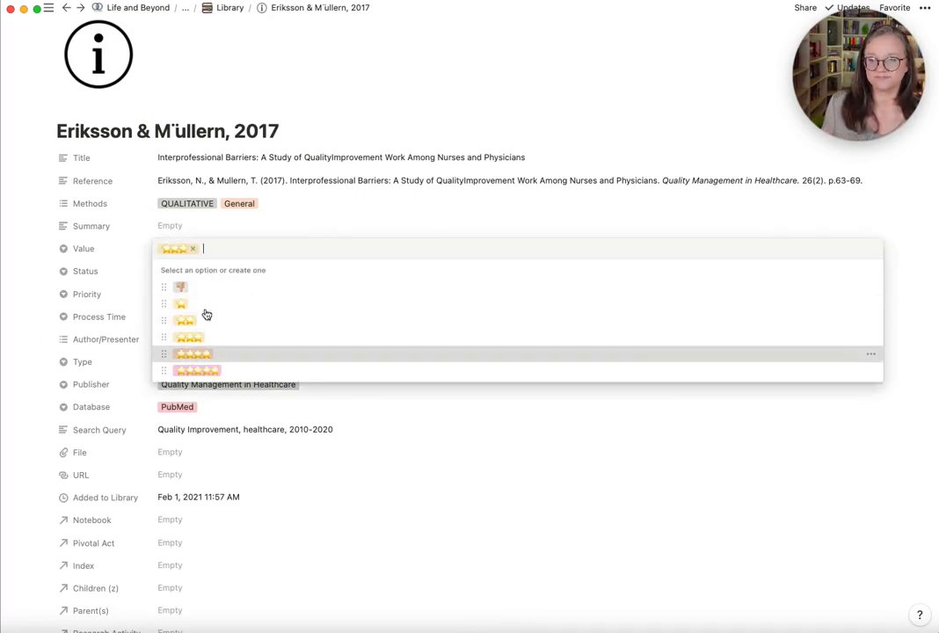
click(195, 225)
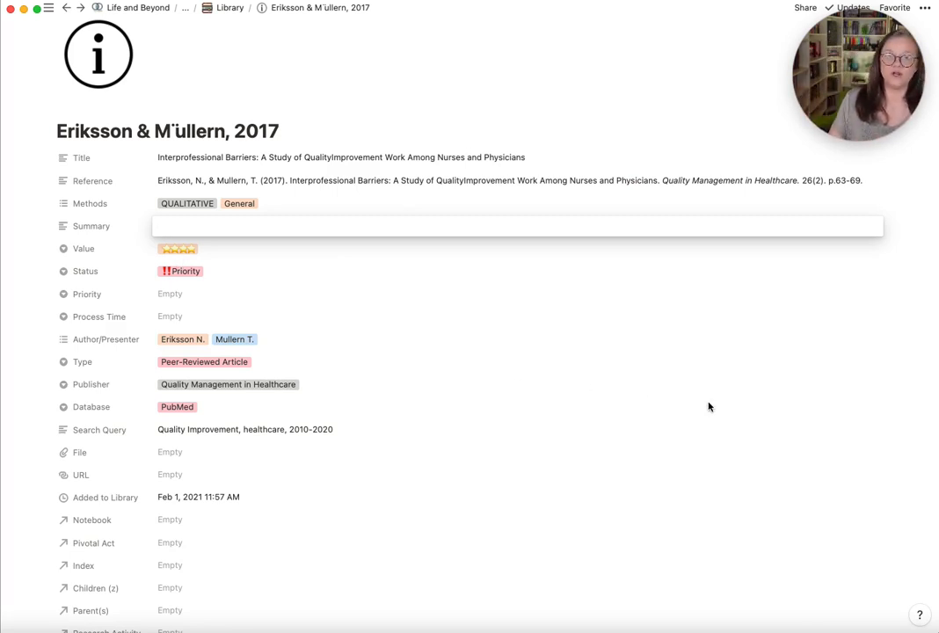
click(912, 472)
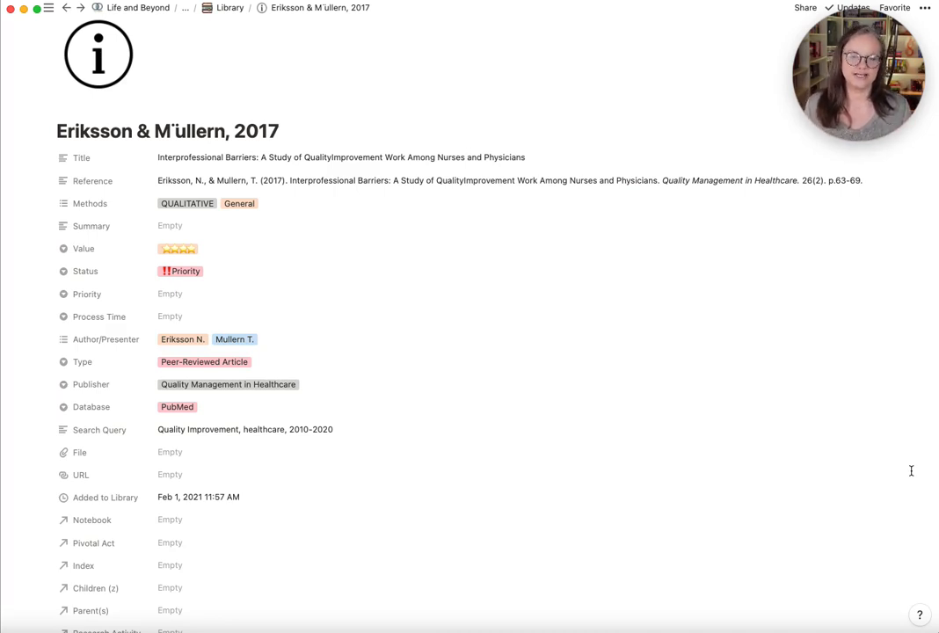
scroll(906, 455, down, 2)
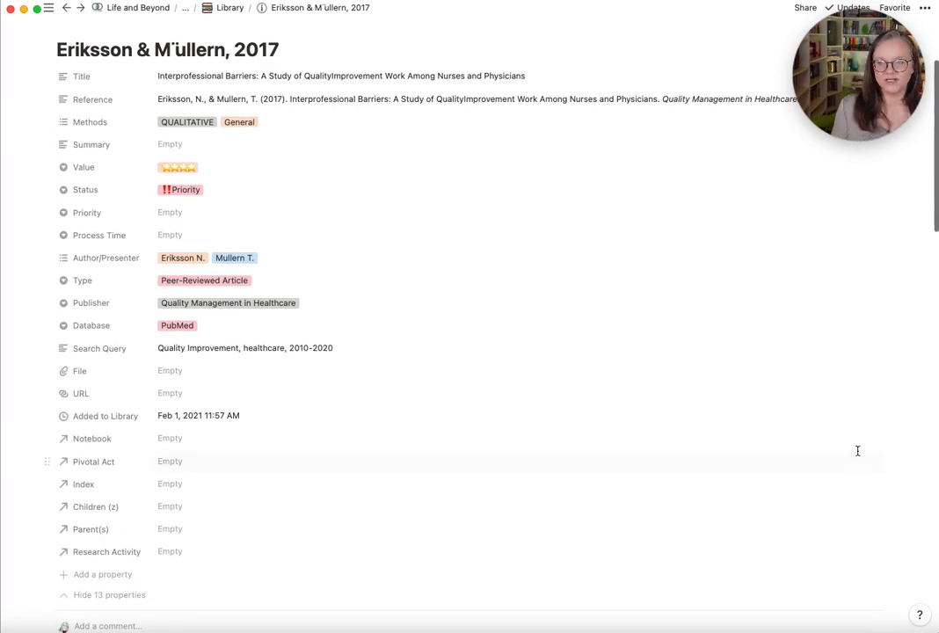
scroll(871, 461, down, 1)
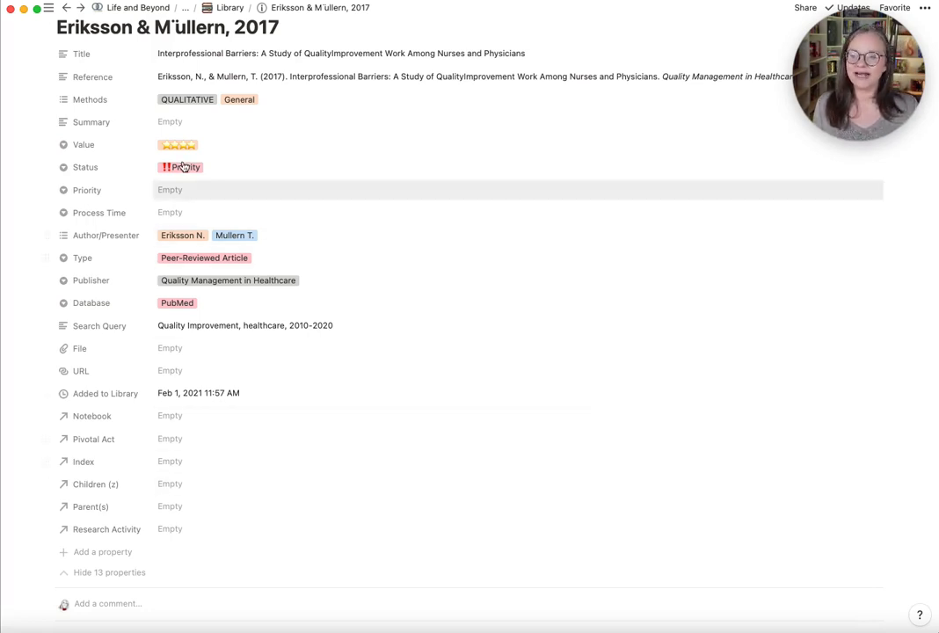
scroll(525, 323, up, 2)
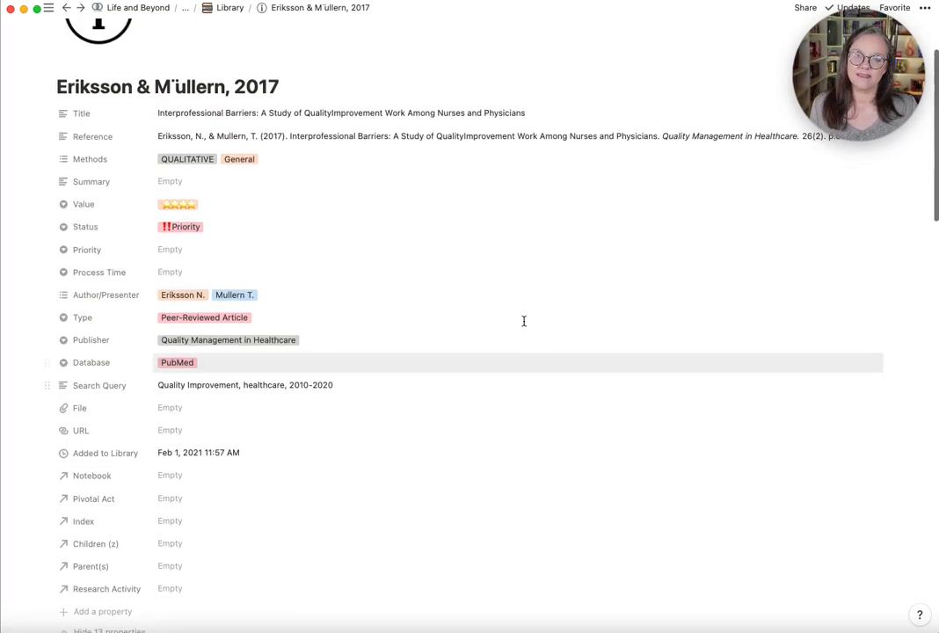
scroll(523, 321, up, 2)
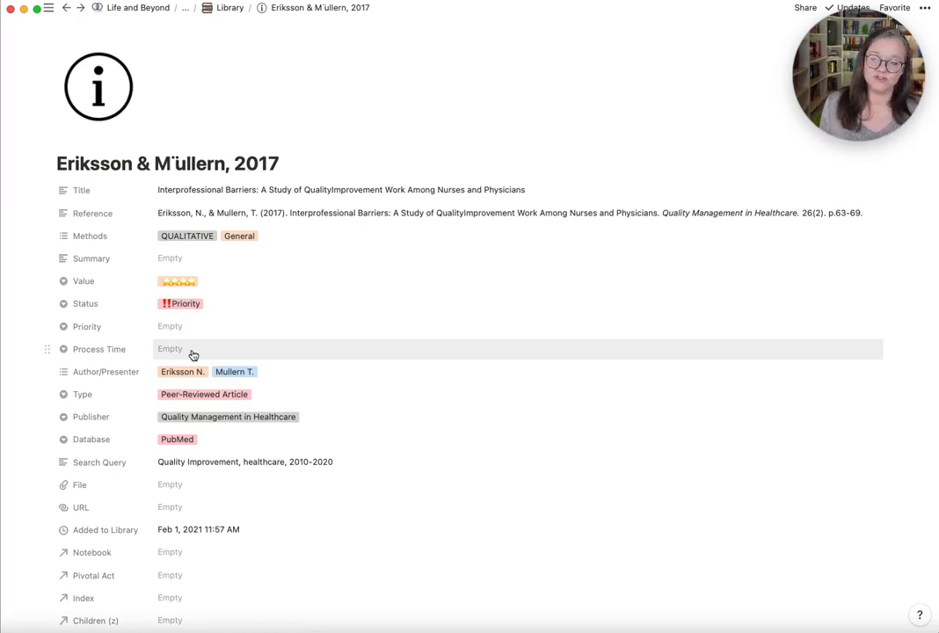
Step: Review the article entry's full property list and collapse the additional properties
scroll(194, 355, down, 3)
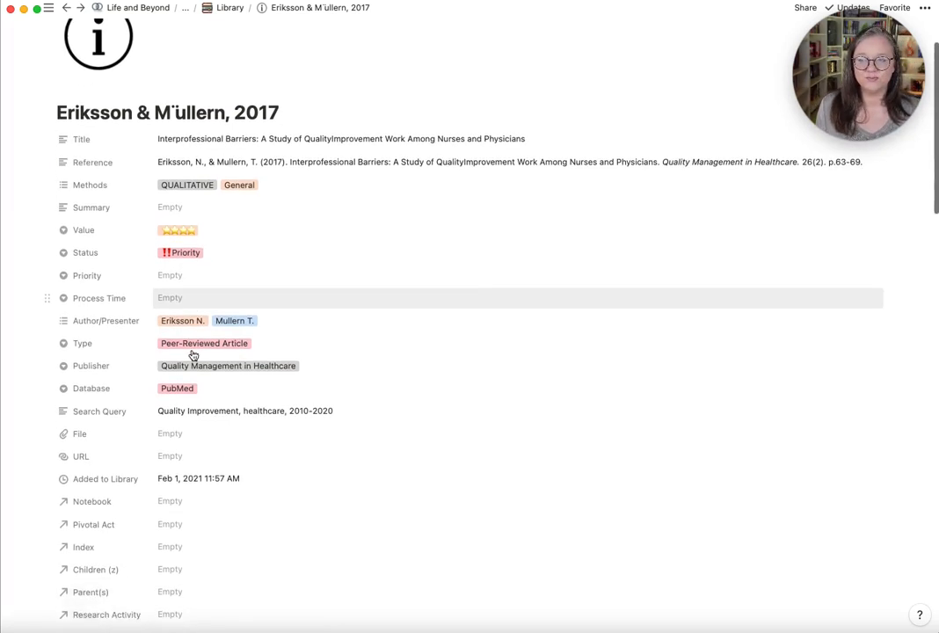
scroll(288, 403, down, 2)
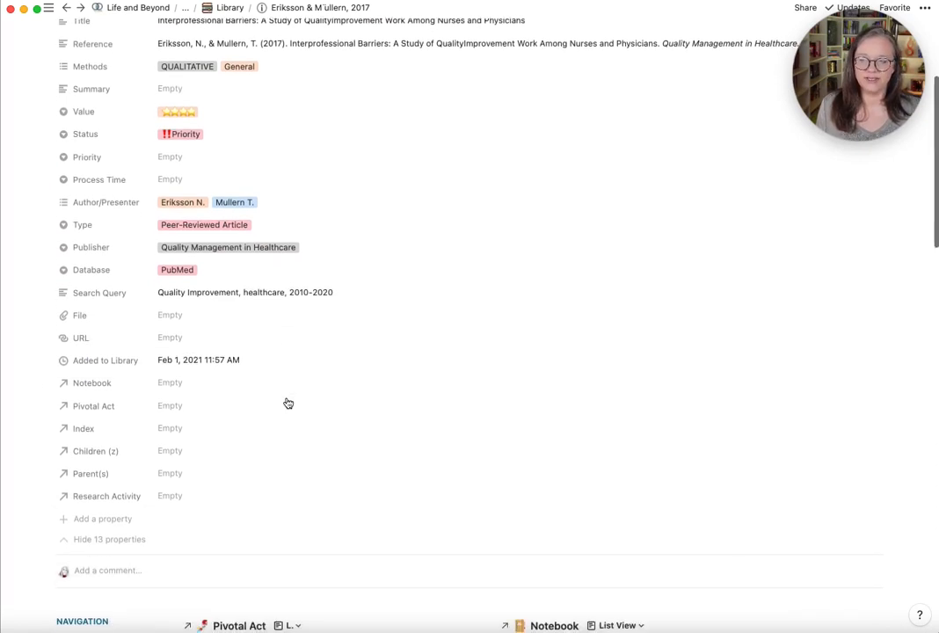
click(133, 540)
scroll(520, 441, up, 5)
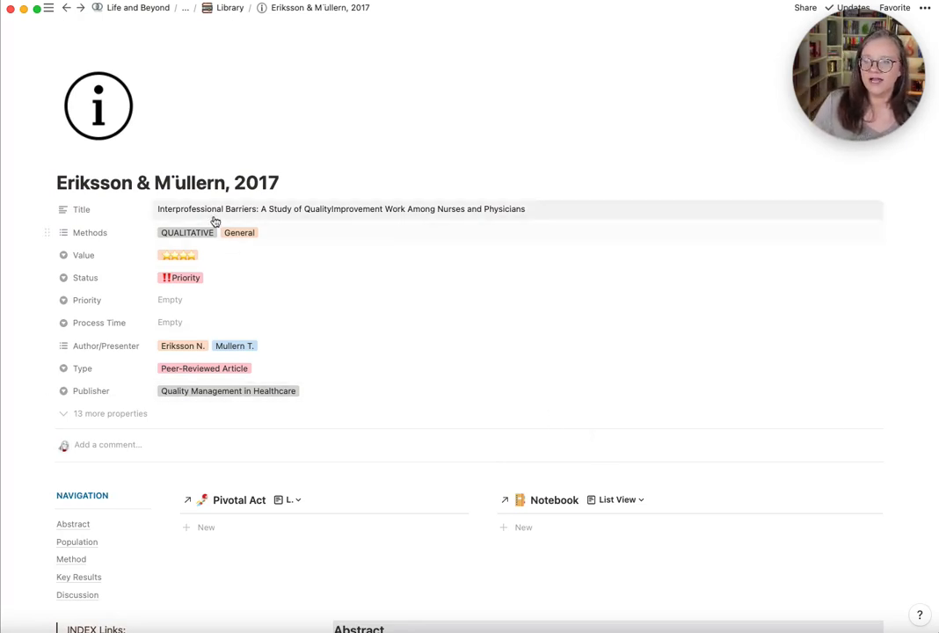
click(110, 416)
scroll(344, 559, down, 2)
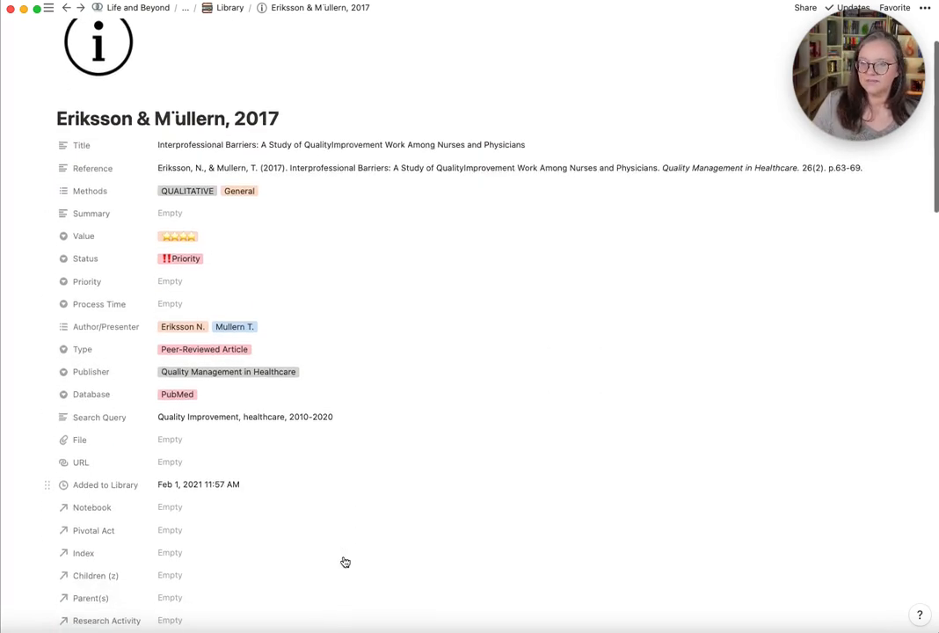
scroll(325, 457, up, 1)
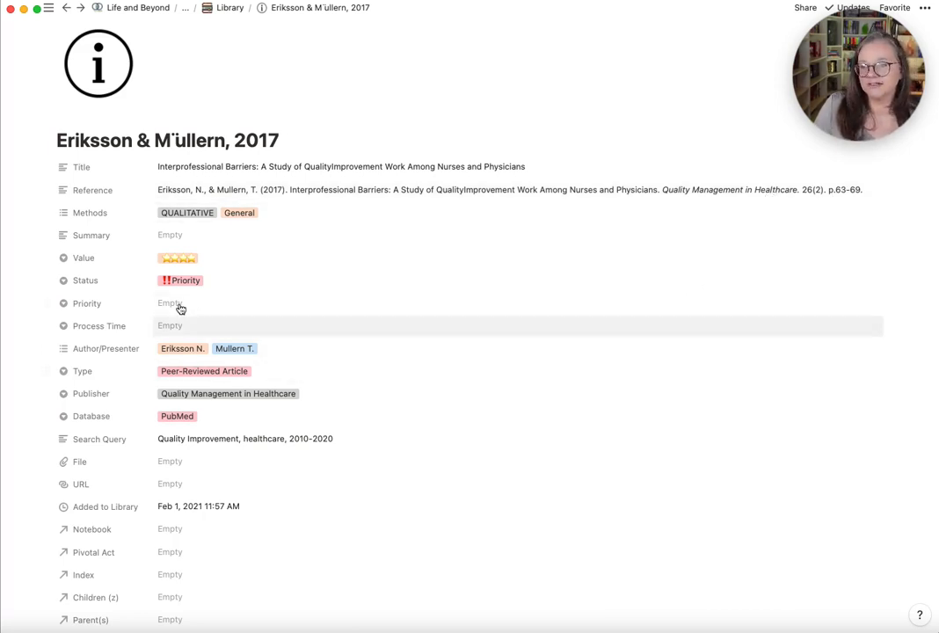
scroll(185, 502, down, 10)
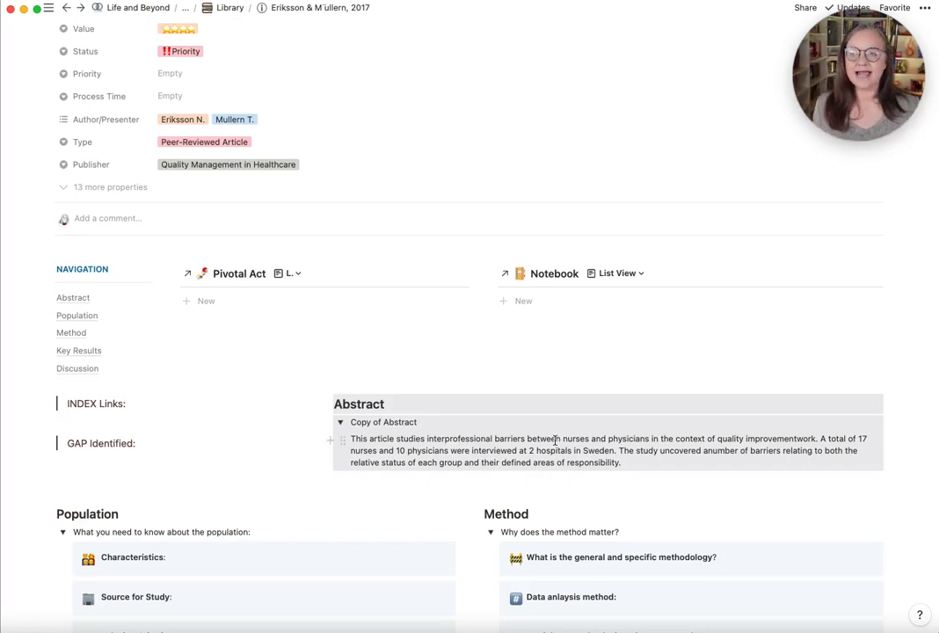
scroll(302, 399, up, 3)
scroll(302, 399, up, 3)
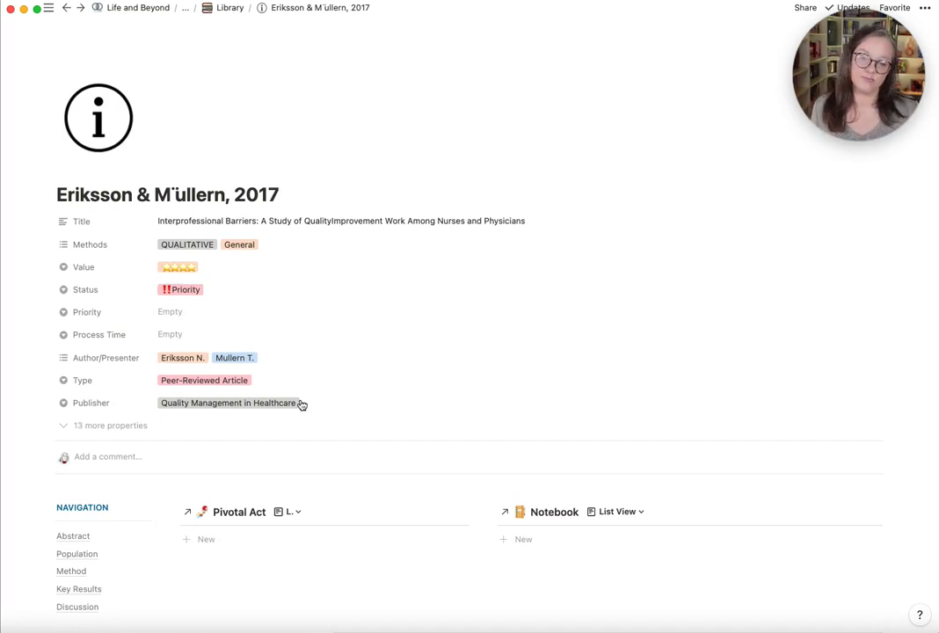
Step: Look through the article page's Abstract, Population, Method, Key Results and Discussion sections and its embedded PDF
scroll(656, 553, down, 4)
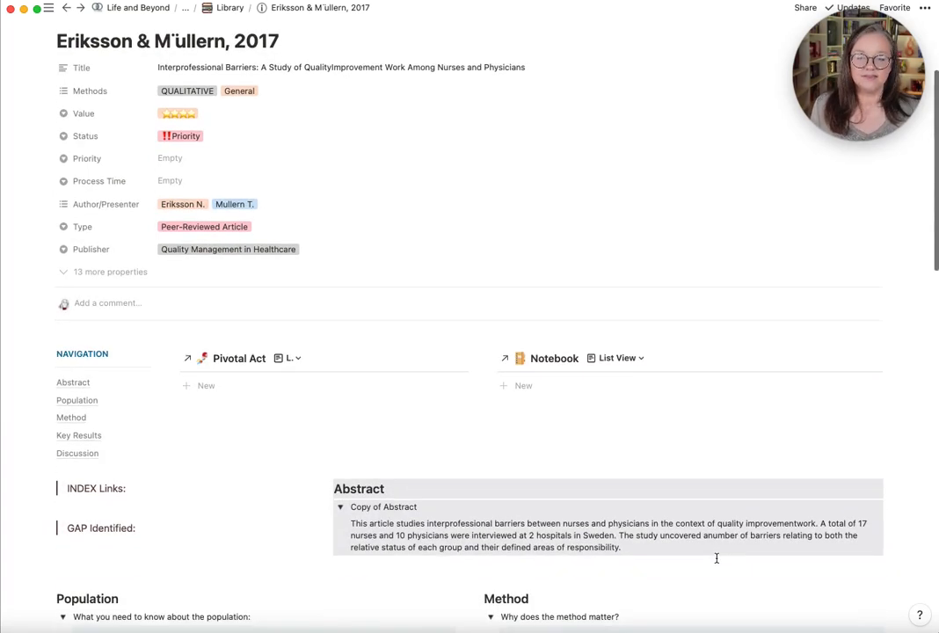
scroll(709, 555, down, 5)
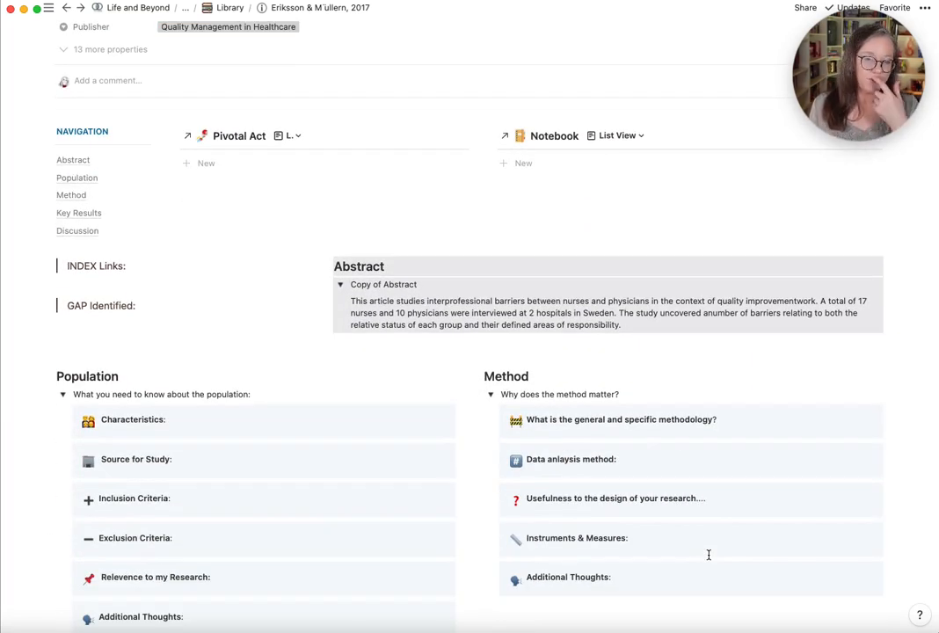
scroll(709, 555, down, 11)
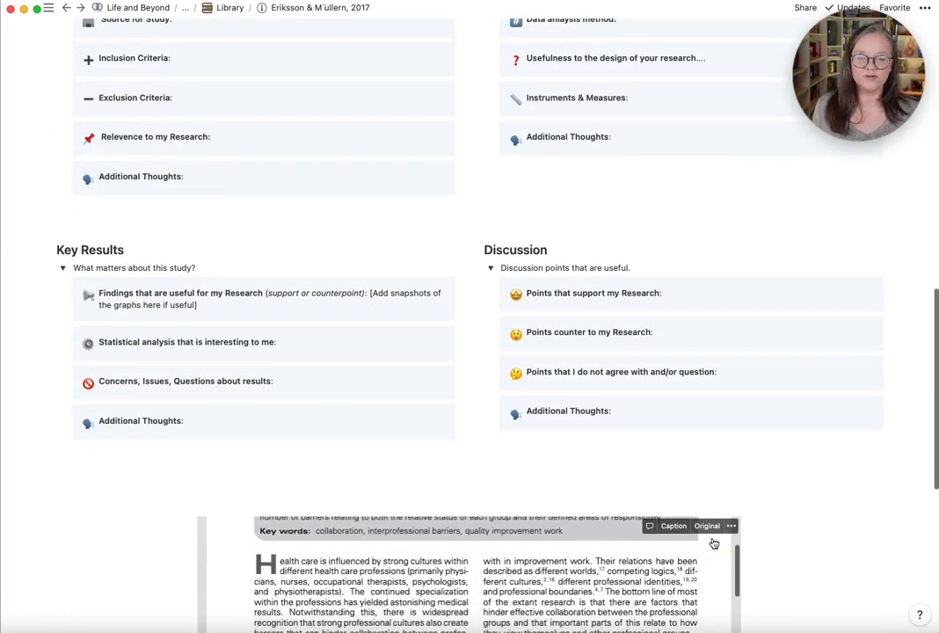
scroll(918, 546, down, 5)
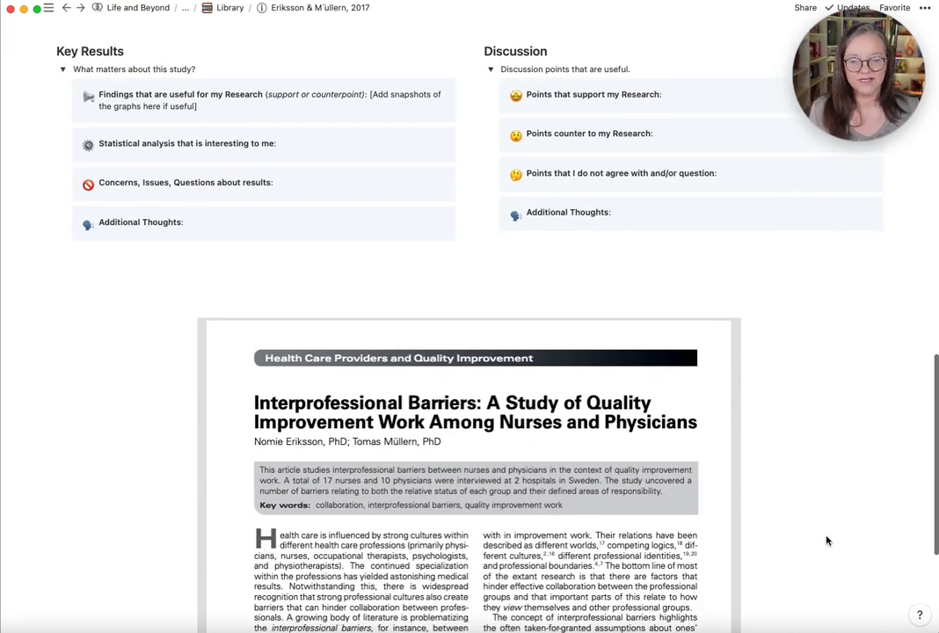
mouse_move(692, 497)
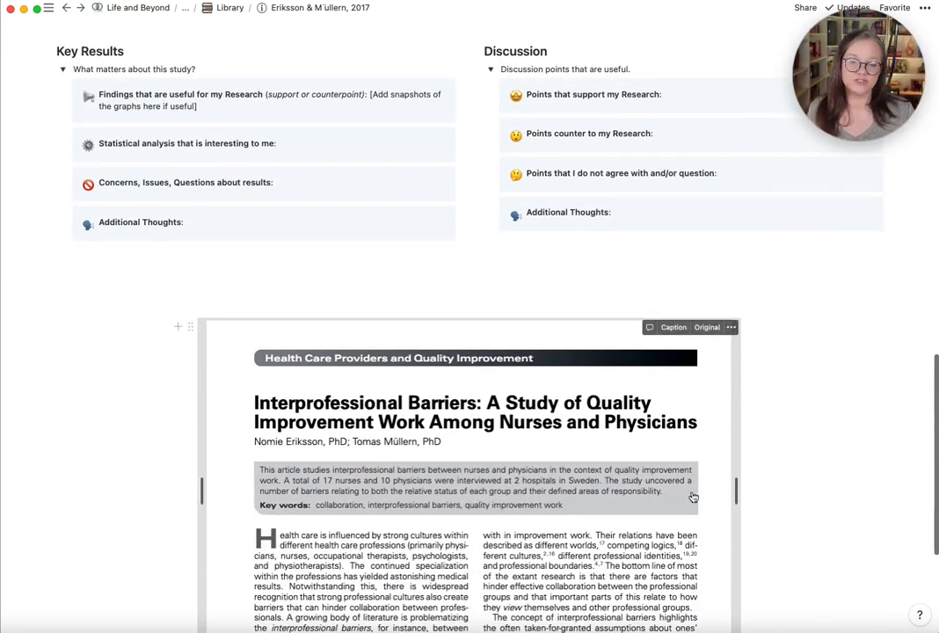
scroll(827, 510, down, 3)
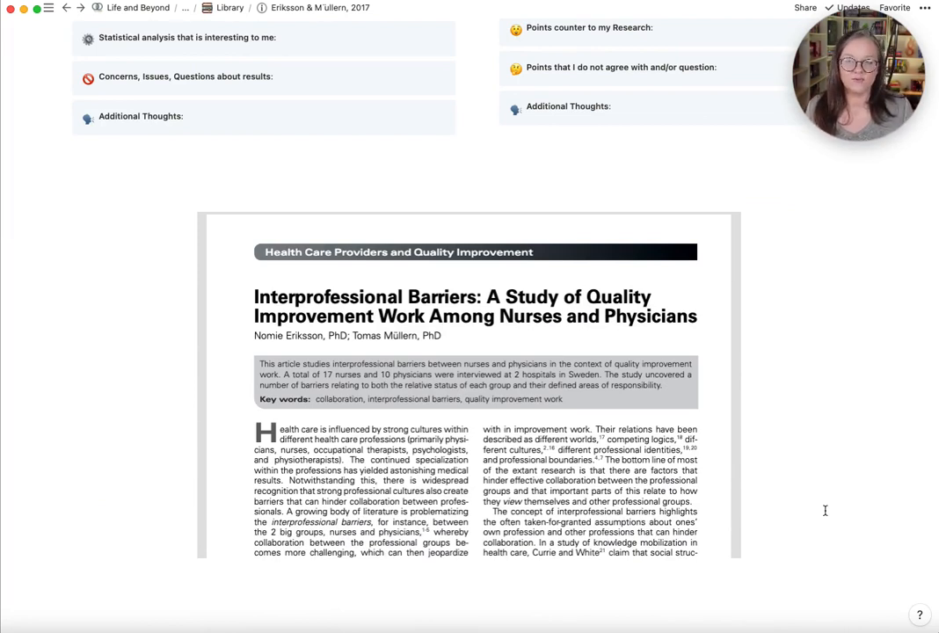
mouse_move(720, 472)
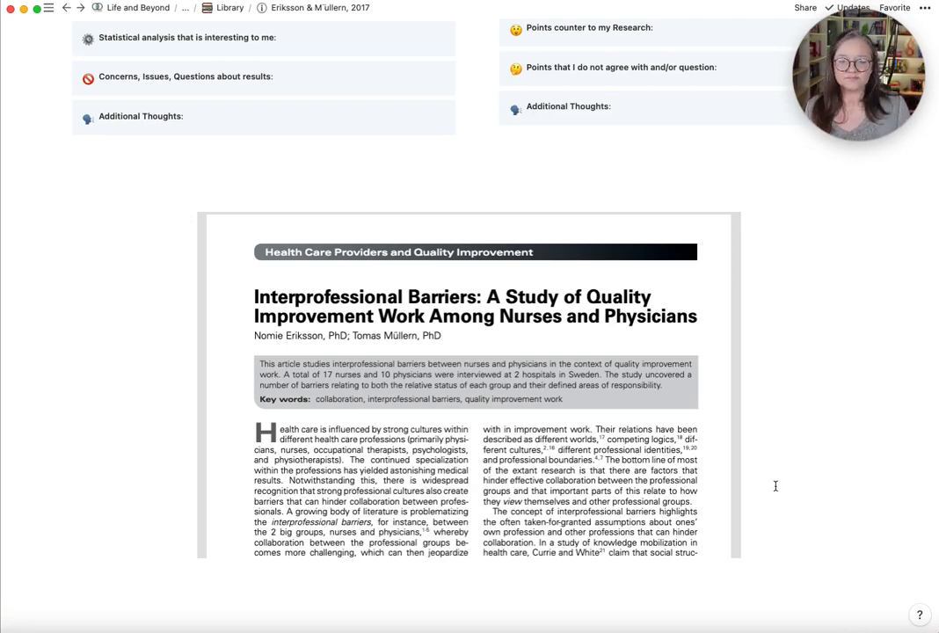
scroll(778, 485, up, 1)
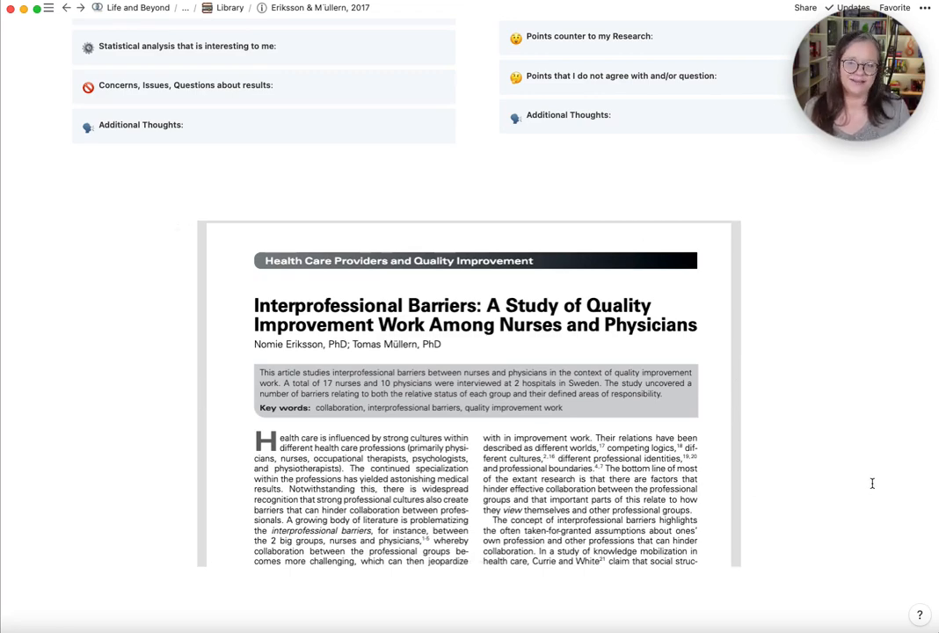
scroll(880, 492, up, 5)
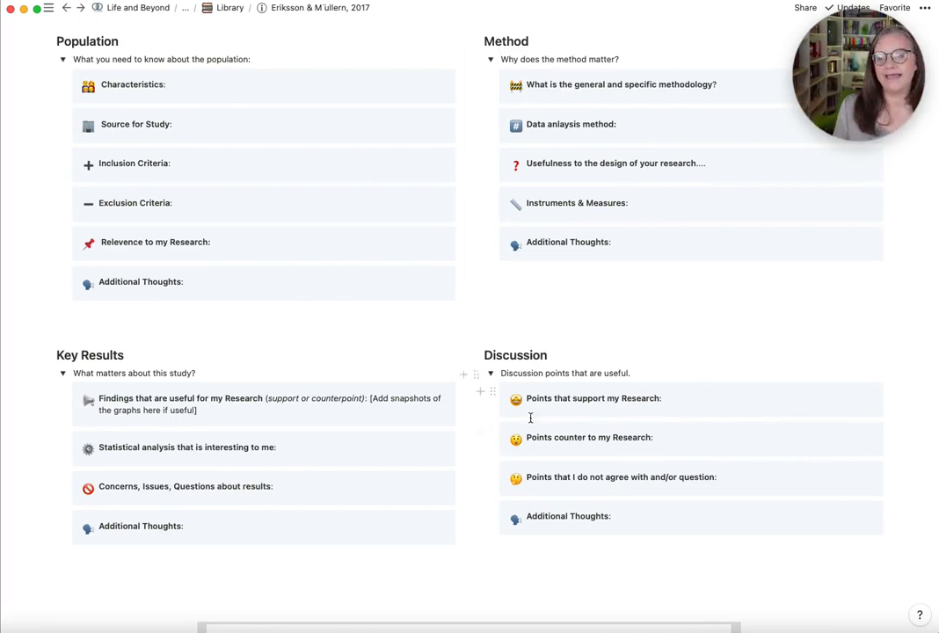
scroll(613, 367, up, 5)
scroll(613, 367, up, 1)
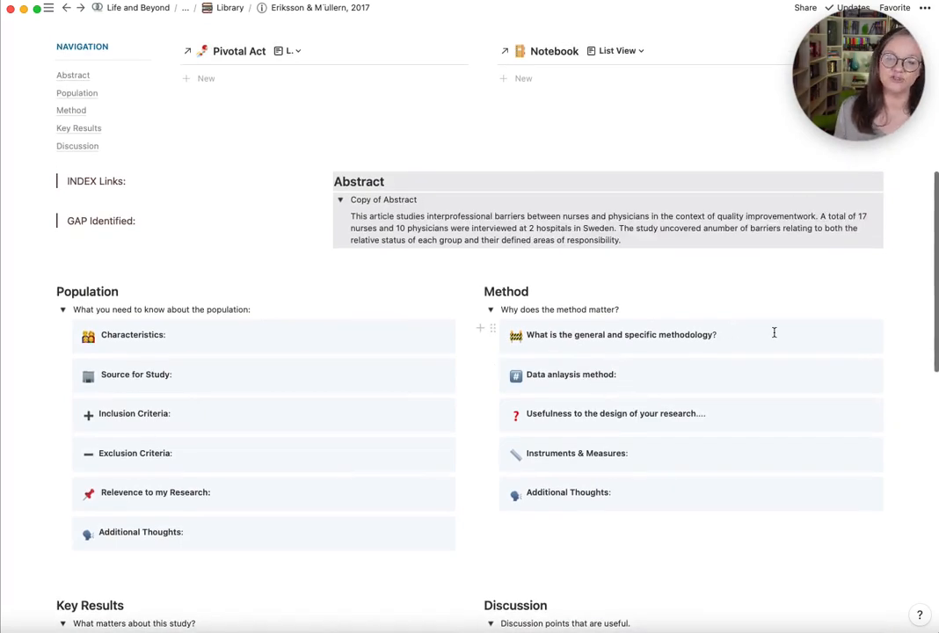
scroll(774, 332, up, 10)
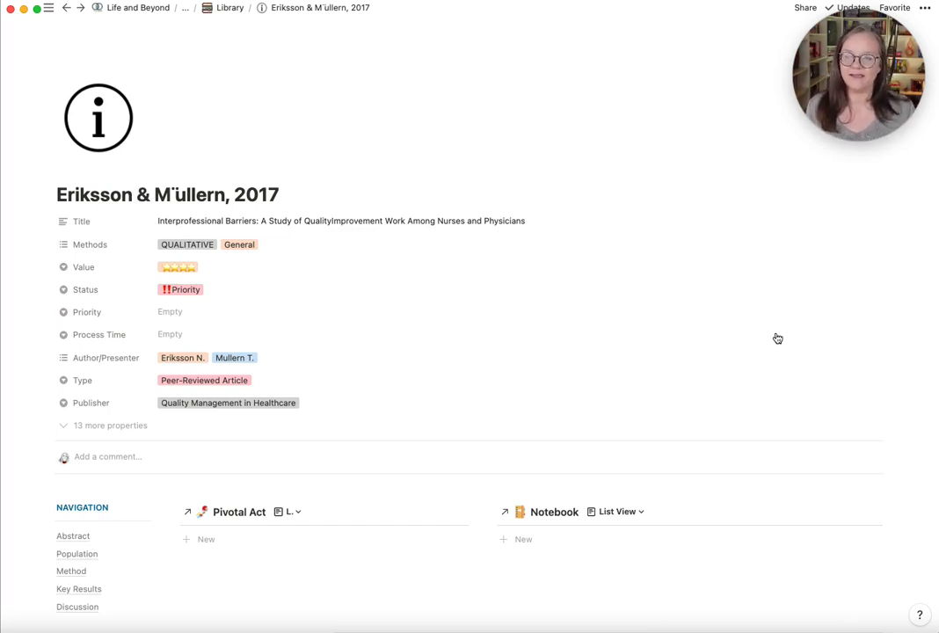
Step: Return to the Library database and look over The Belmont Report entry with its embedded PDF
click(229, 7)
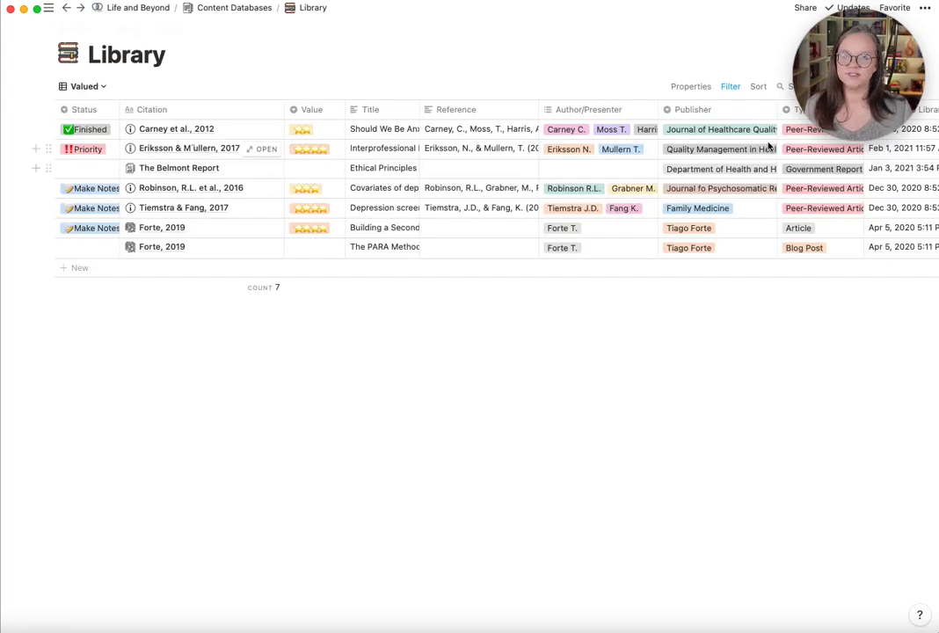
drag(840, 50, 815, 372)
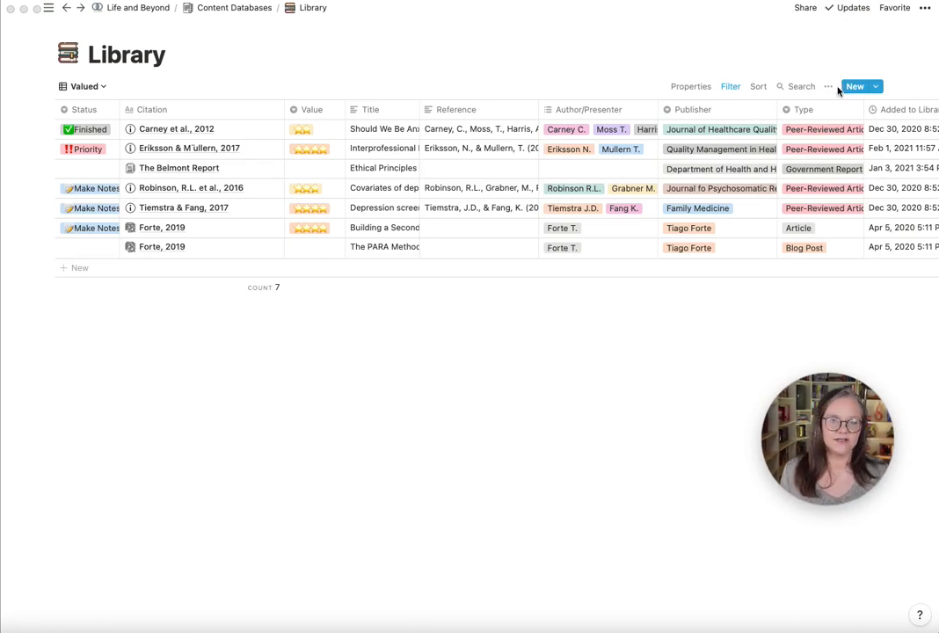
click(878, 89)
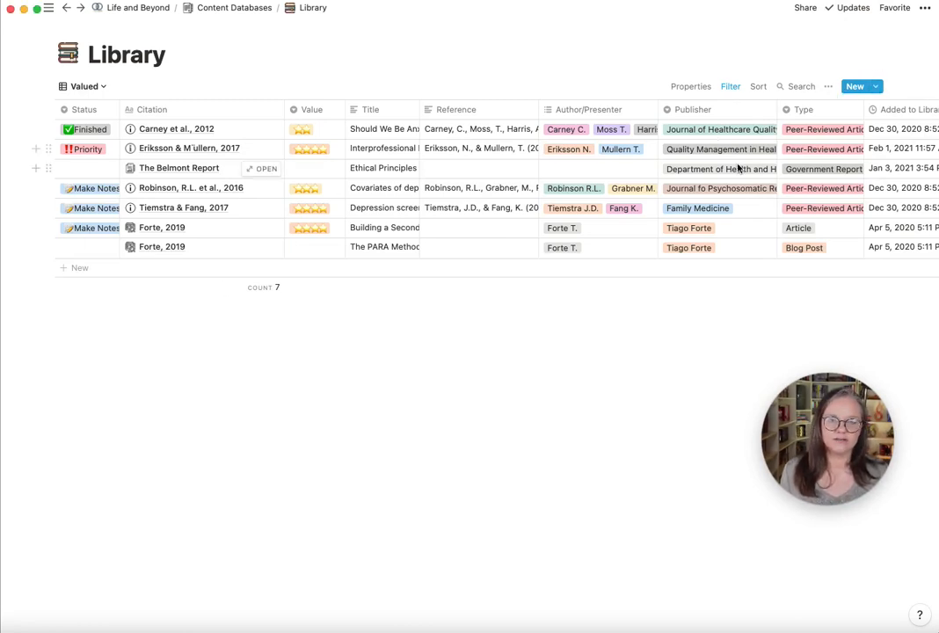
click(264, 168)
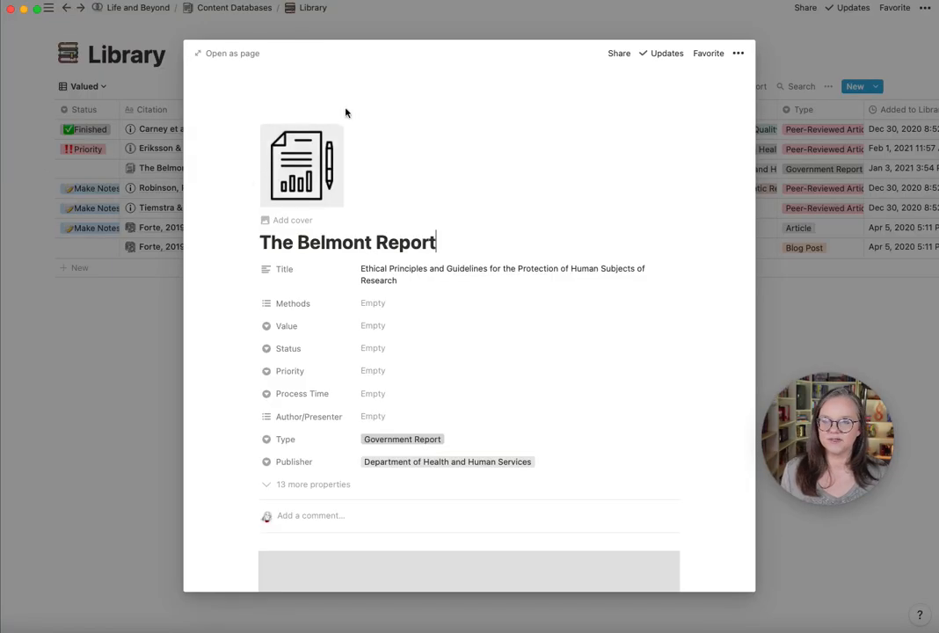
scroll(573, 390, down, 15)
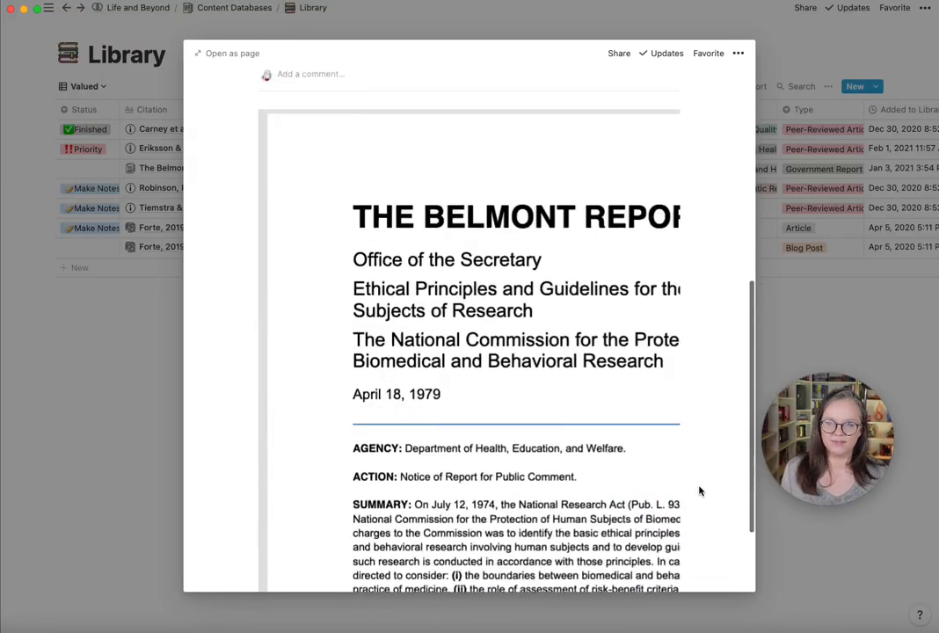
scroll(704, 466, up, 15)
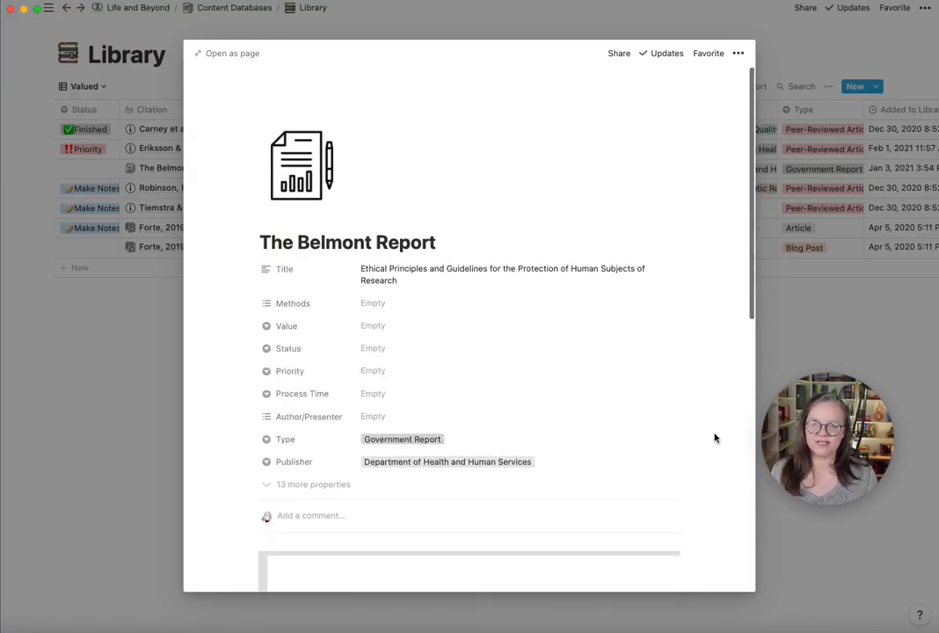
Step: Open the Govt Report or Grey Literature template for editing as a full page, with its Key Results prompts expanded
click(83, 382)
click(876, 86)
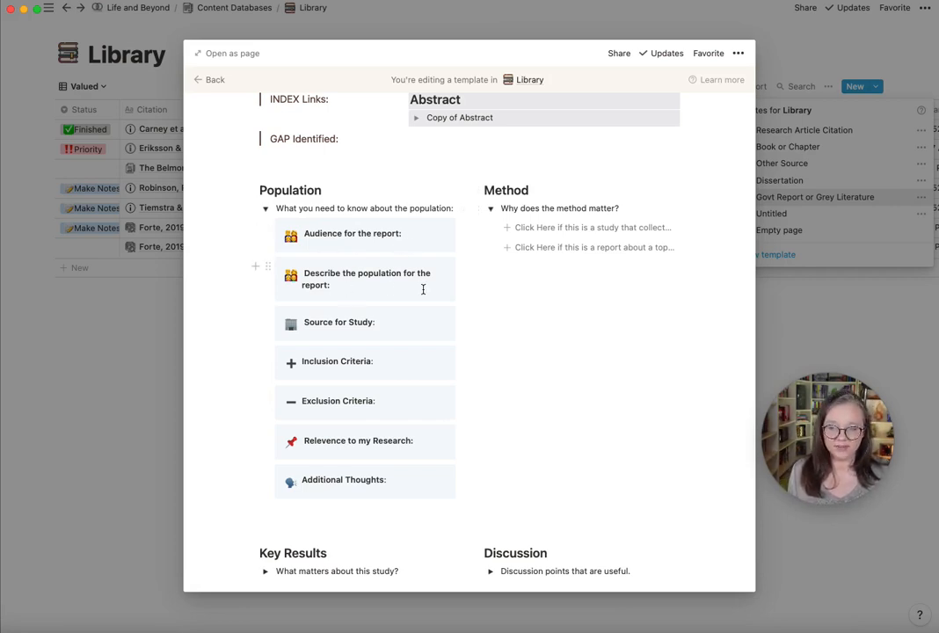
scroll(444, 424, down, 2)
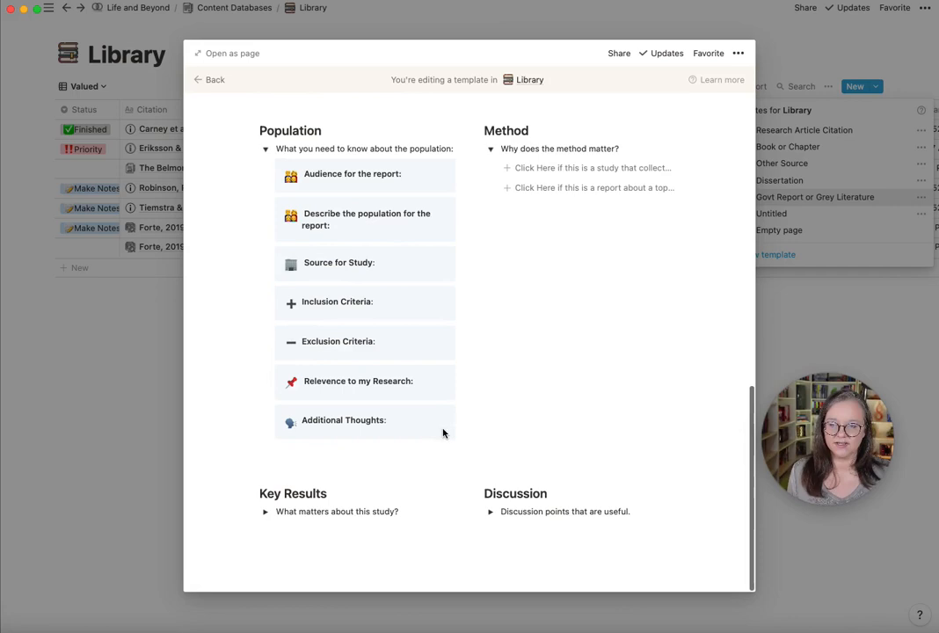
click(266, 513)
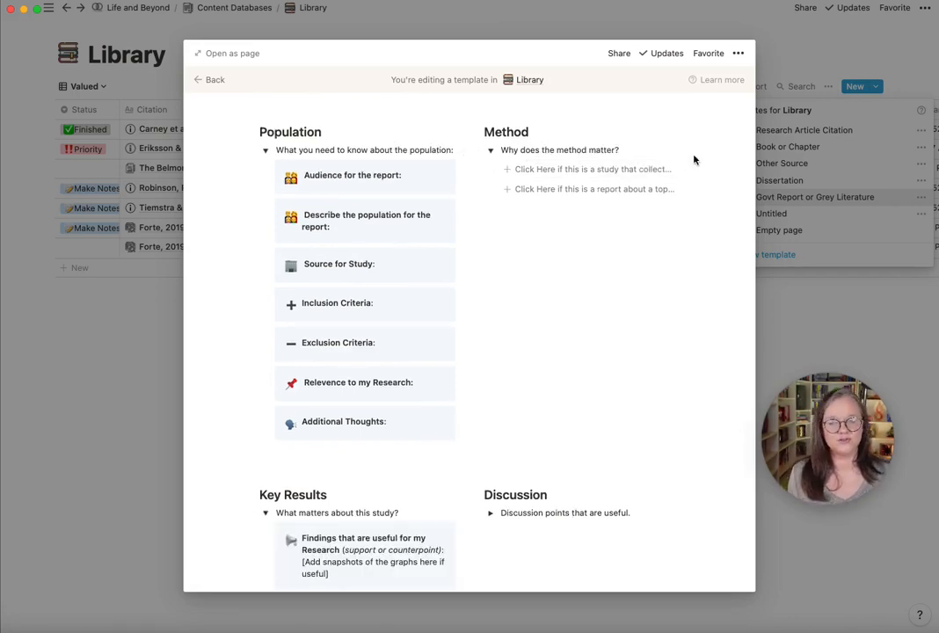
click(233, 54)
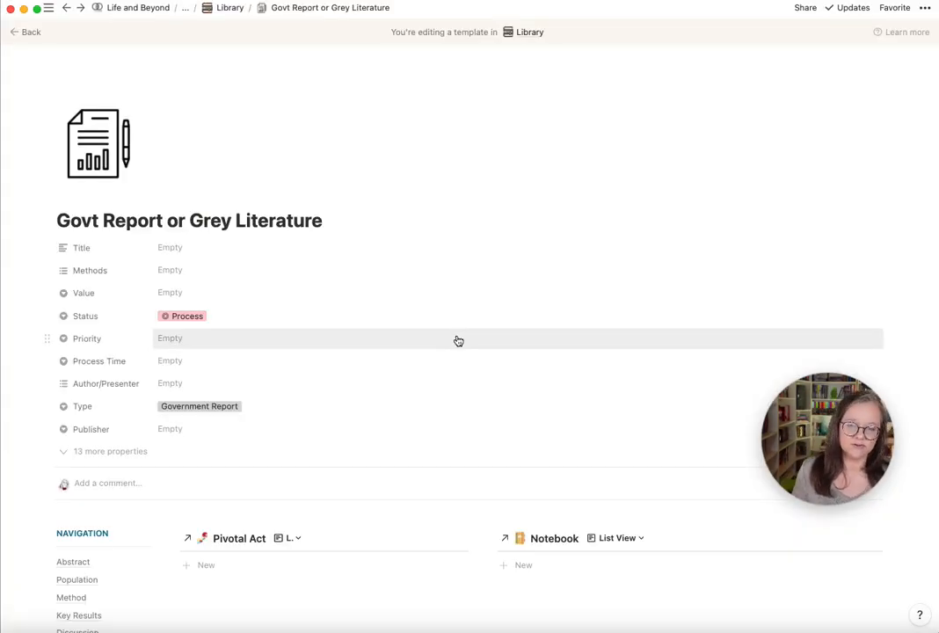
Step: Try out generating the Method prompts for a literature-focused report, and delete the generated blocks
scroll(557, 416, down, 10)
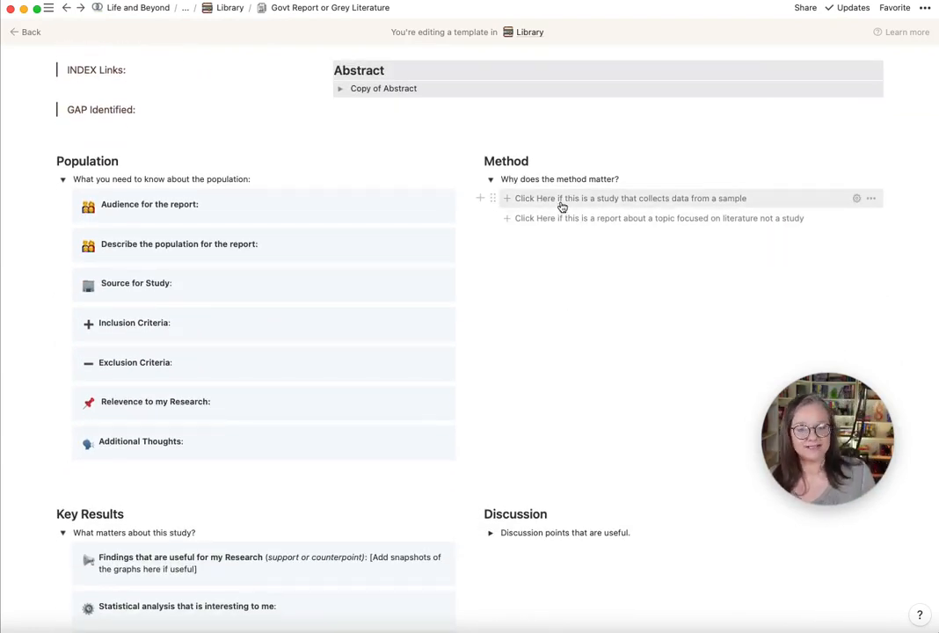
click(604, 222)
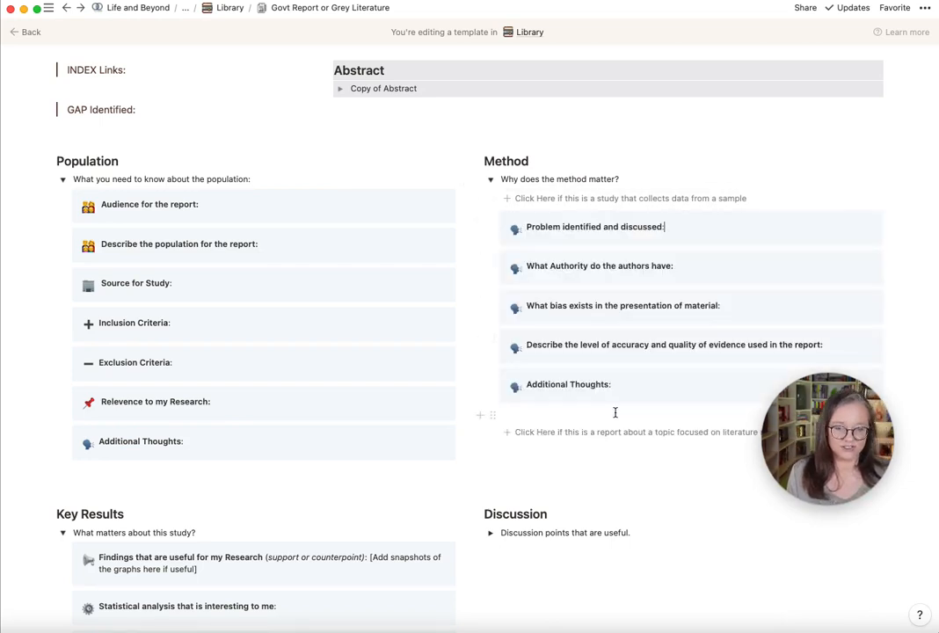
drag(614, 413, 545, 216)
key(BackSpace)
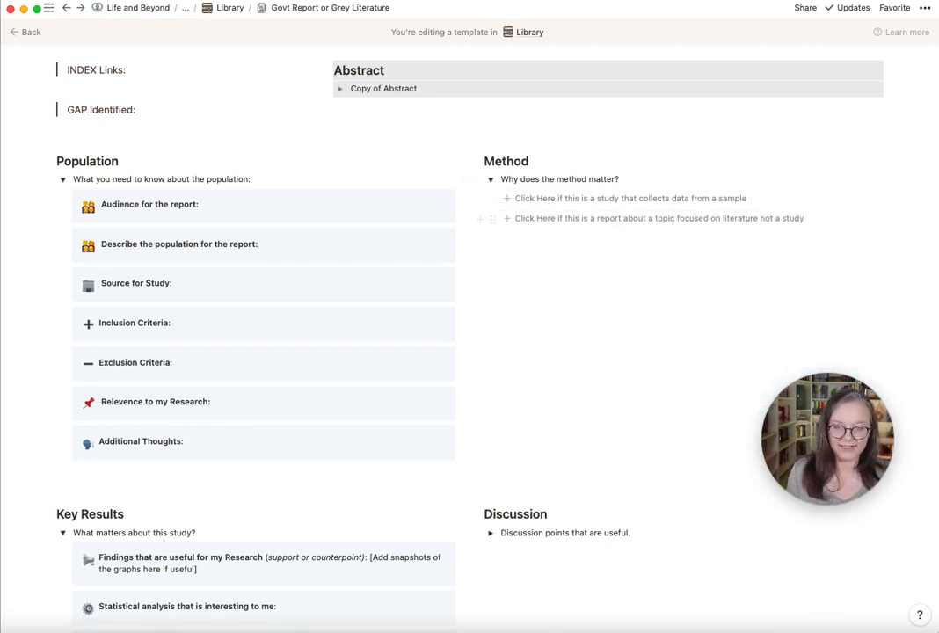
Step: Try out generating the Method prompts for a study that collects sample data, and delete the generated blocks
click(600, 200)
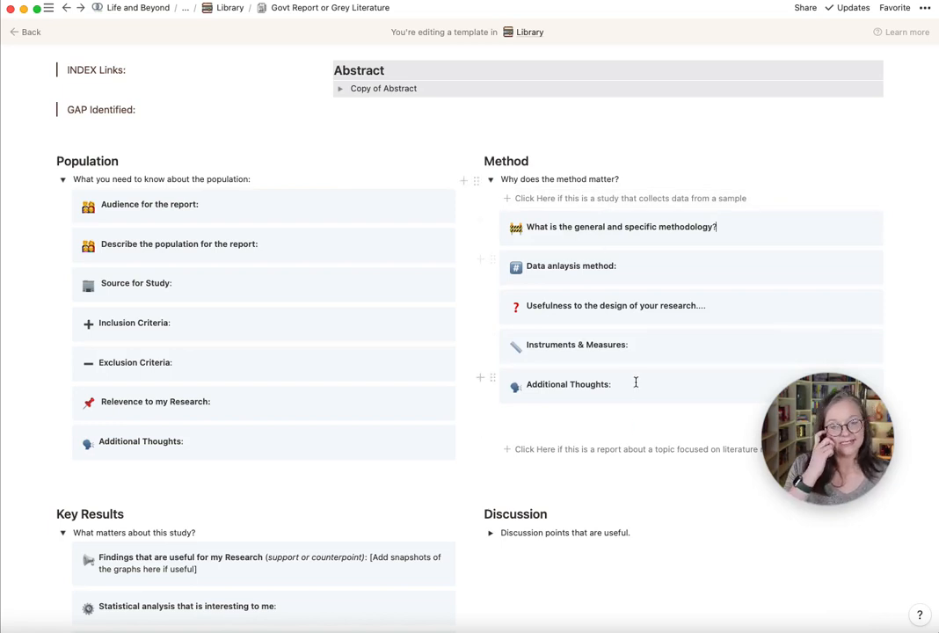
drag(607, 411, 555, 228)
key(BackSpace)
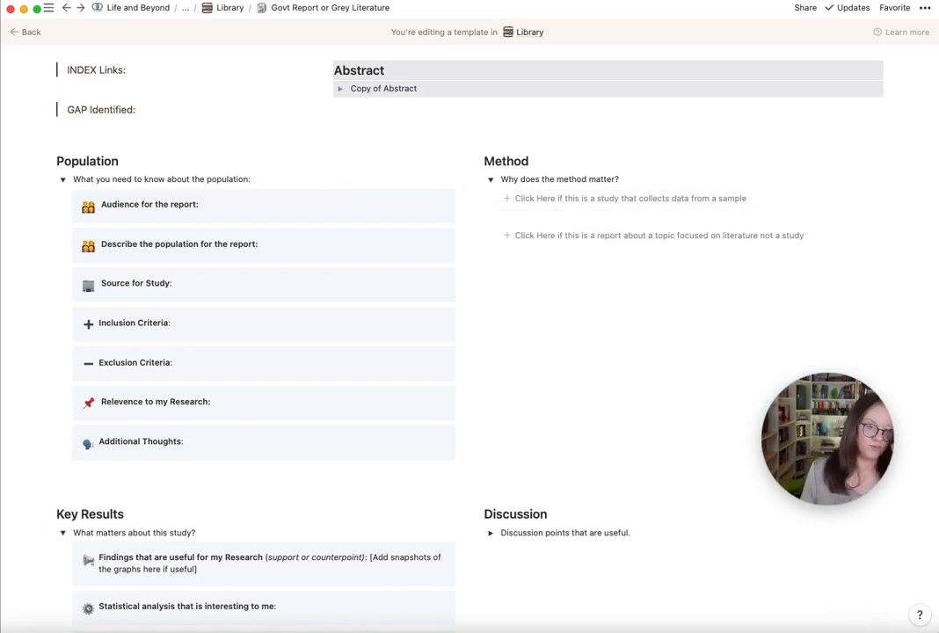
key(BackSpace)
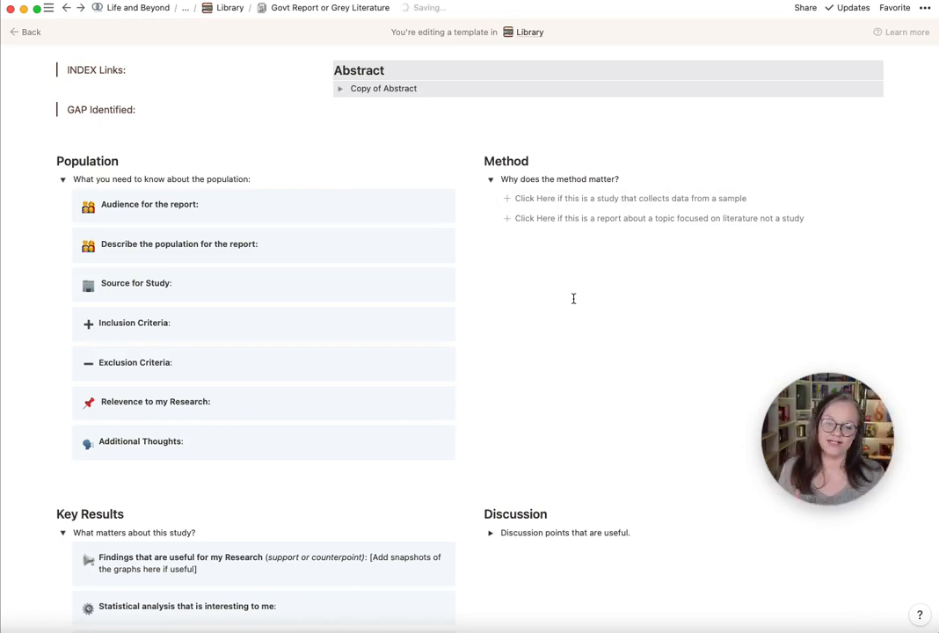
Step: Look over the Govt Report or Grey Literature template from Key Results up to its properties, and return to the Library database
scroll(444, 454, down, 5)
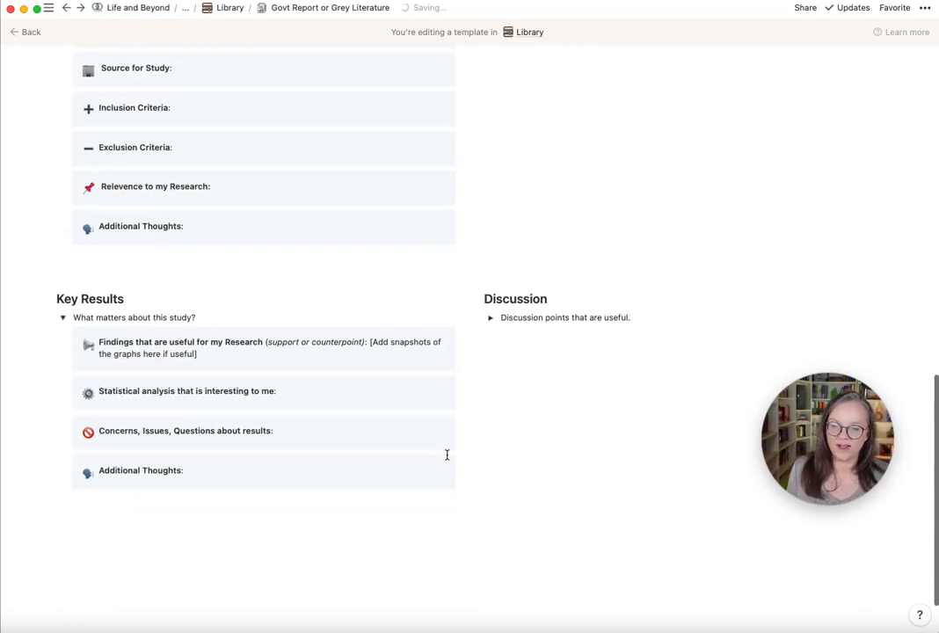
scroll(447, 455, up, 10)
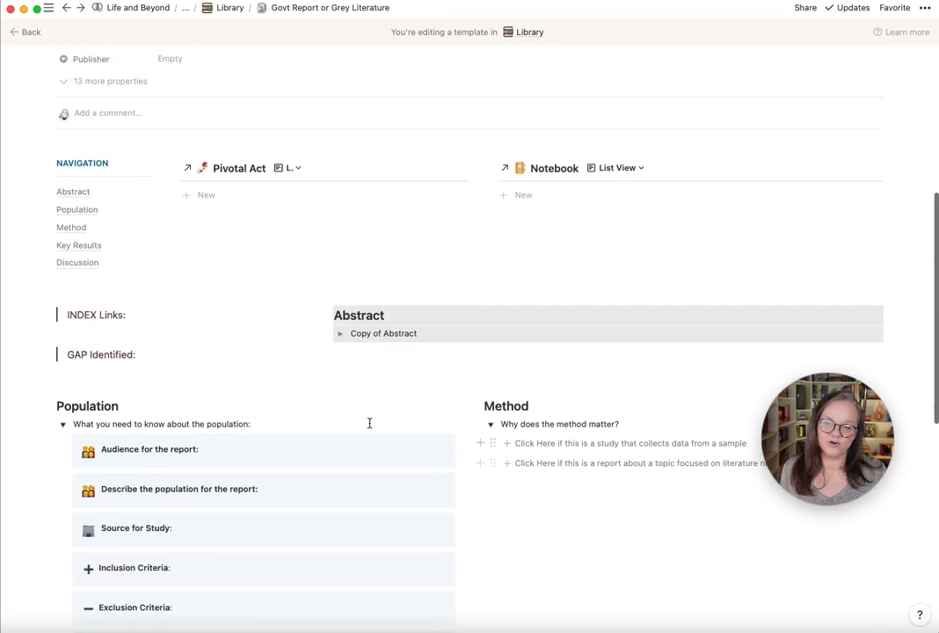
scroll(527, 431, up, 8)
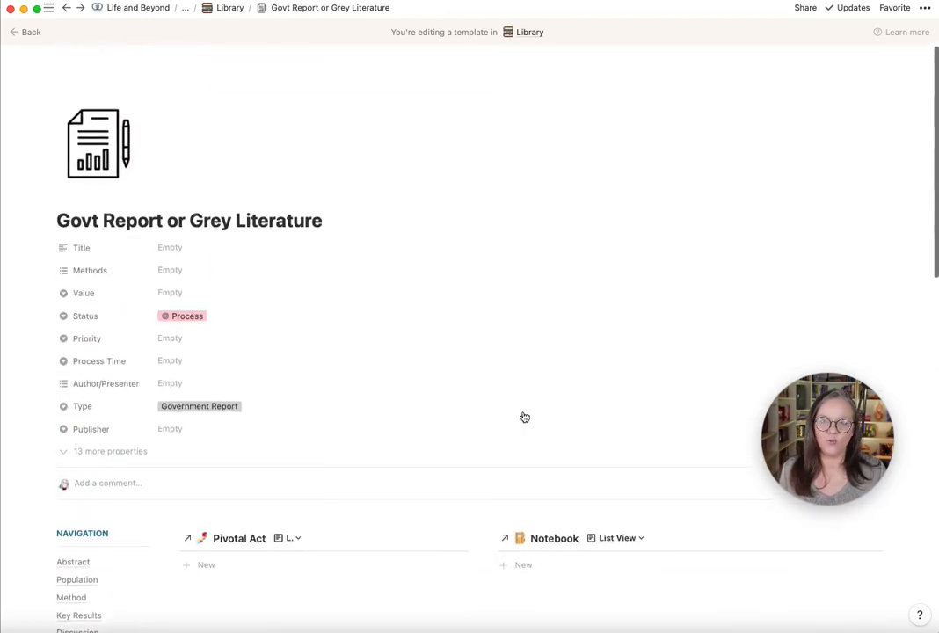
click(232, 8)
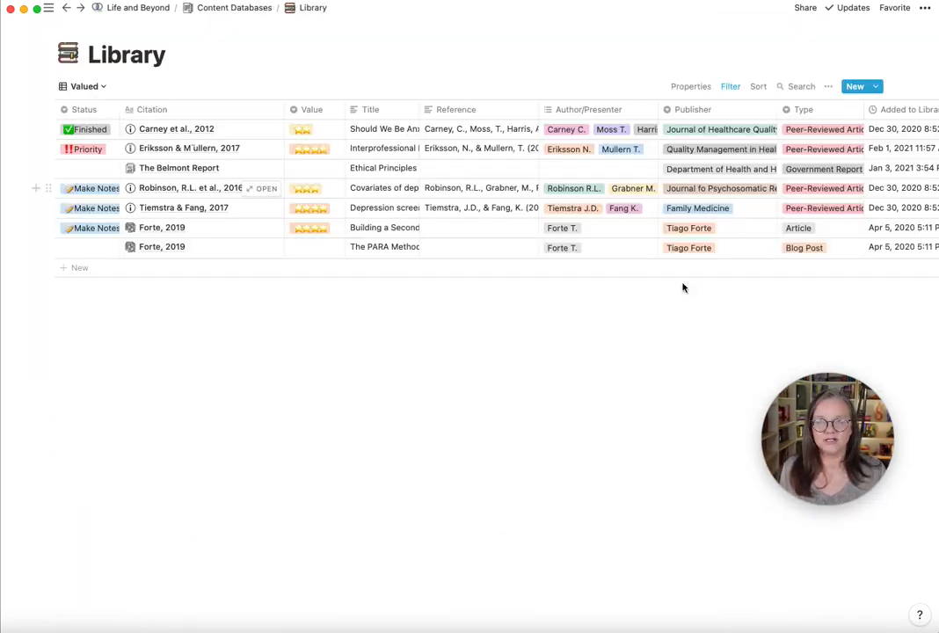
Step: Open the Book or Chapter template of the Library for editing as a full page, showing its Summary and Discussion sections
click(876, 86)
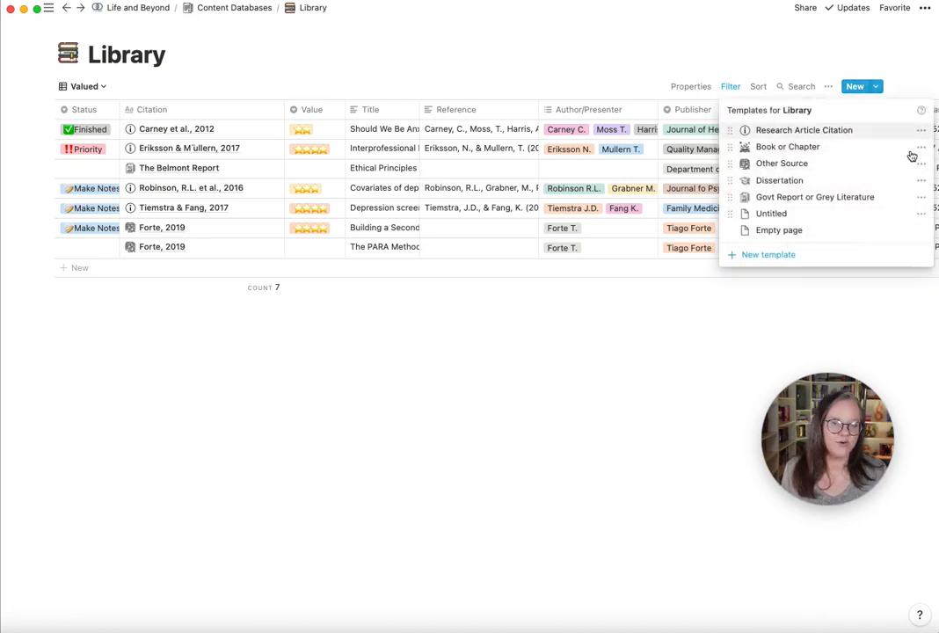
click(924, 152)
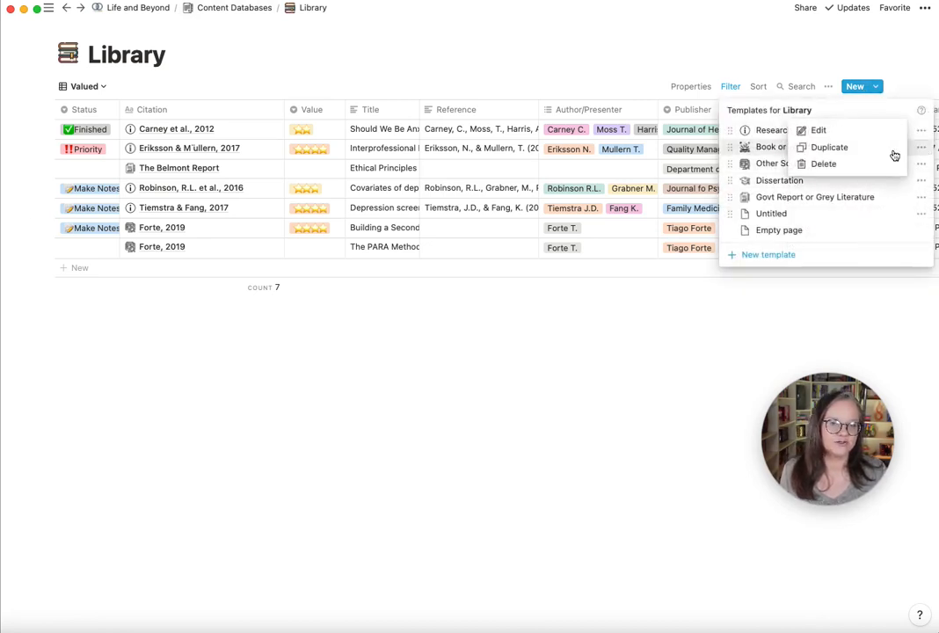
click(832, 136)
scroll(394, 380, down, 5)
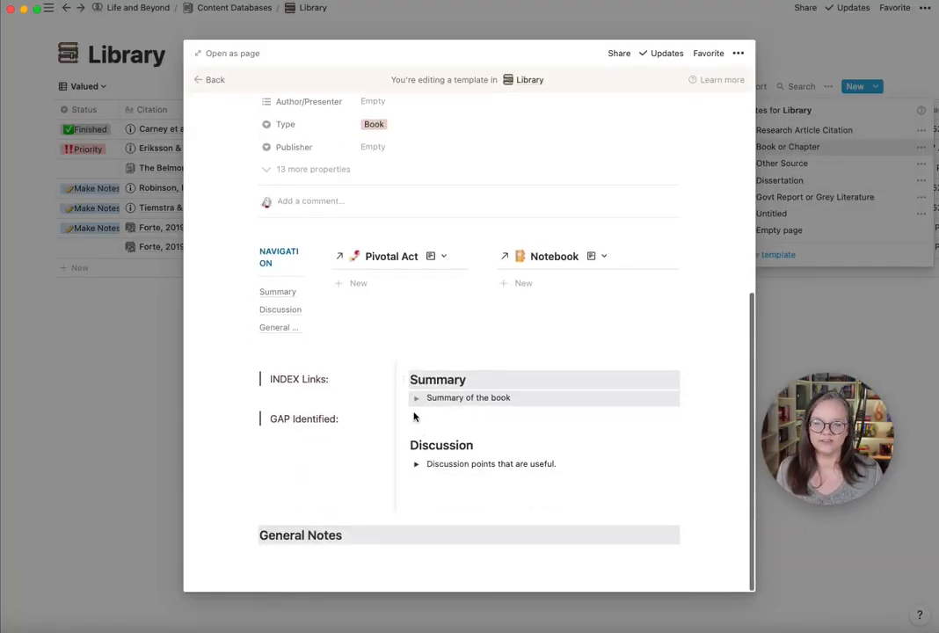
click(232, 55)
scroll(435, 457, down, 5)
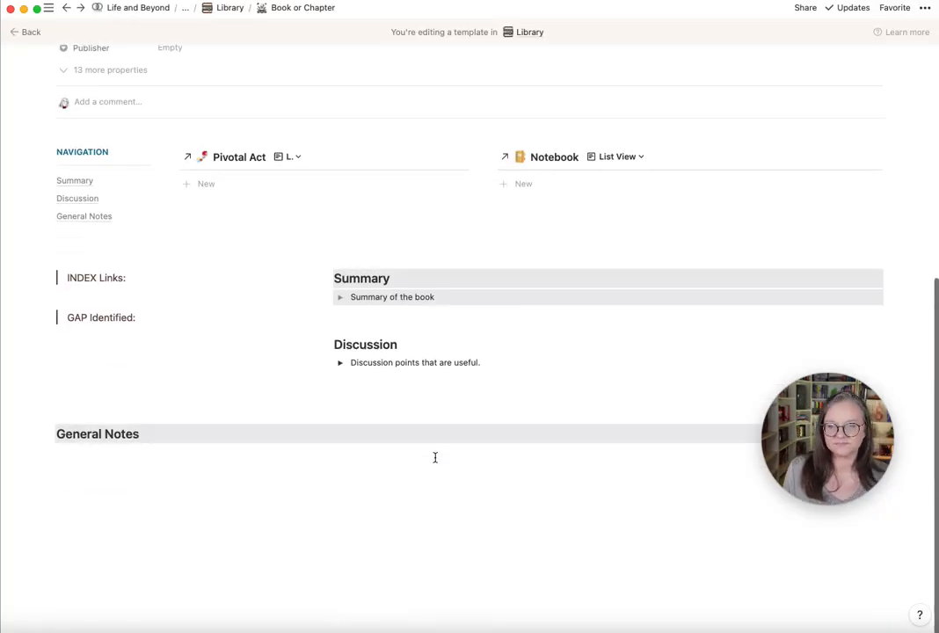
Step: Expand the Summary and Discussion toggles in the Book or Chapter template and review their prompts and the template's properties
click(340, 299)
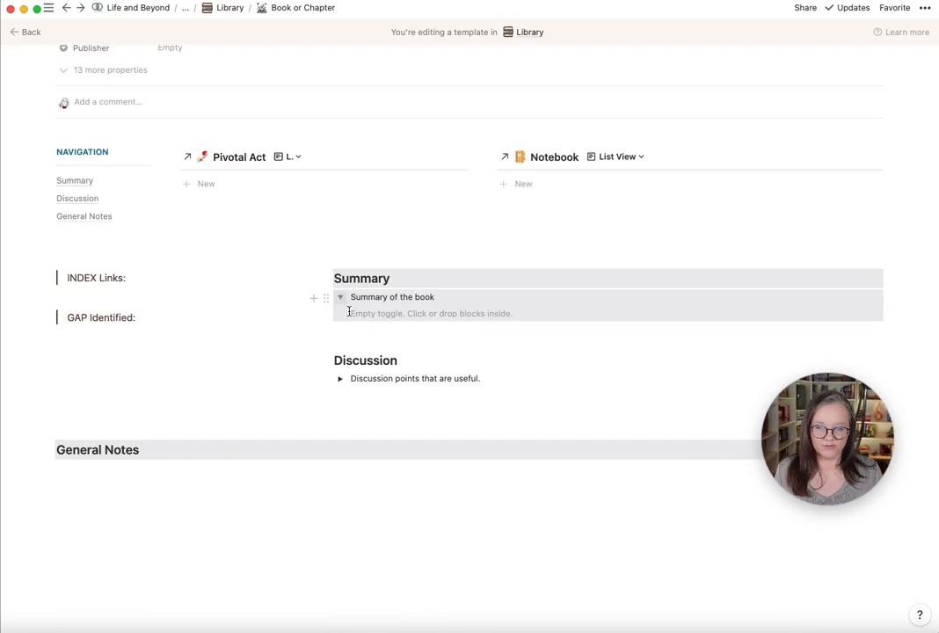
click(339, 378)
scroll(636, 499, down, 2)
scroll(636, 499, down, 1)
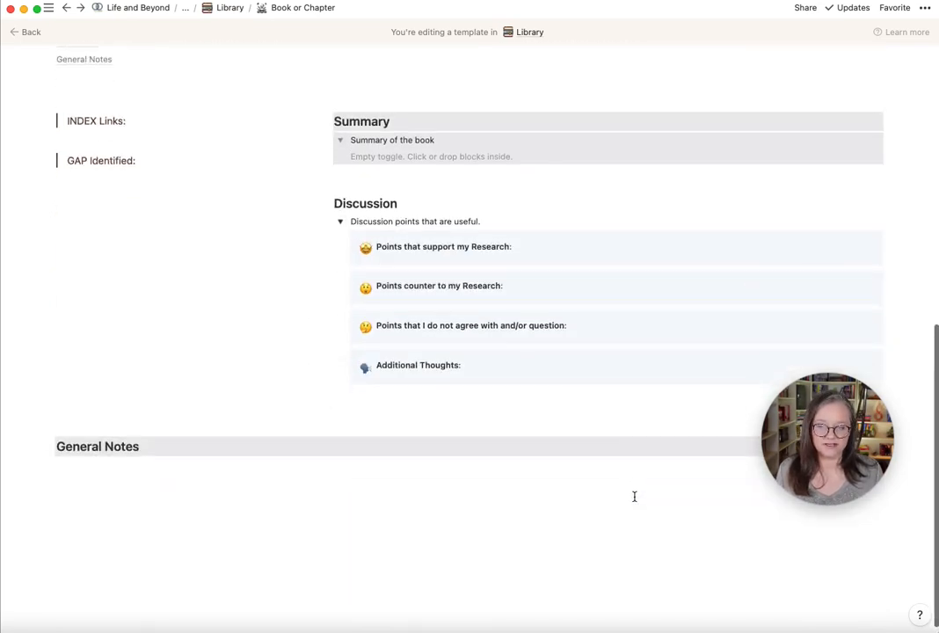
scroll(407, 461, up, 10)
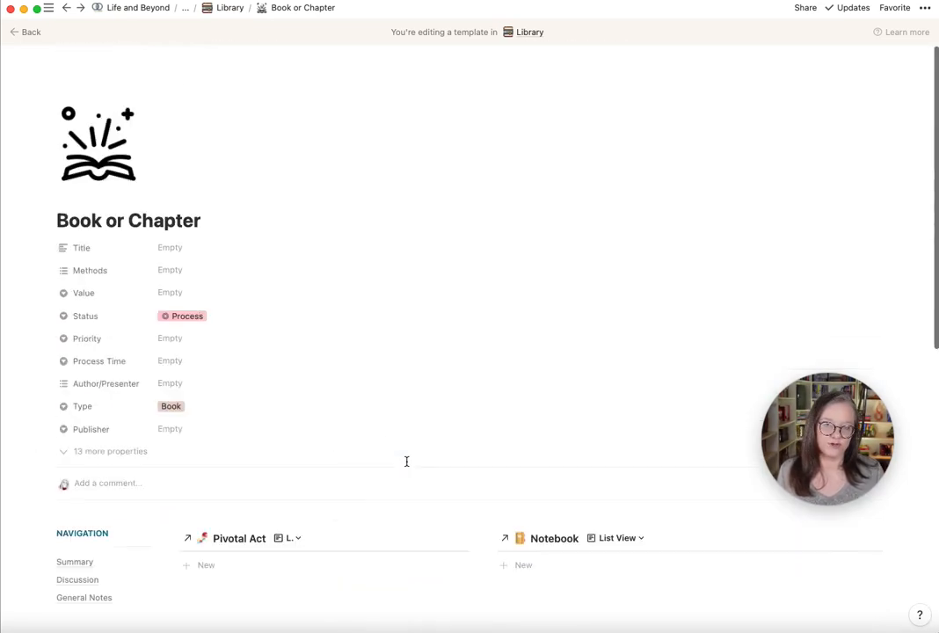
Step: Return to the Library database and open the Dissertation template for editing as a full page, showing its note sections
click(219, 10)
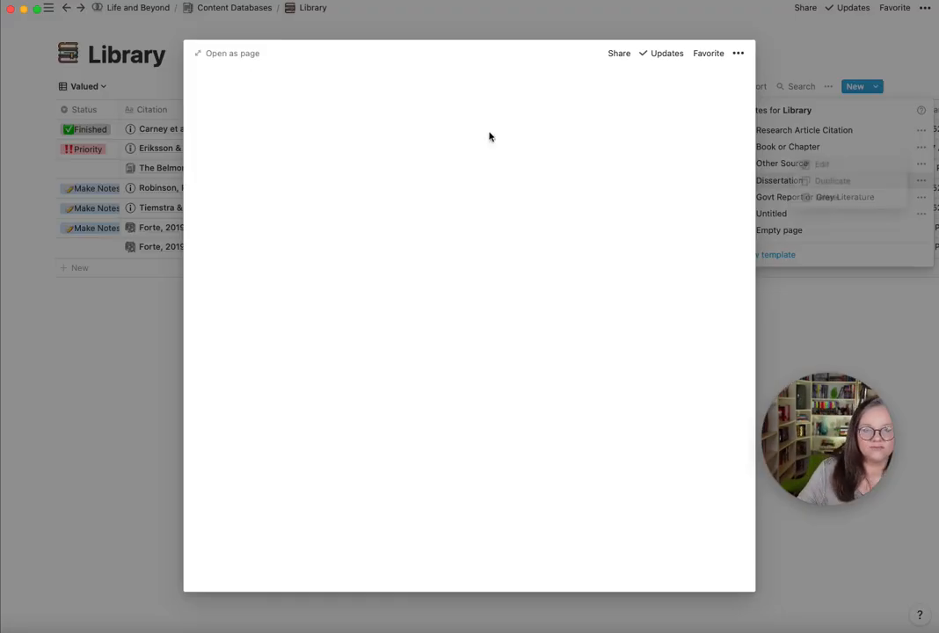
click(233, 54)
scroll(468, 389, down, 10)
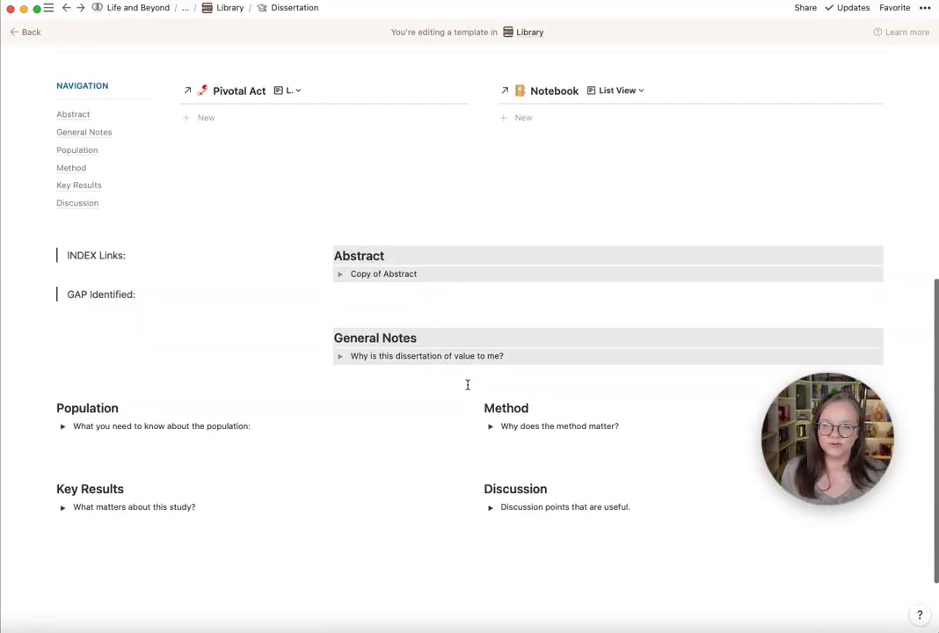
Step: Check the contents of the Method, Population and General Notes toggles in the Dissertation template, collapsing each one again, and review its properties
click(492, 331)
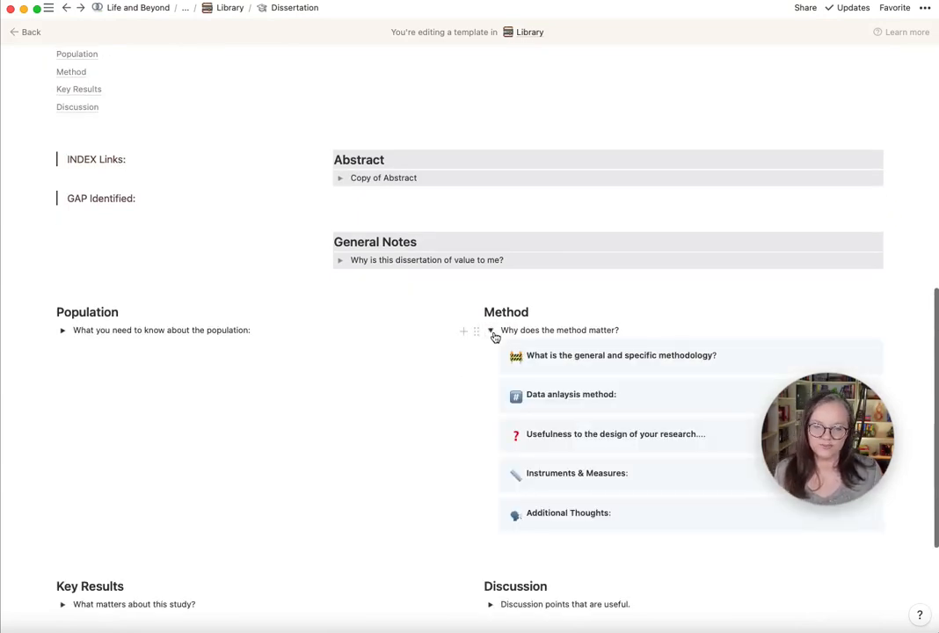
click(491, 331)
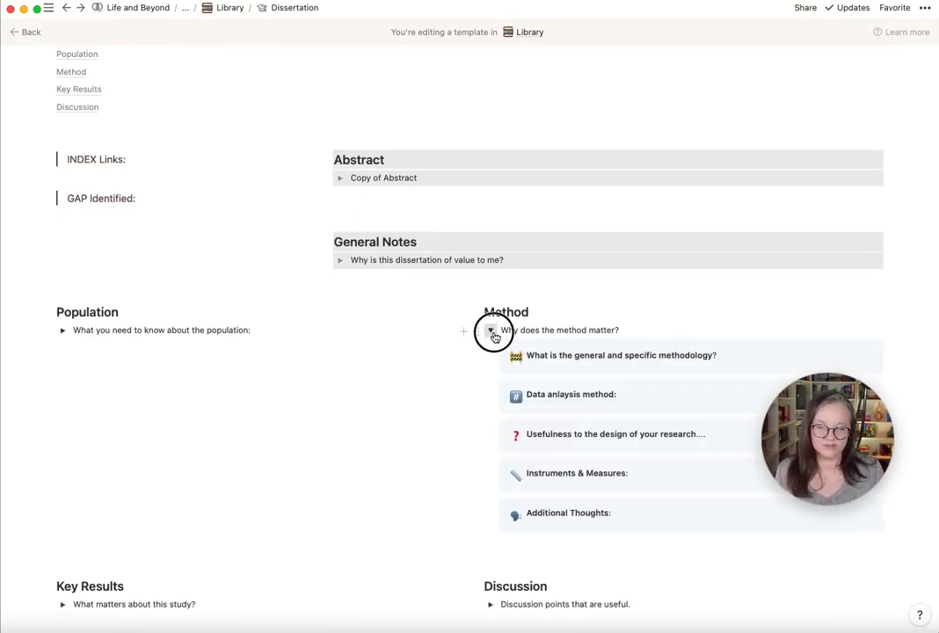
click(62, 332)
click(62, 332)
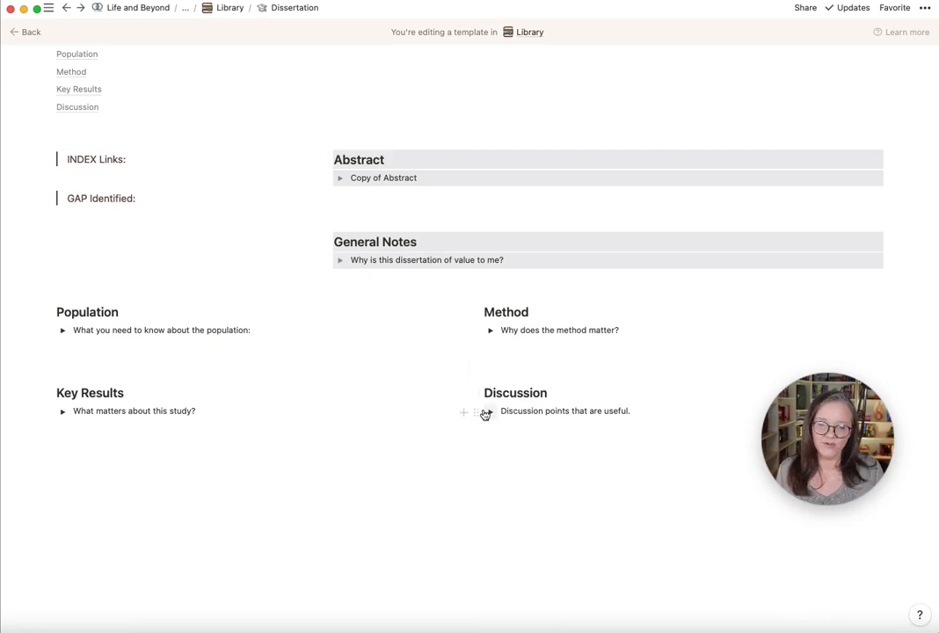
click(339, 262)
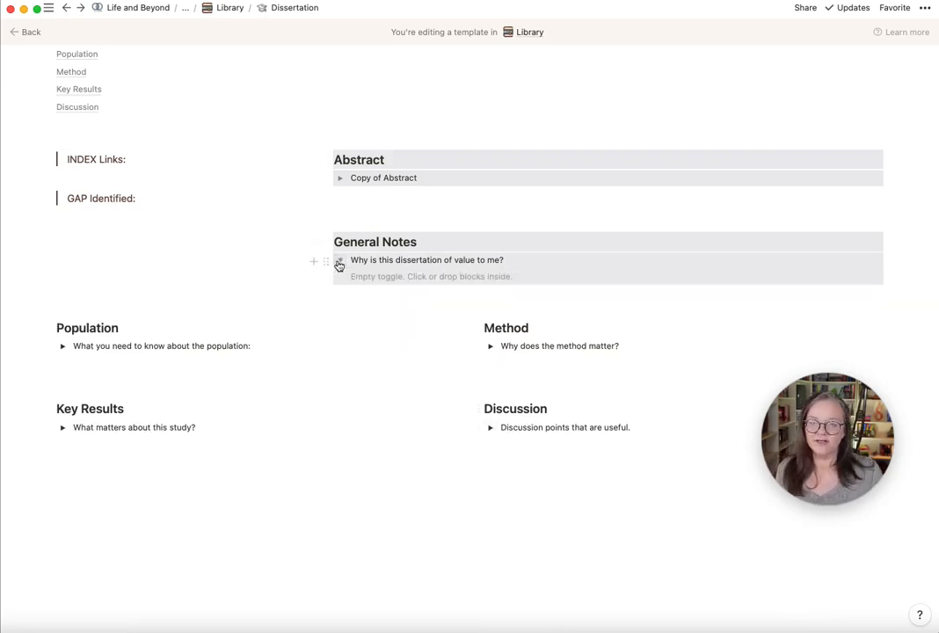
click(342, 262)
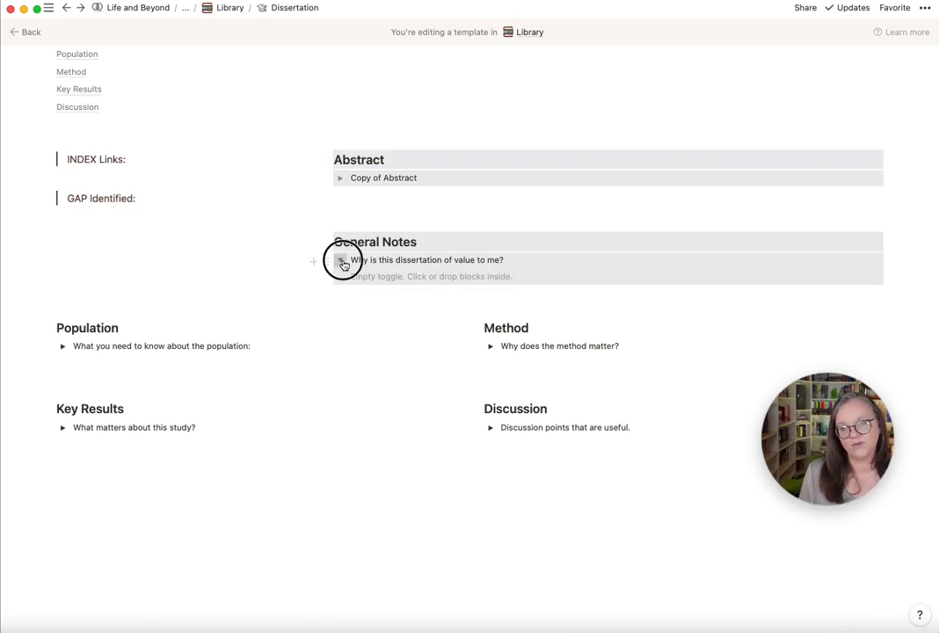
scroll(674, 420, up, 5)
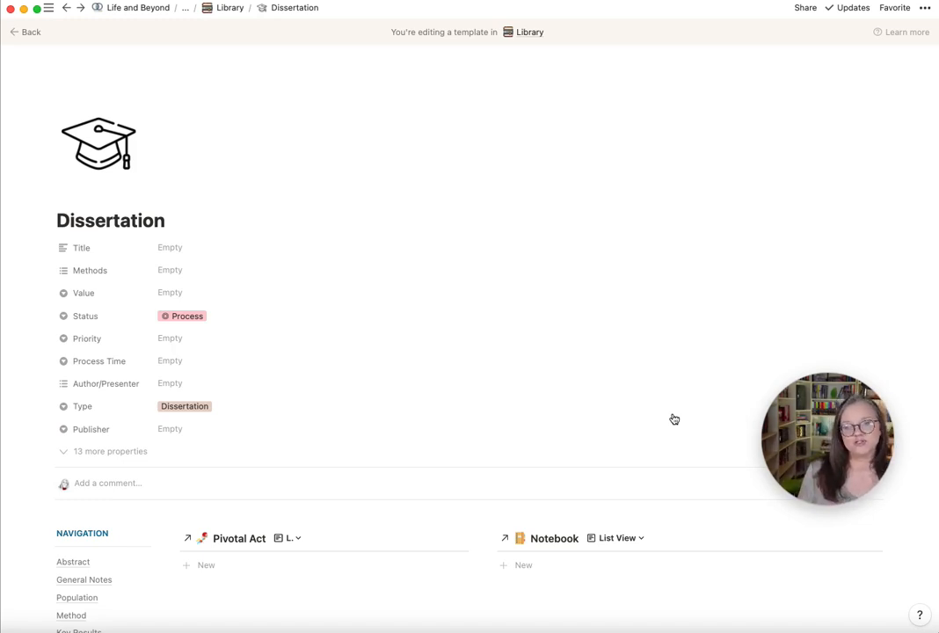
Step: Return to the Library database and look across the columns of its Valued table view
click(227, 8)
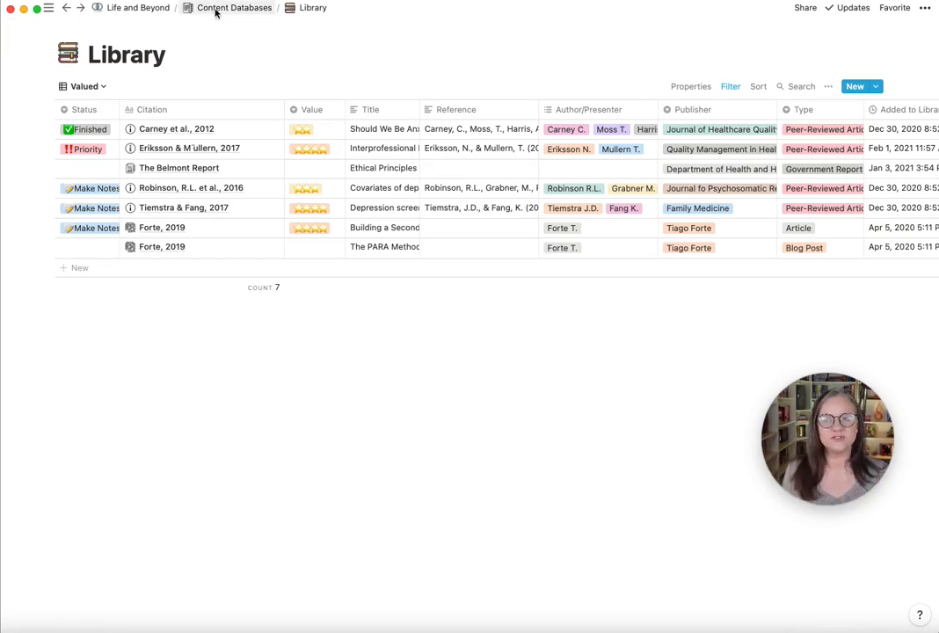
scroll(528, 207, right, 10)
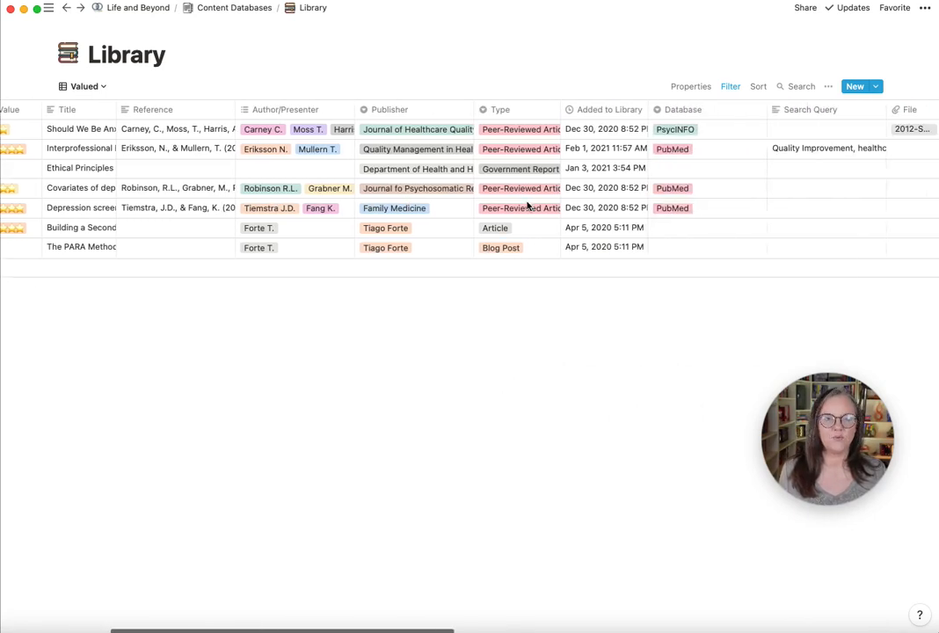
scroll(528, 208, left, 10)
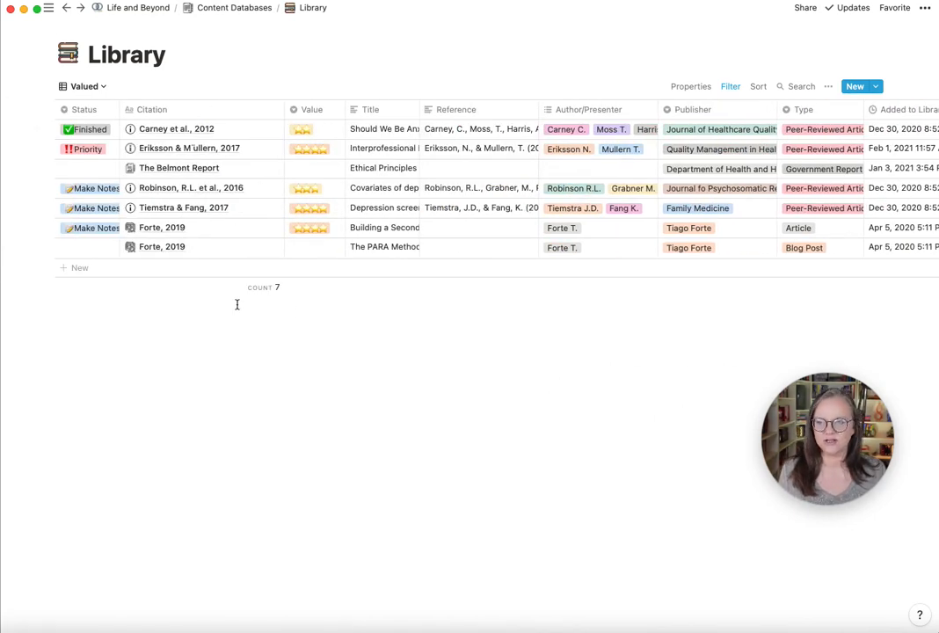